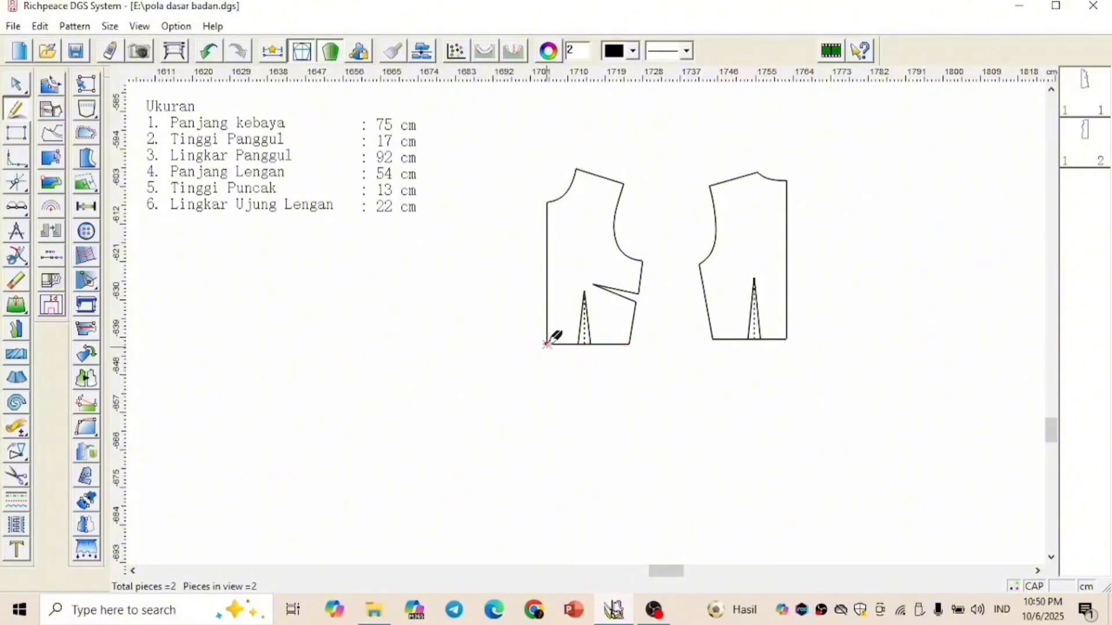
Extend the front bodice's centre-front line 35.5 cm straight down from its waist corner
click(547, 345)
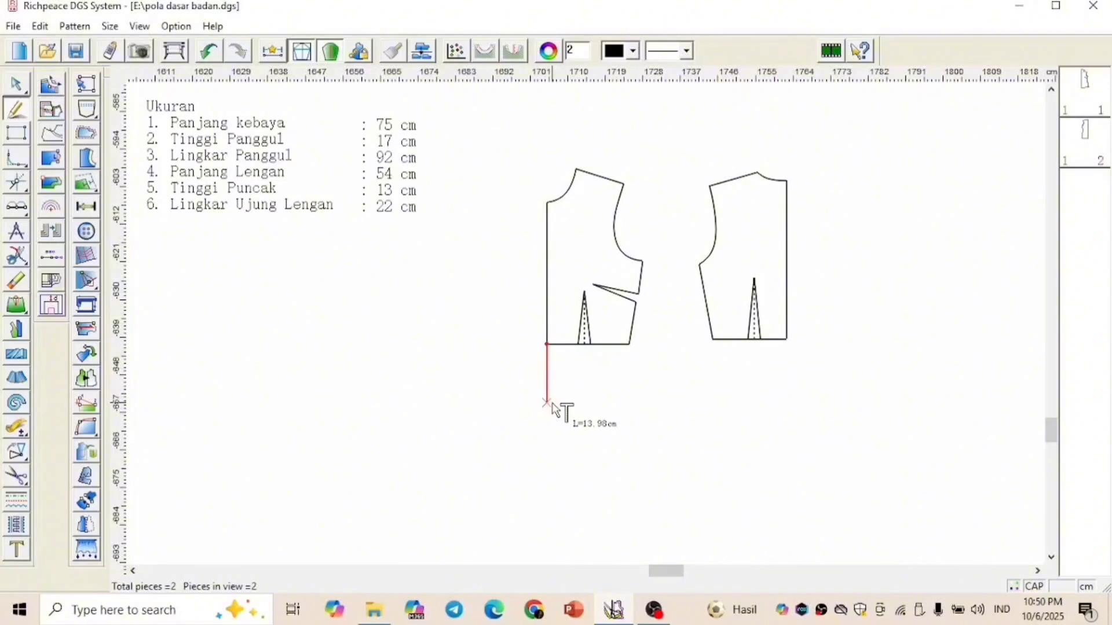
text(35.5)
key(Return)
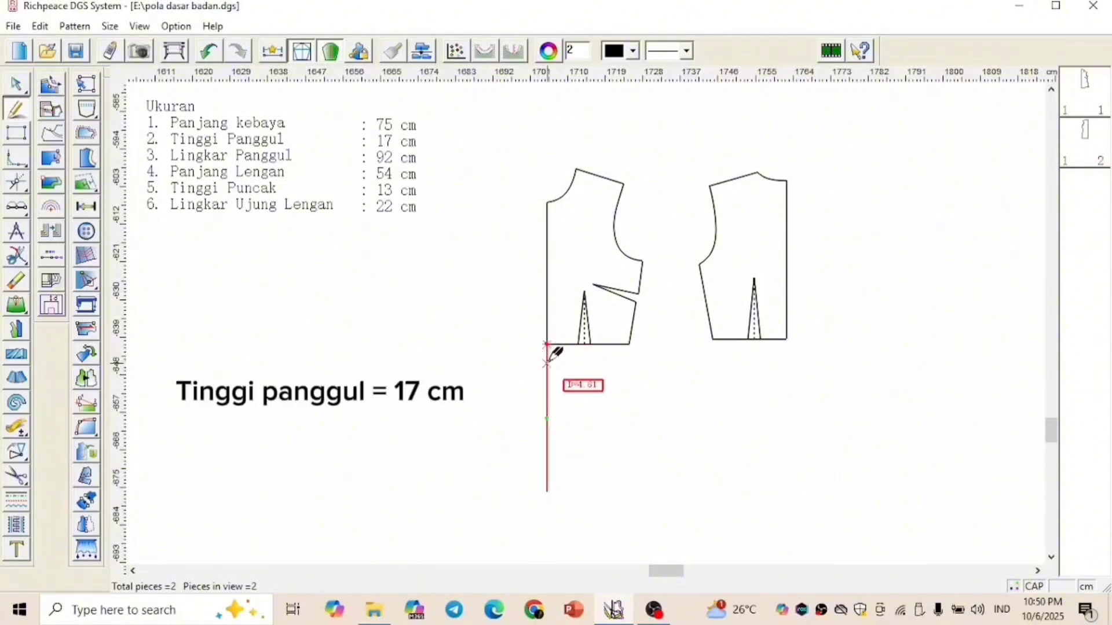
Draw a 24 cm horizontal hip line from the centre front, starting 17 cm below the waist
text(17)
key(Return)
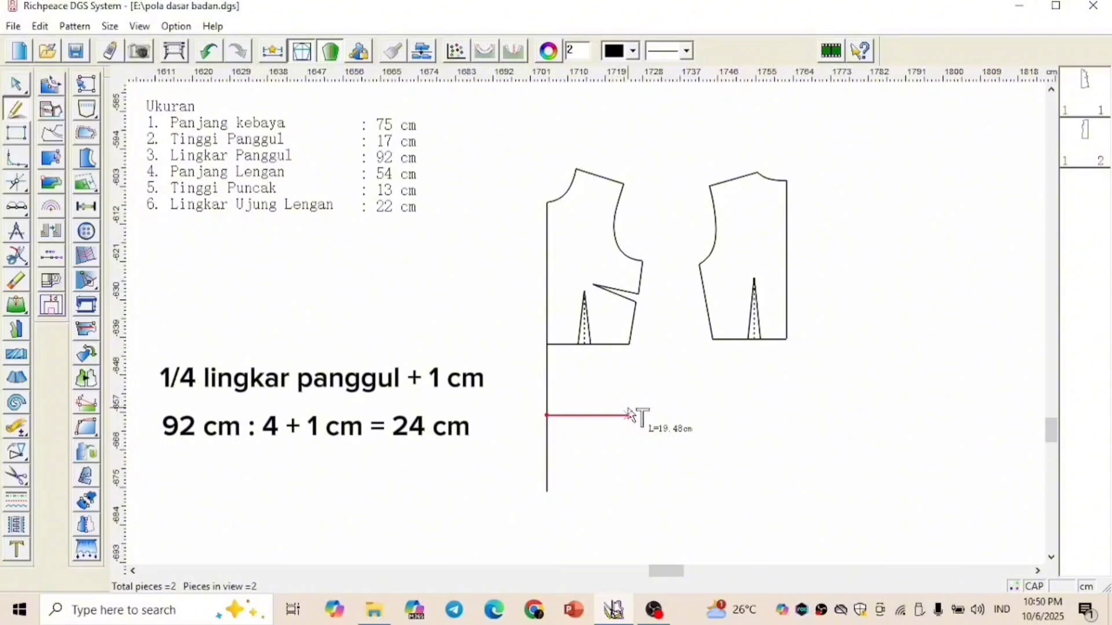
text(24)
key(Return)
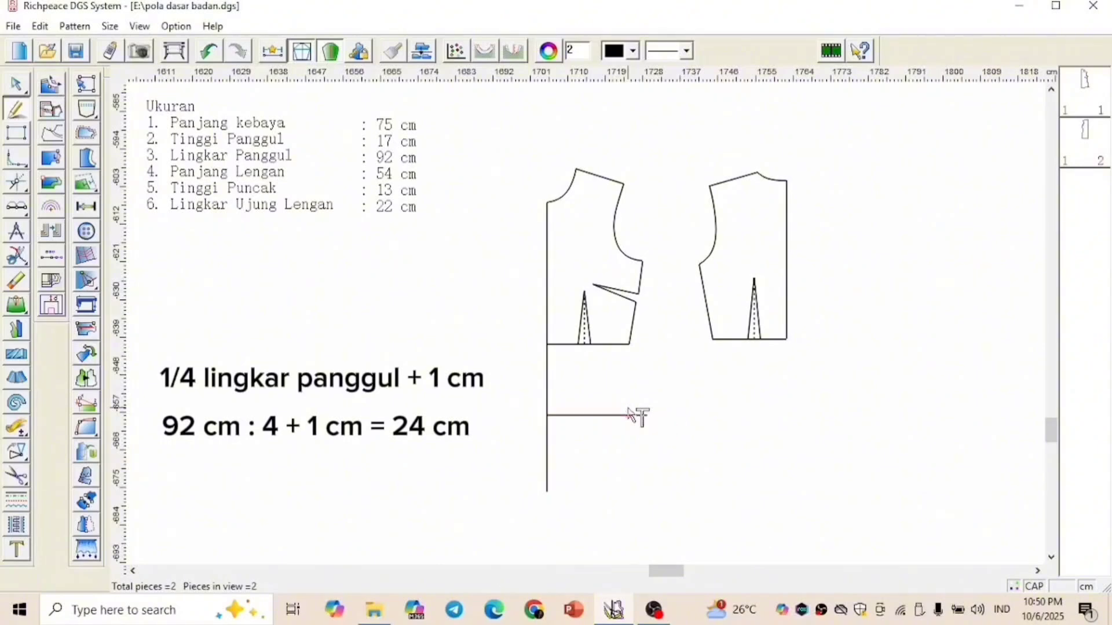
Draw a 25 cm hem line from the centre front's lower end and curve the side seam up through the hip line's end to the waist
click(546, 493)
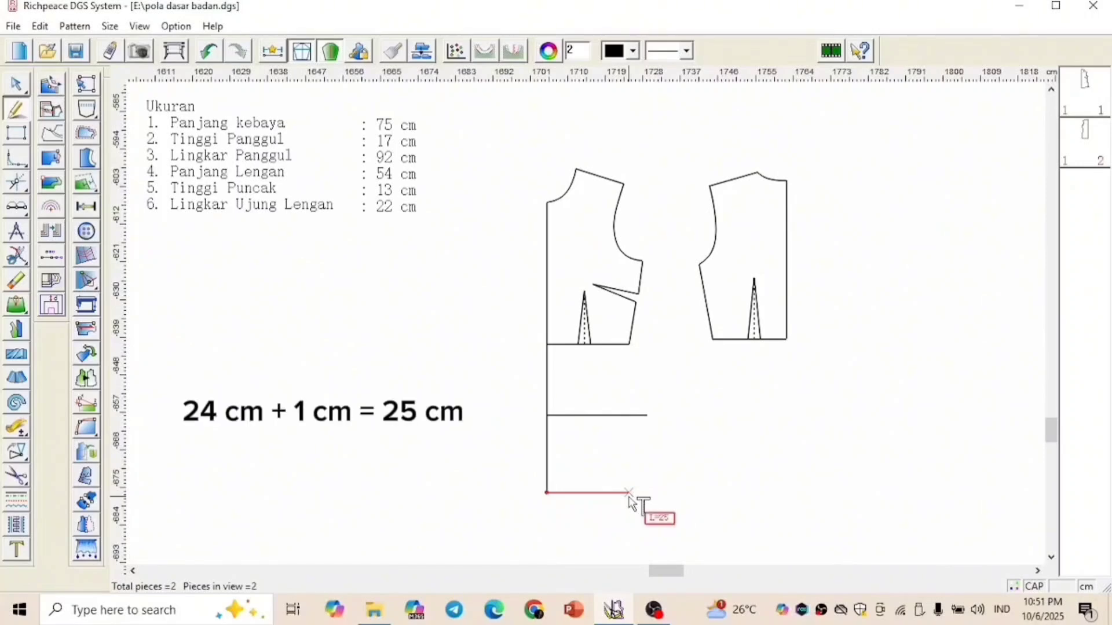
click(651, 492)
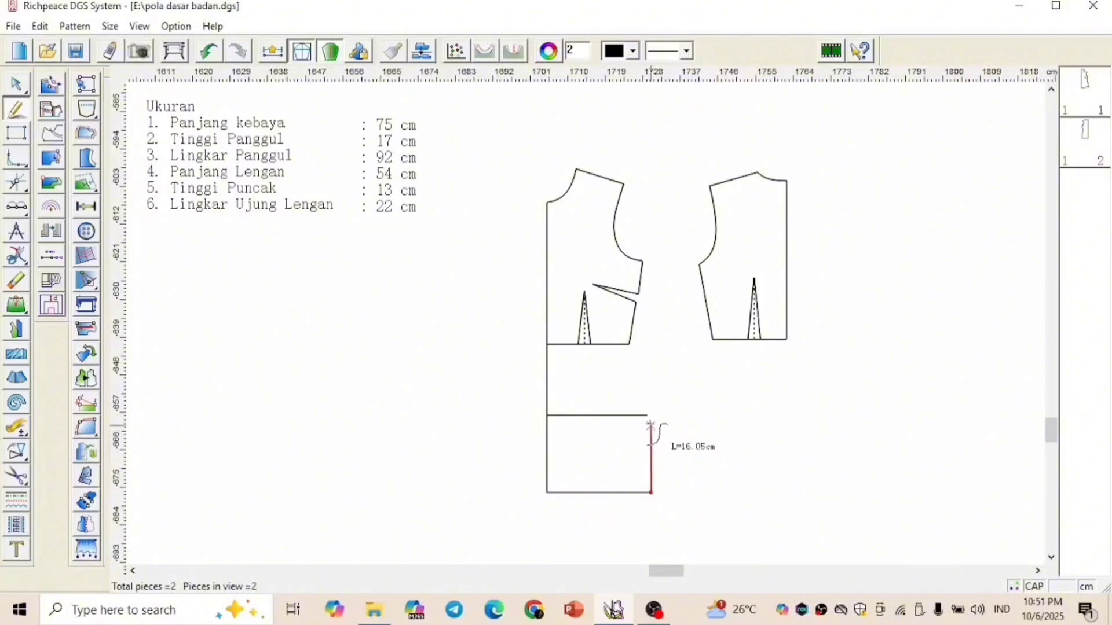
click(647, 415)
click(629, 345)
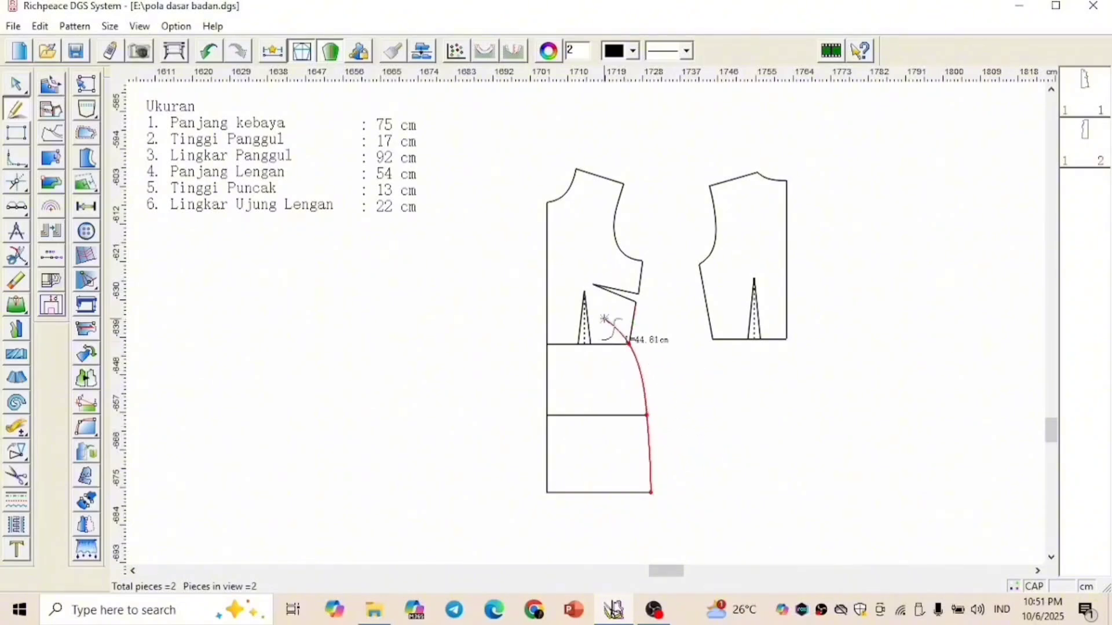
right_click(608, 324)
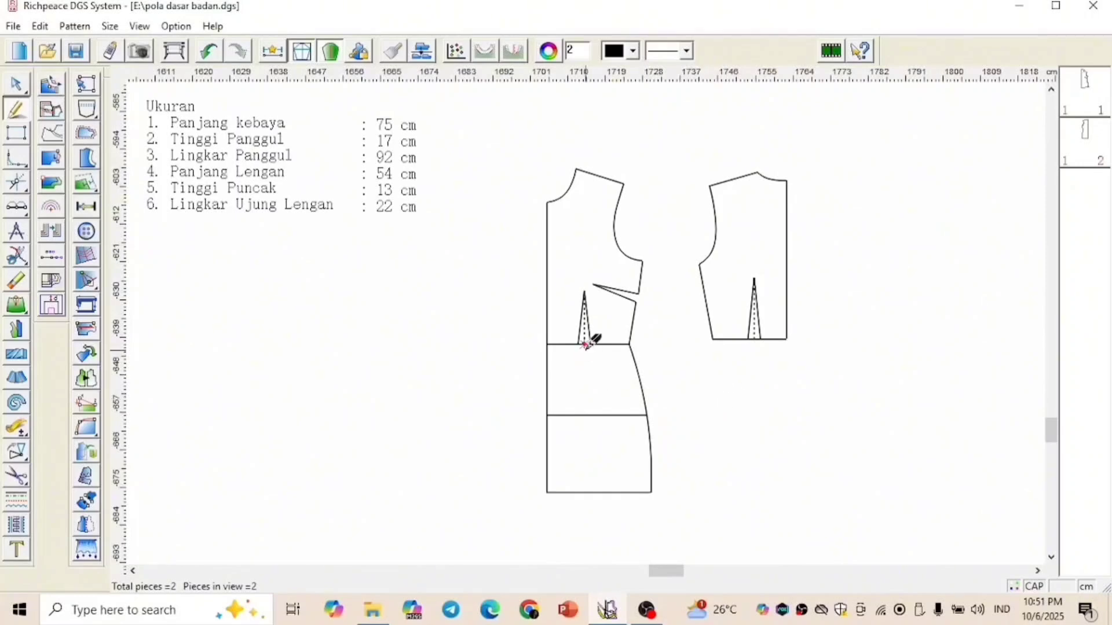
Extend the front waist dart with a 12 cm centre line below the waist and join its lower tip to both dart legs
click(584, 346)
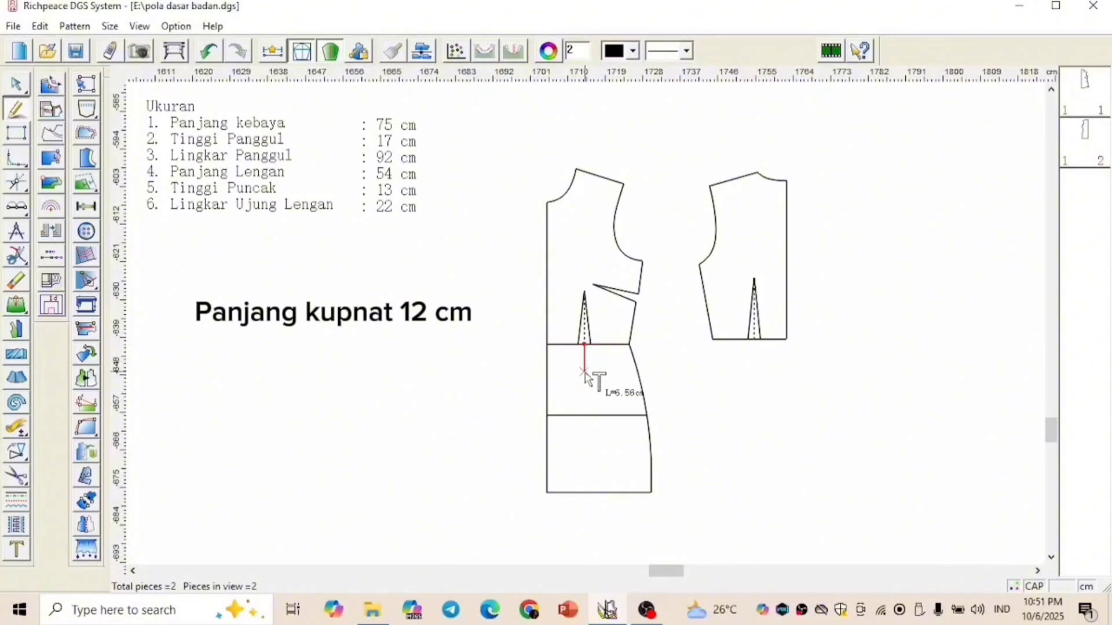
text(12)
key(Return)
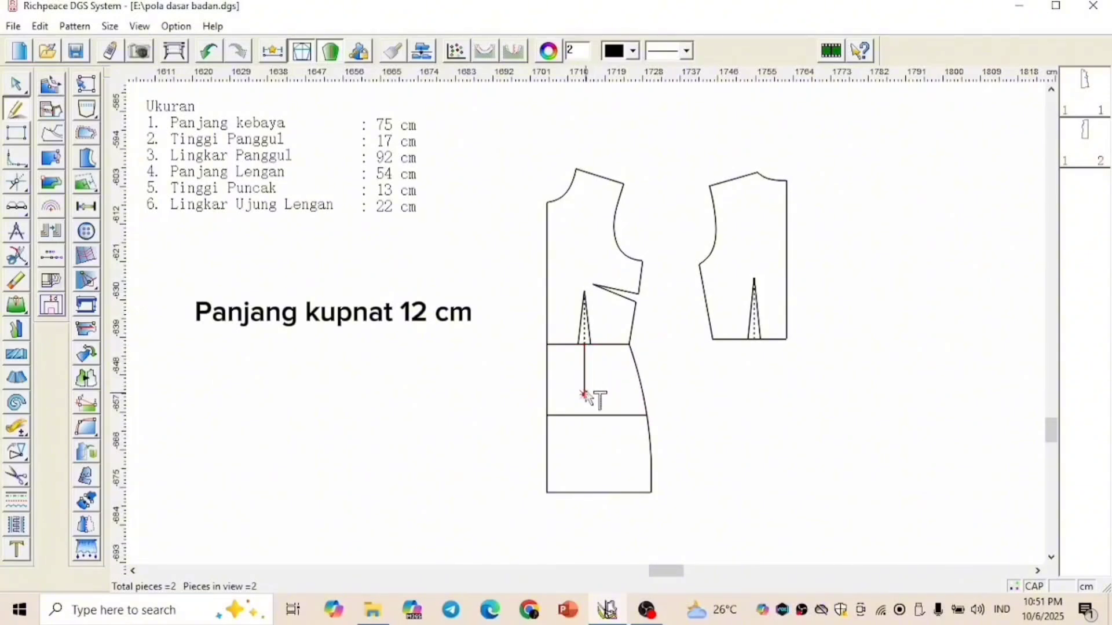
click(590, 345)
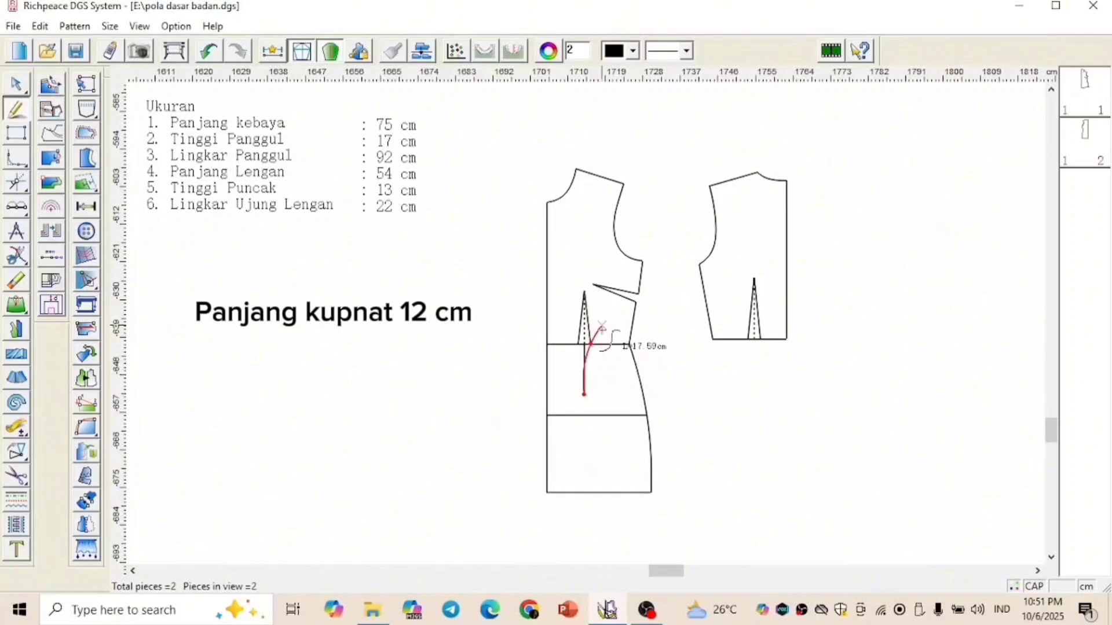
right_click(600, 328)
click(585, 394)
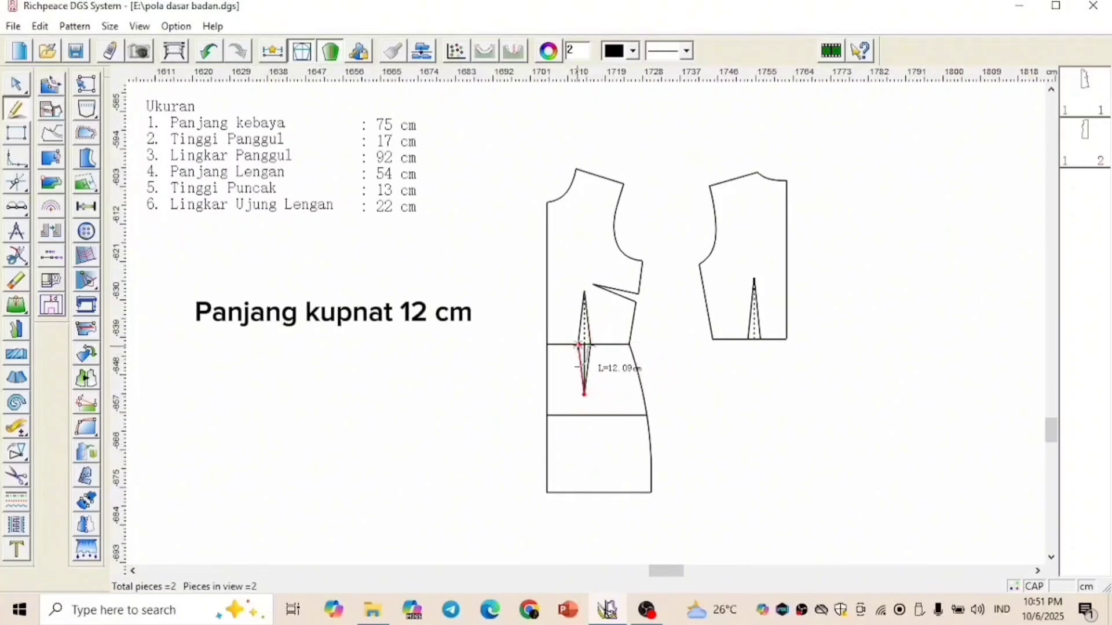
click(578, 345)
right_click(568, 326)
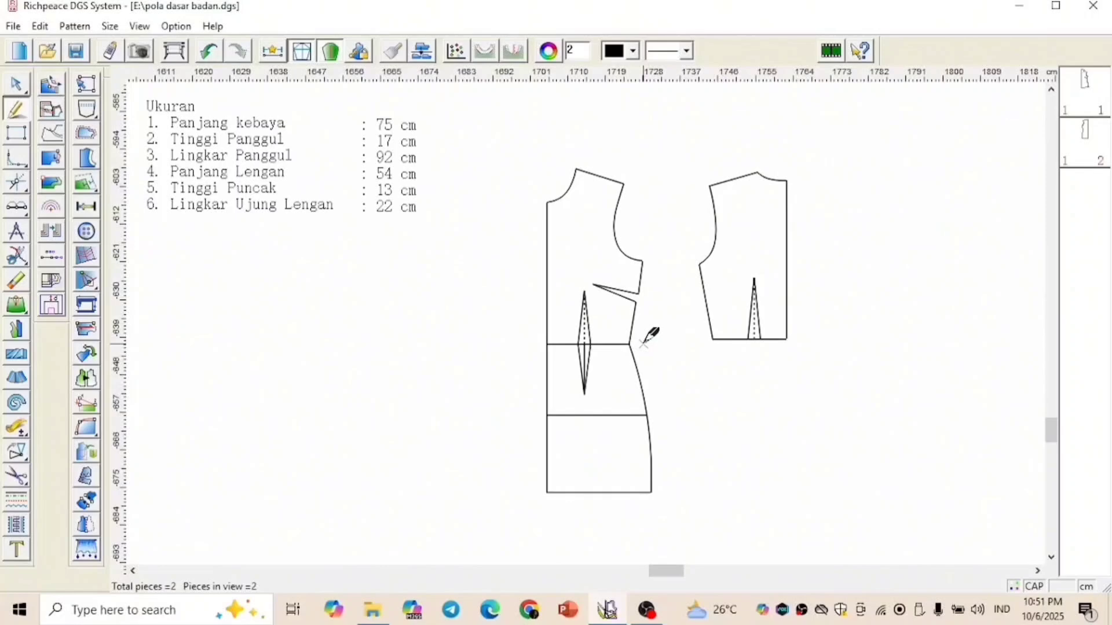
Add the text label A at the front pattern's centre-front waist point
click(22, 551)
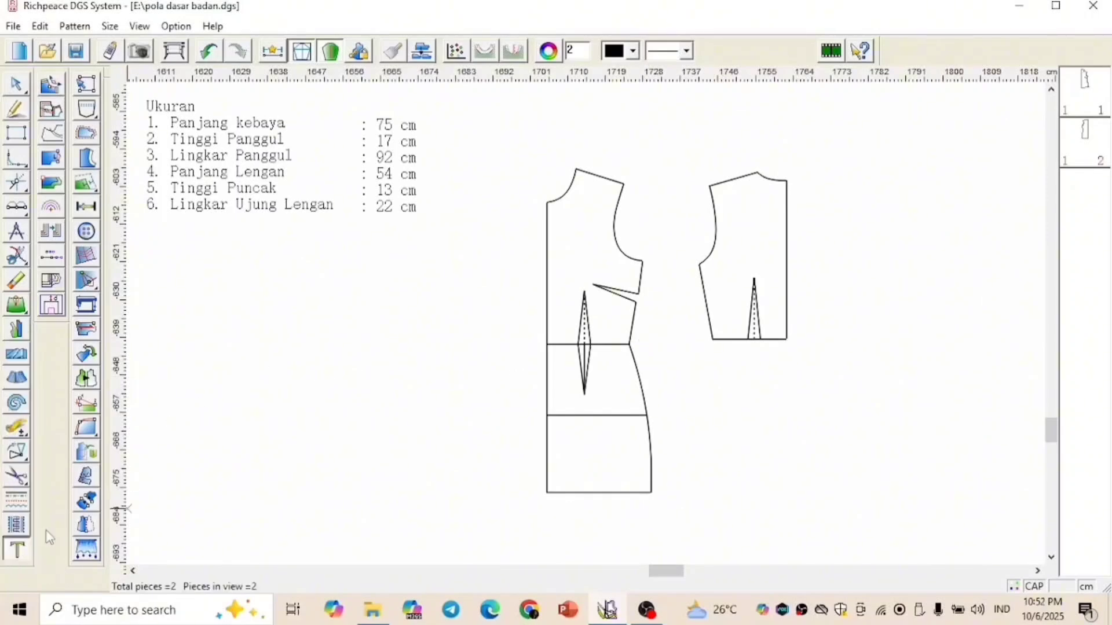
click(541, 342)
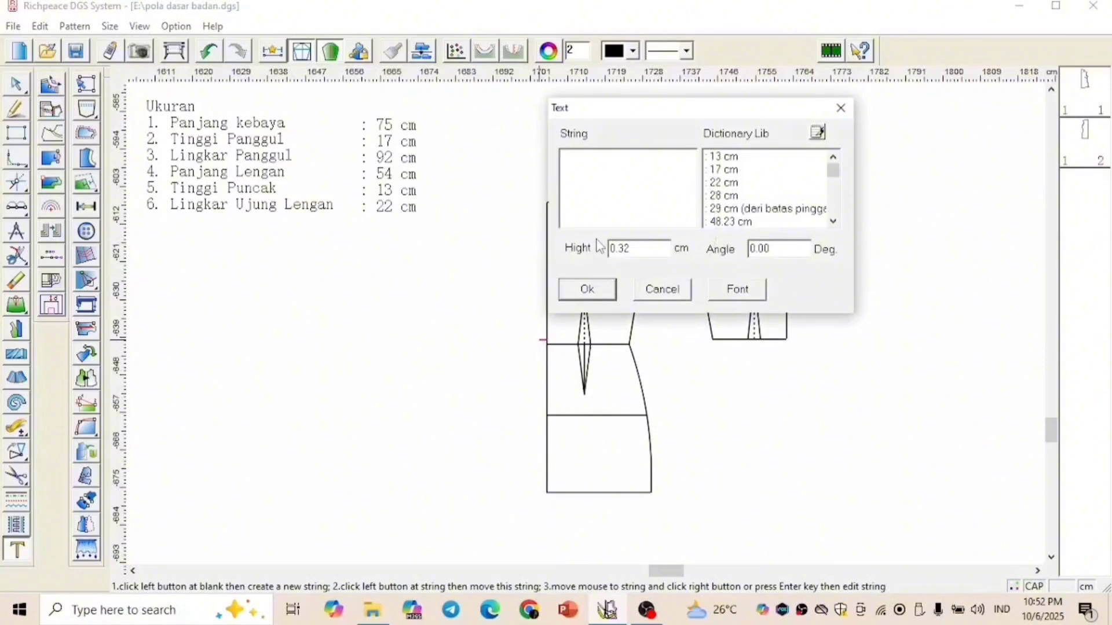
text(A)
key(Tab)
click(587, 289)
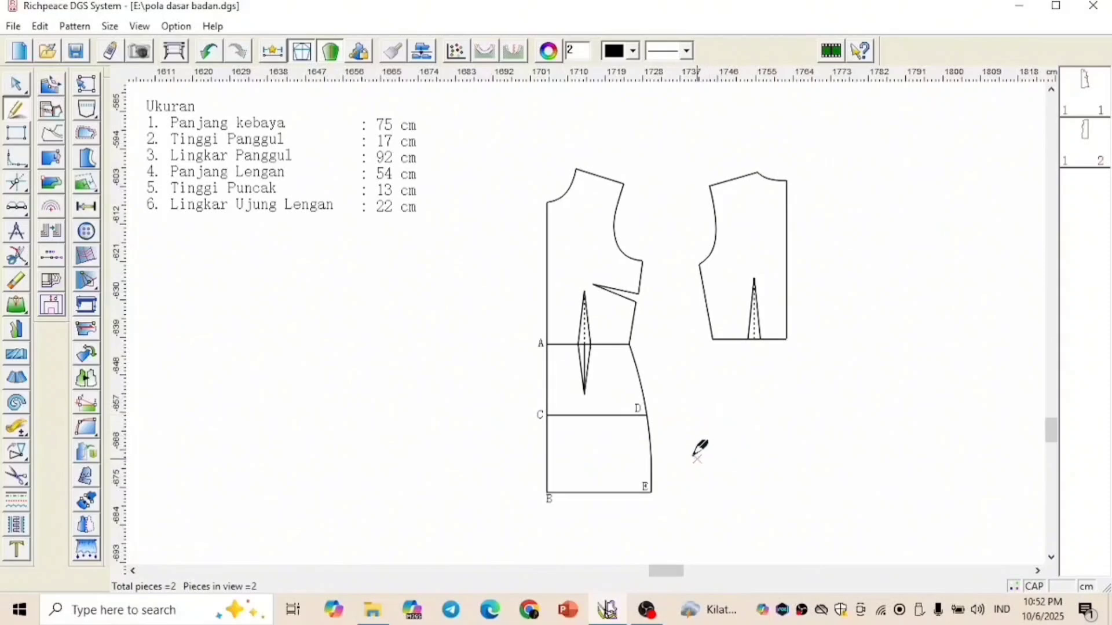
Draw a slanted hem line to B from the side seam point 10 cm above E
scroll(674, 450, up, 1)
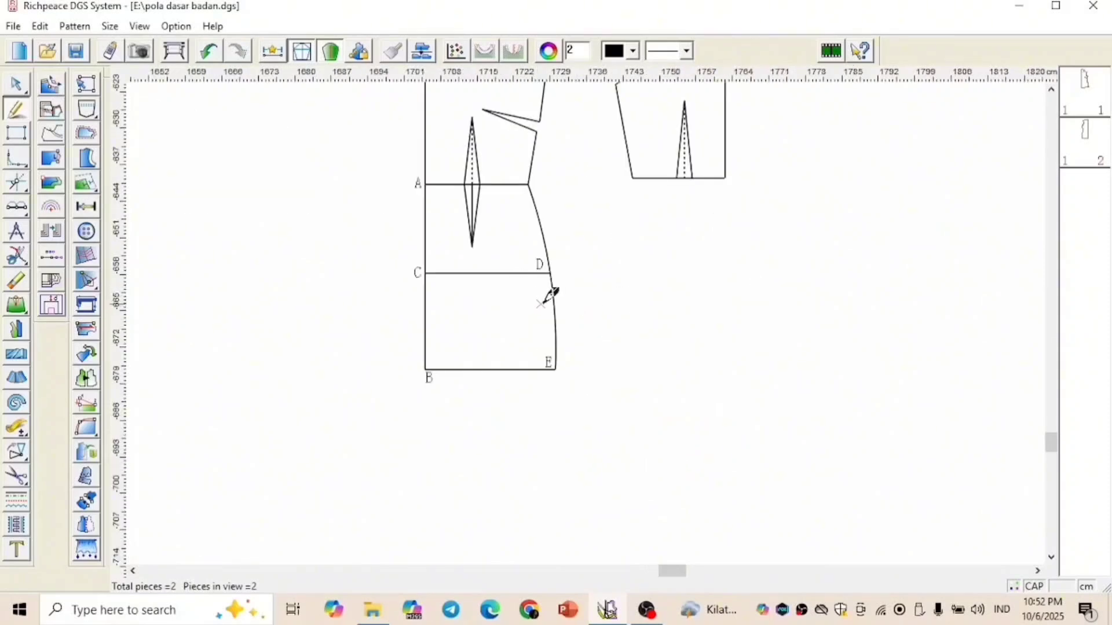
click(556, 369)
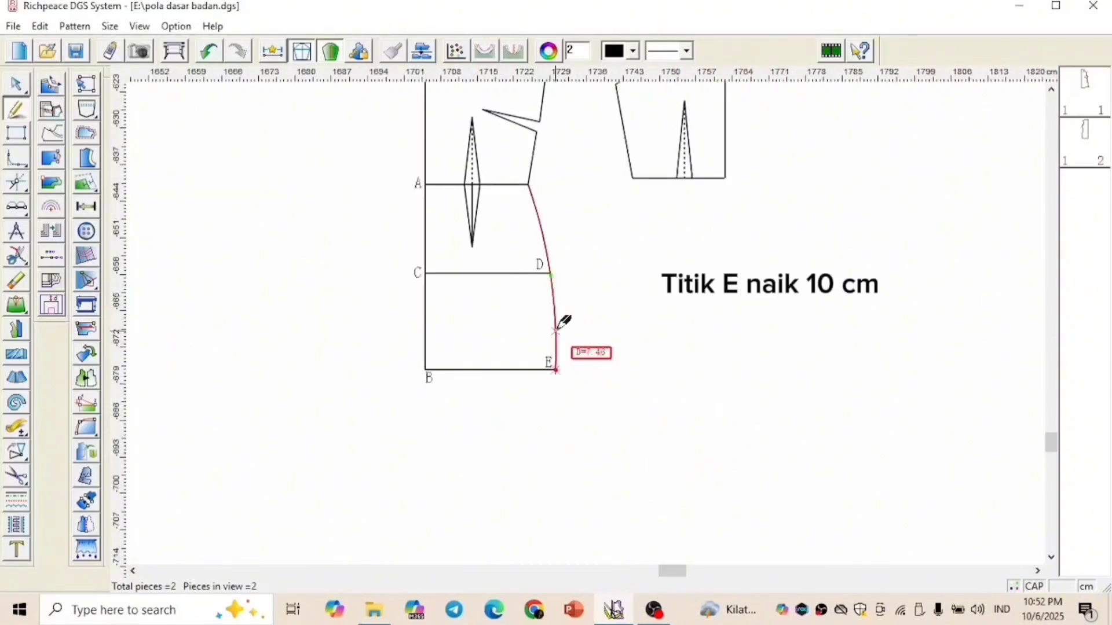
text(10)
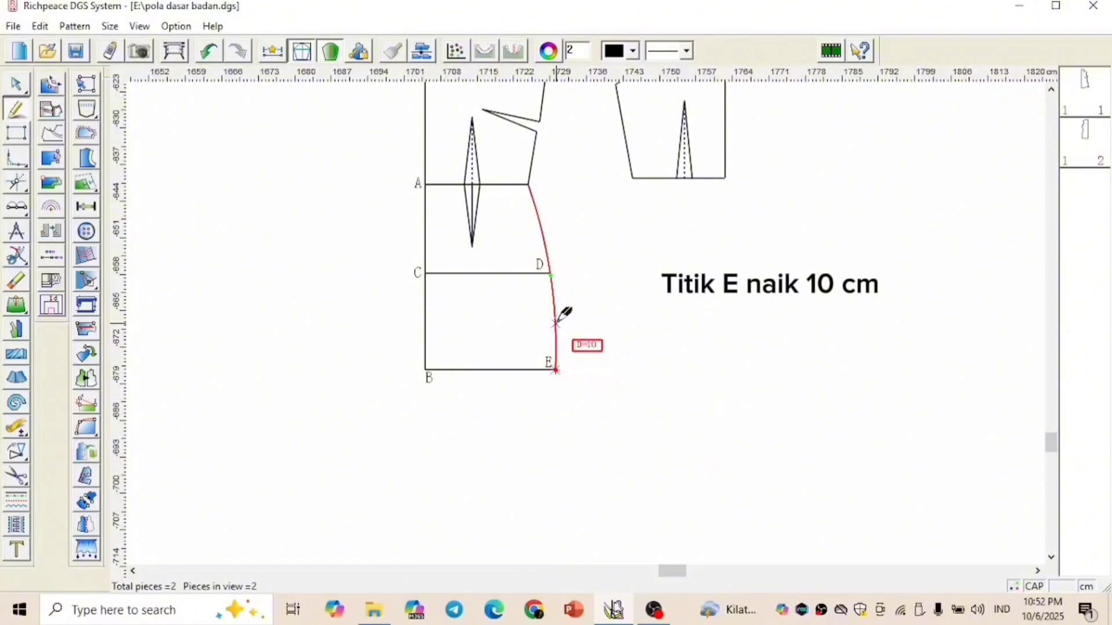
key(Return)
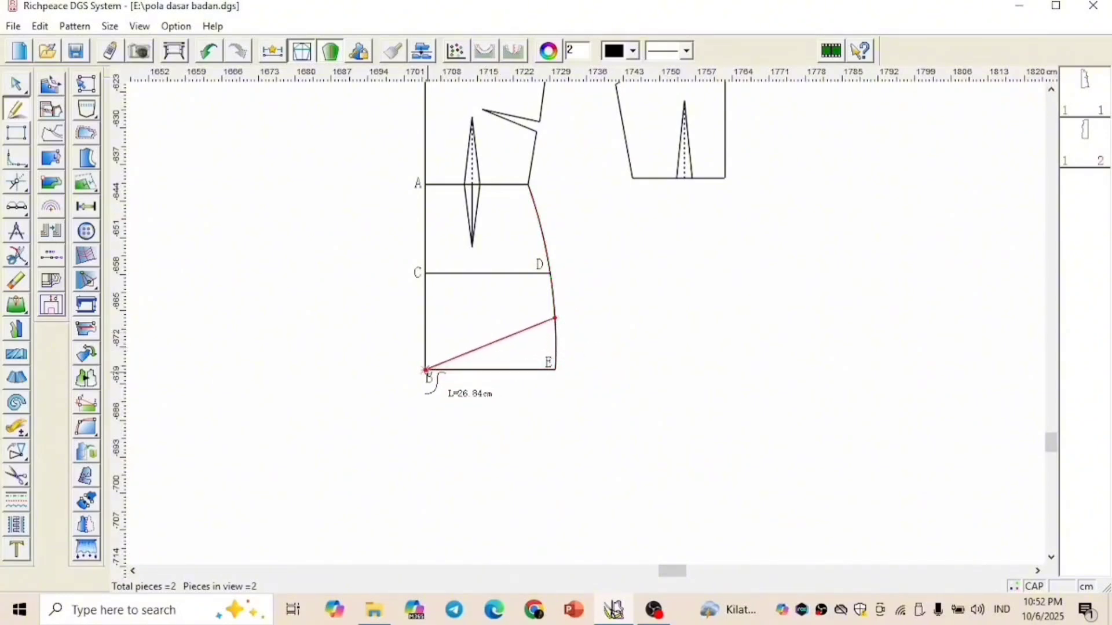
click(400, 381)
right_click(401, 381)
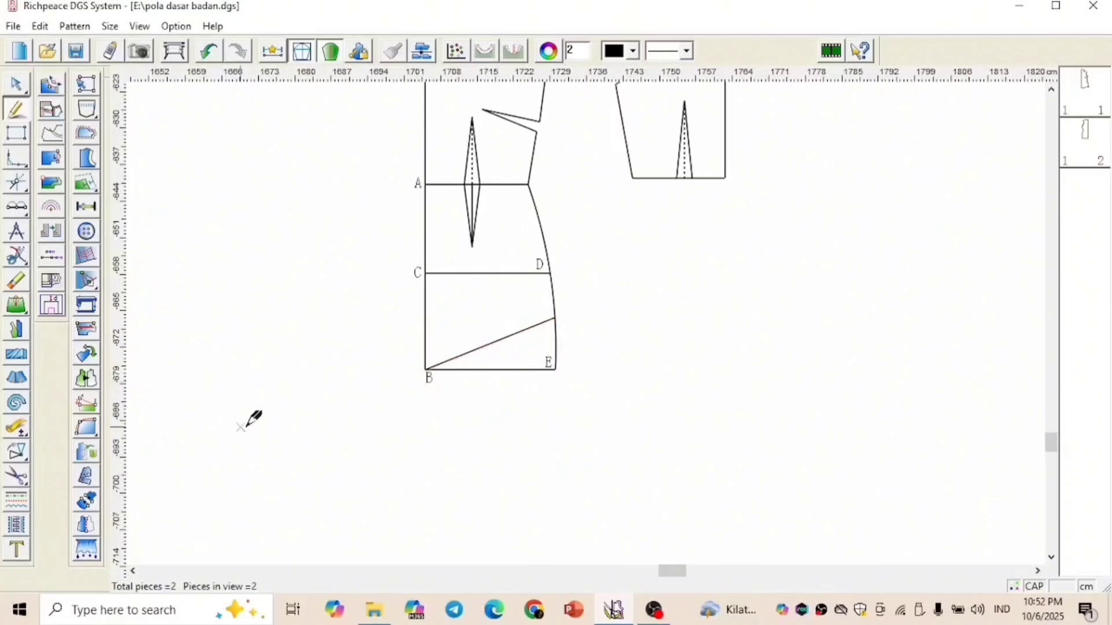
Label the slanted hem line's end on the side seam E1
click(16, 549)
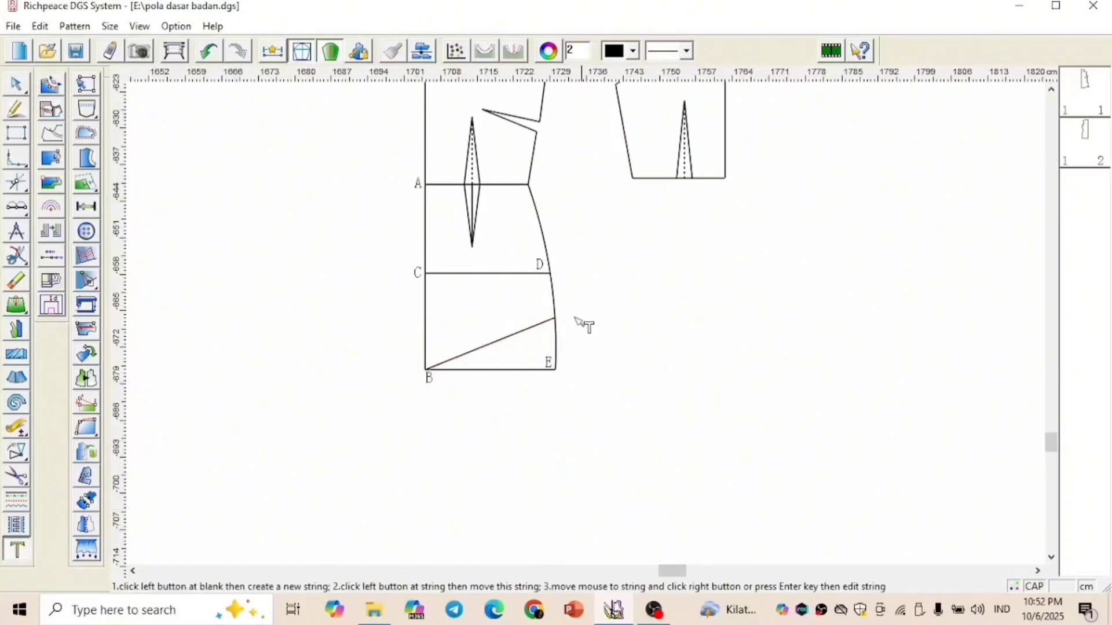
click(557, 306)
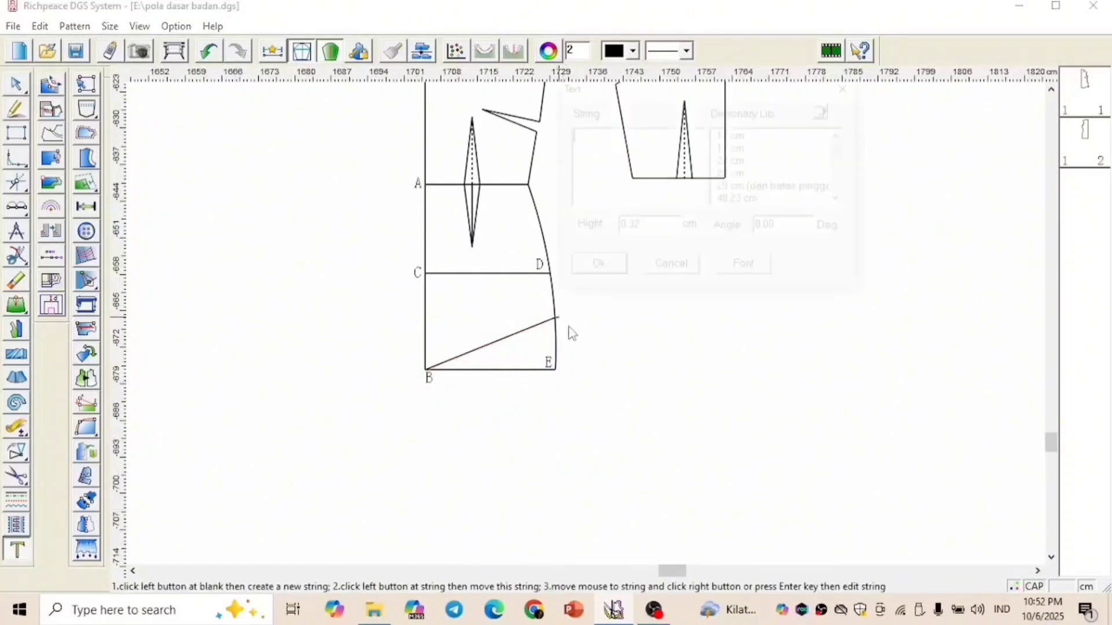
right_click(573, 239)
click(629, 255)
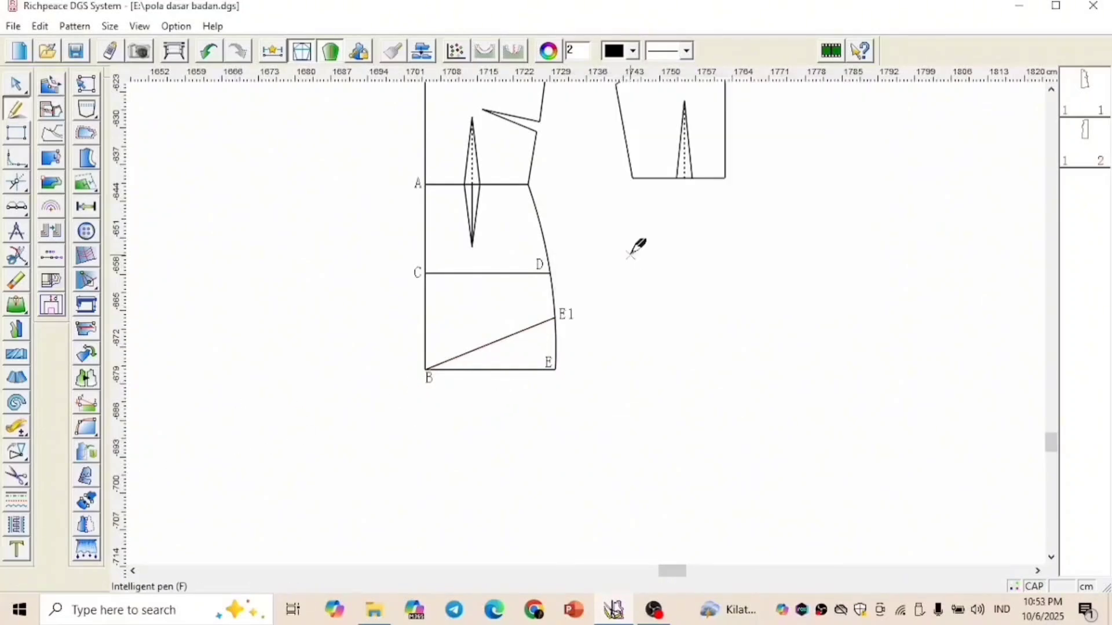
key(minus)
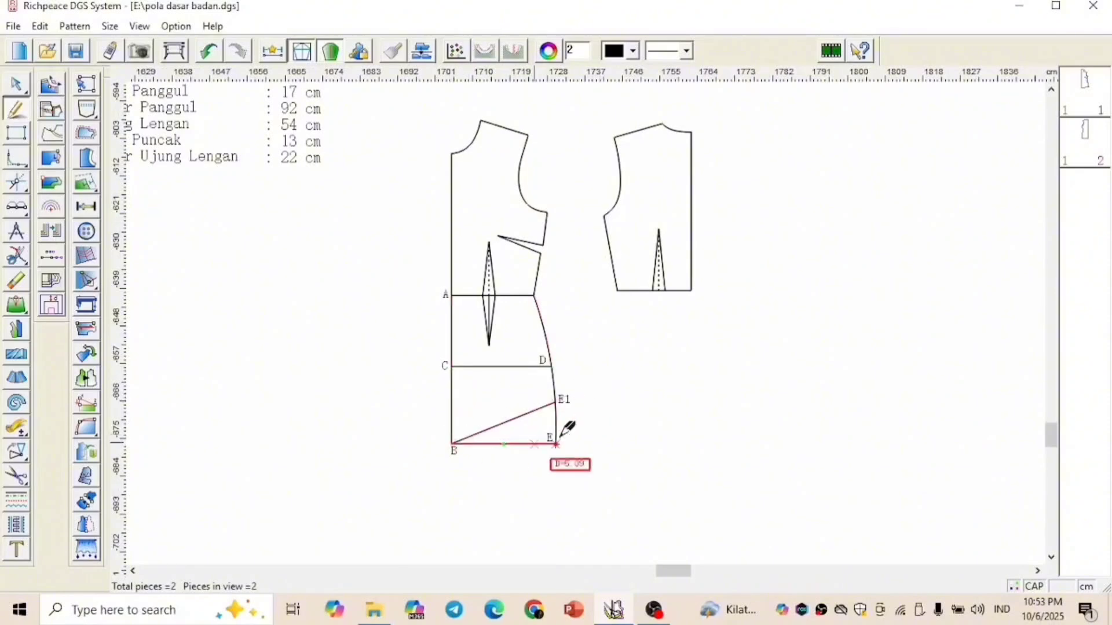
Extend the hem 4 cm outward from B and draw a vertical line about 100 cm long upward from its outer end
click(452, 445)
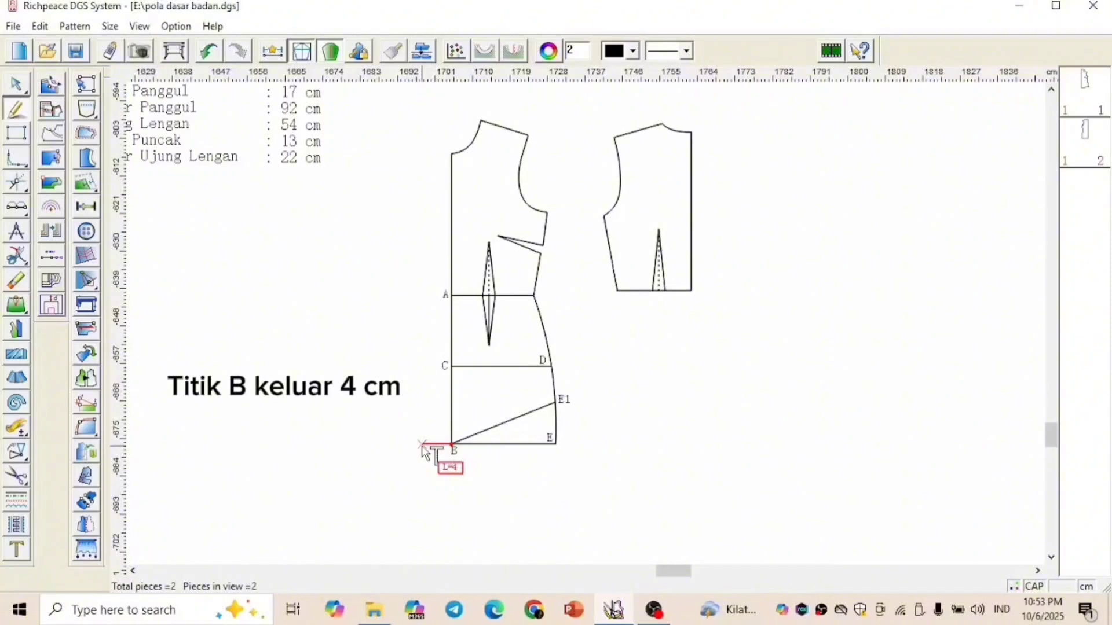
key(Return)
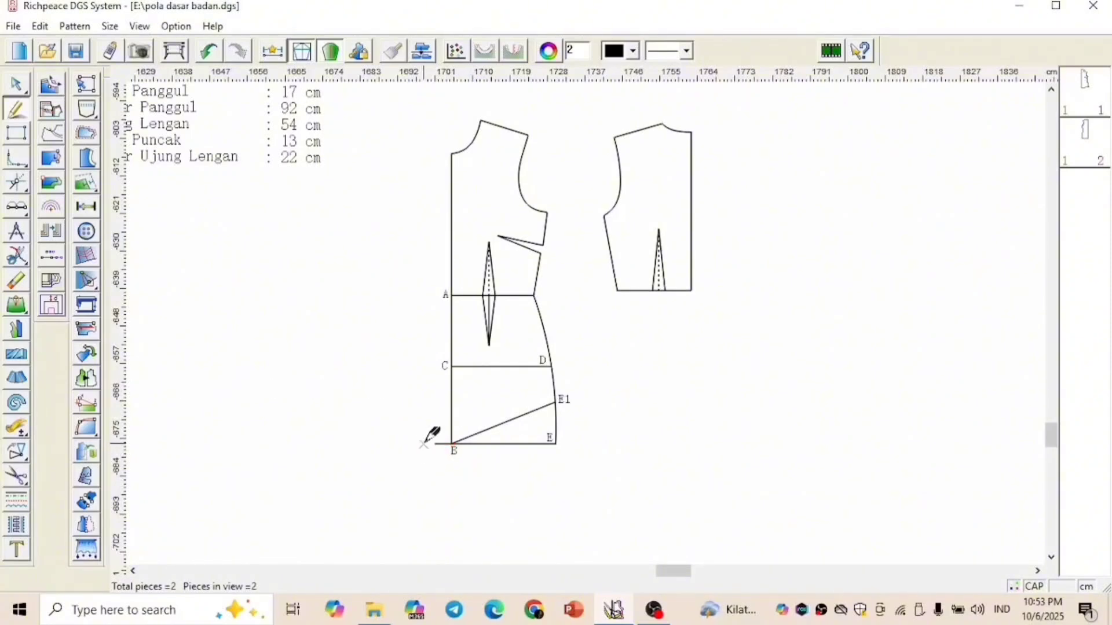
click(436, 444)
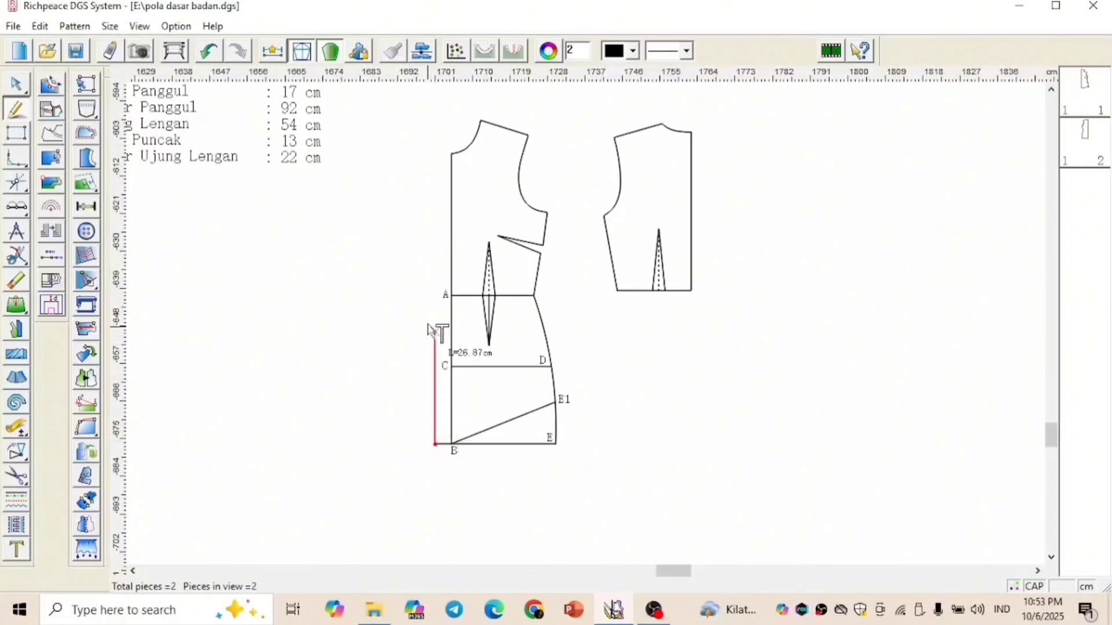
scroll(435, 154, down, 1)
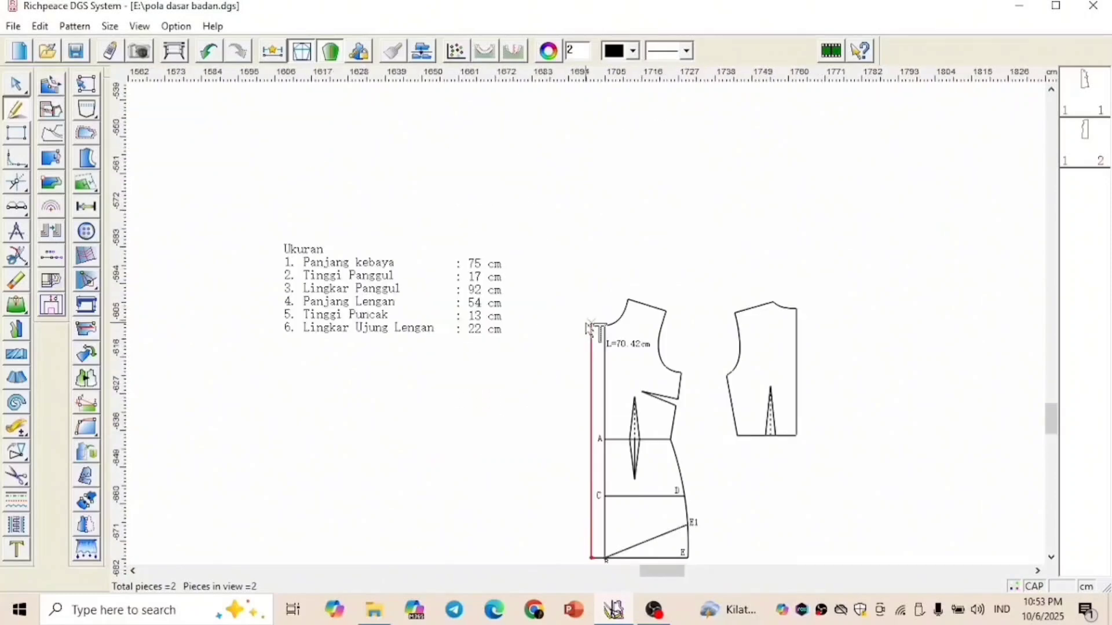
click(607, 230)
click(477, 322)
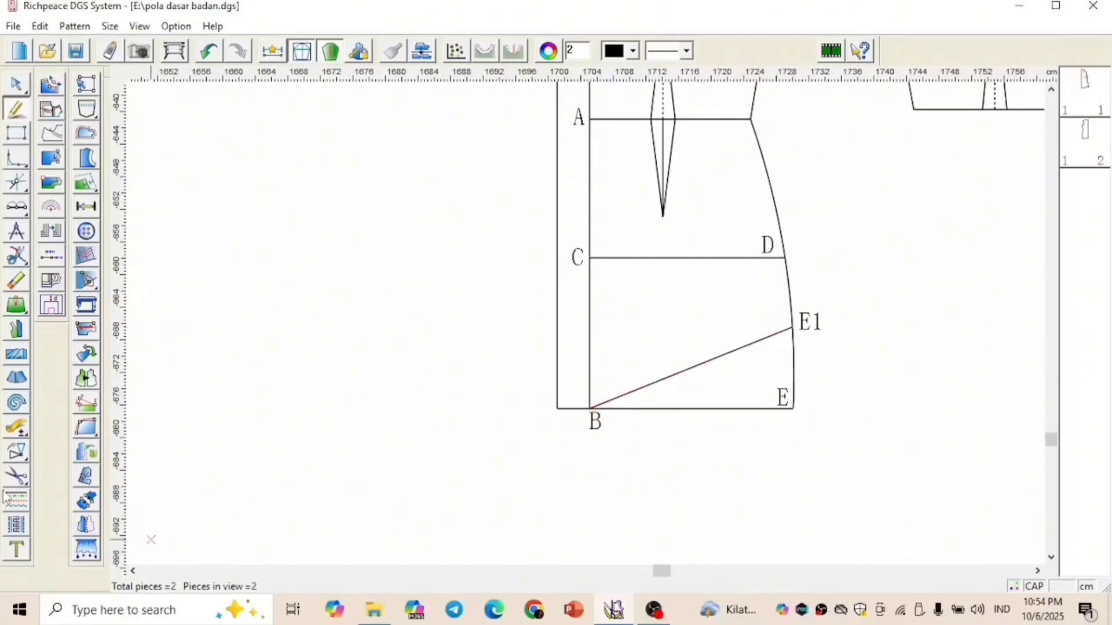
Mirror the slanted hem line B–E1 across the centre-front line, keeping the original
click(16, 452)
click(45, 451)
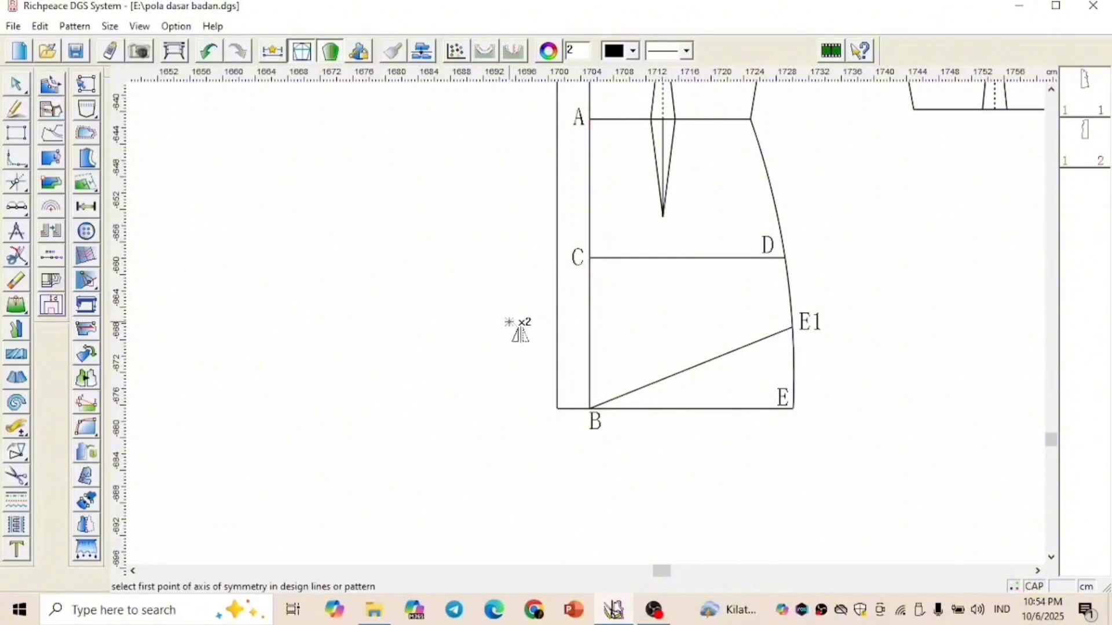
scroll(555, 331, down, 2)
scroll(588, 325, down, 3)
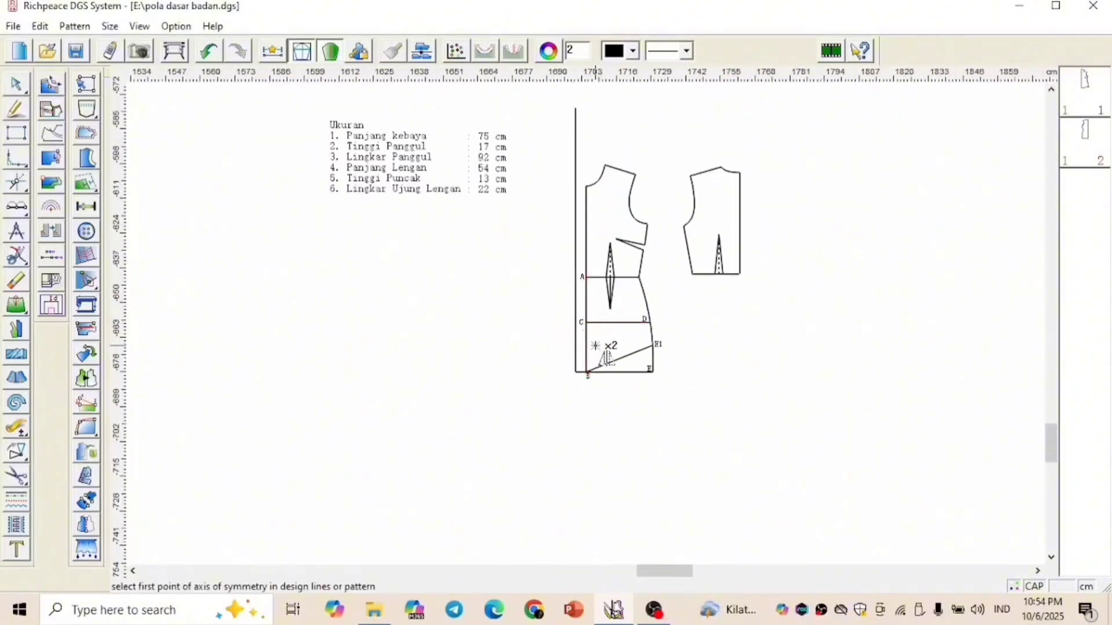
scroll(598, 340, up, 2)
scroll(608, 350, up, 1)
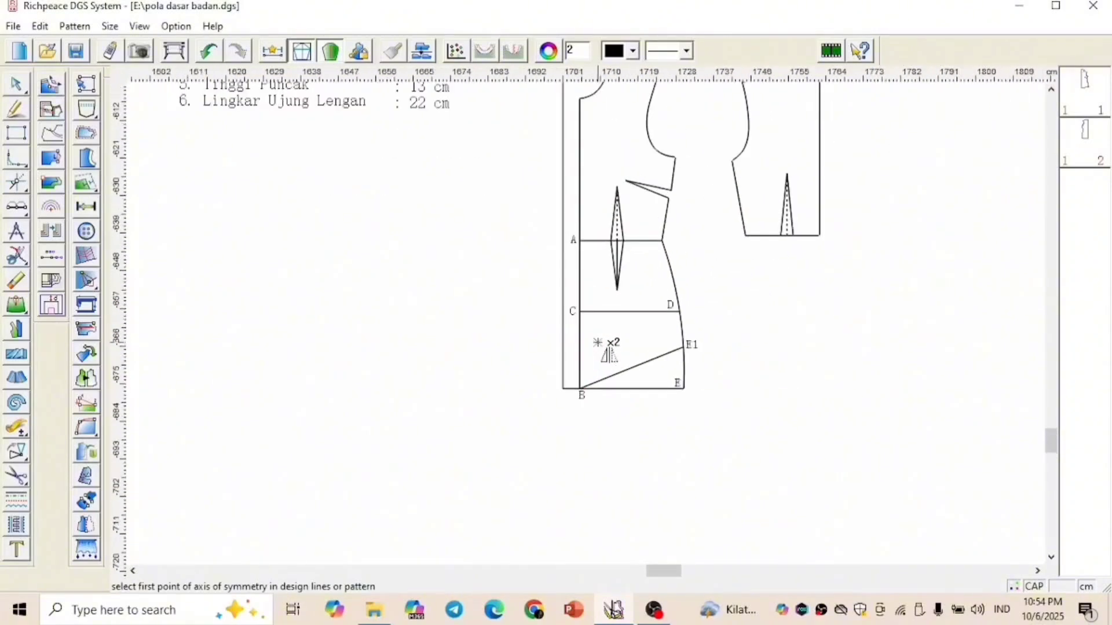
click(581, 389)
scroll(590, 347, down, 2)
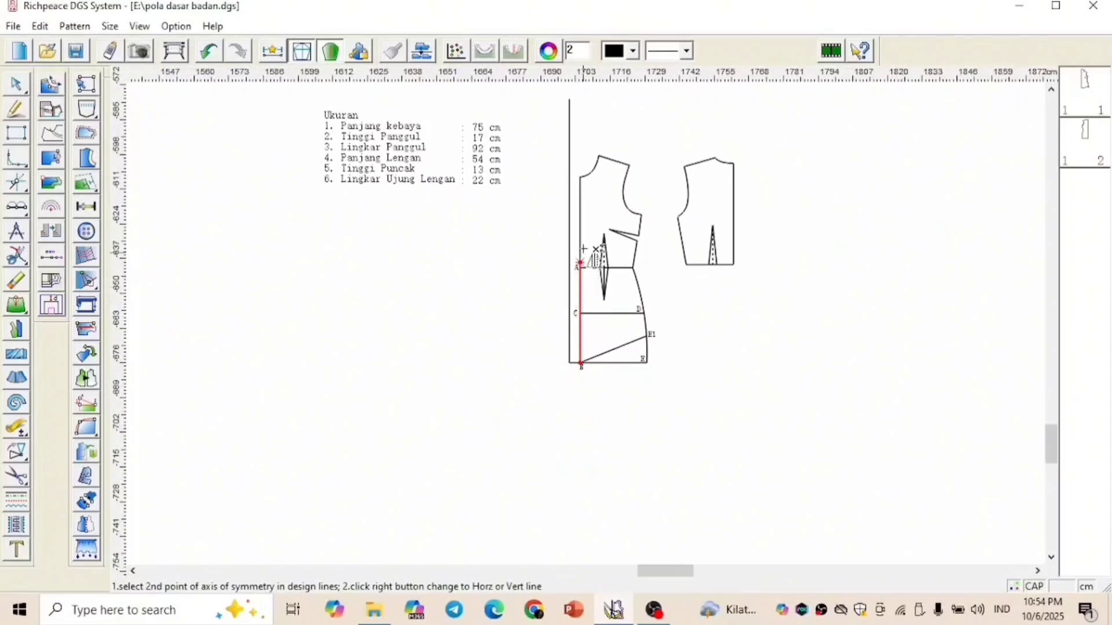
click(592, 113)
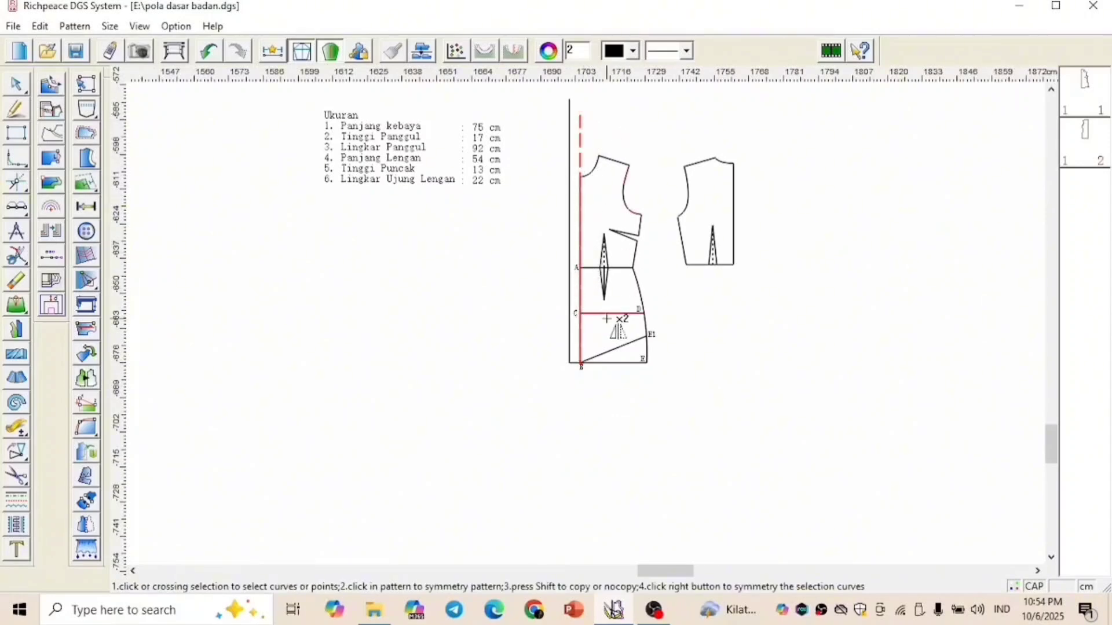
scroll(599, 365, up, 2)
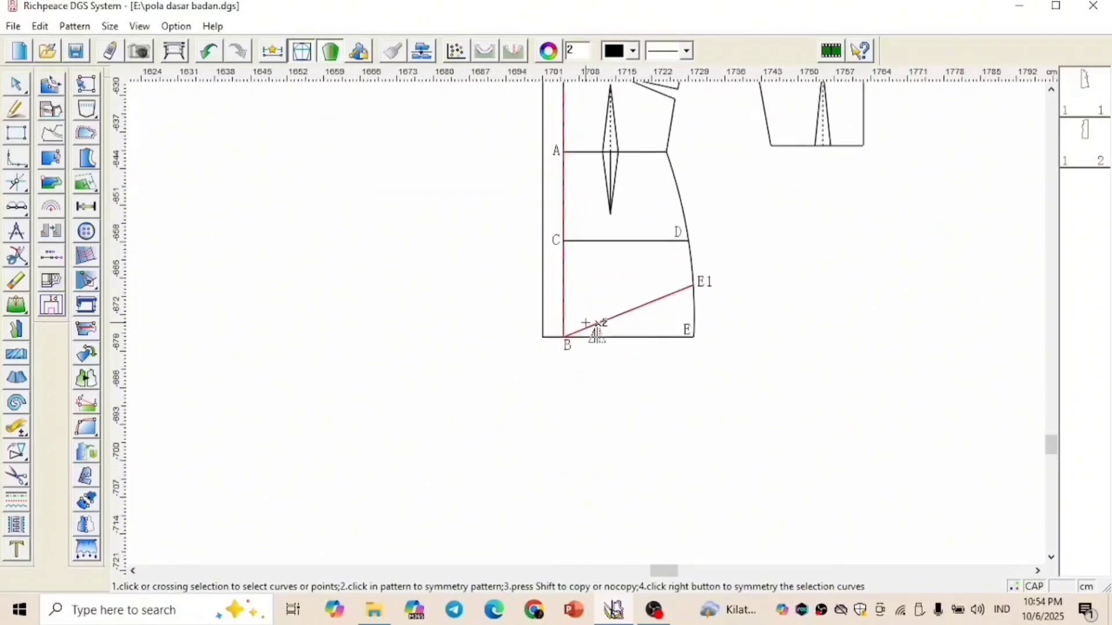
scroll(586, 323, up, 2)
click(589, 332)
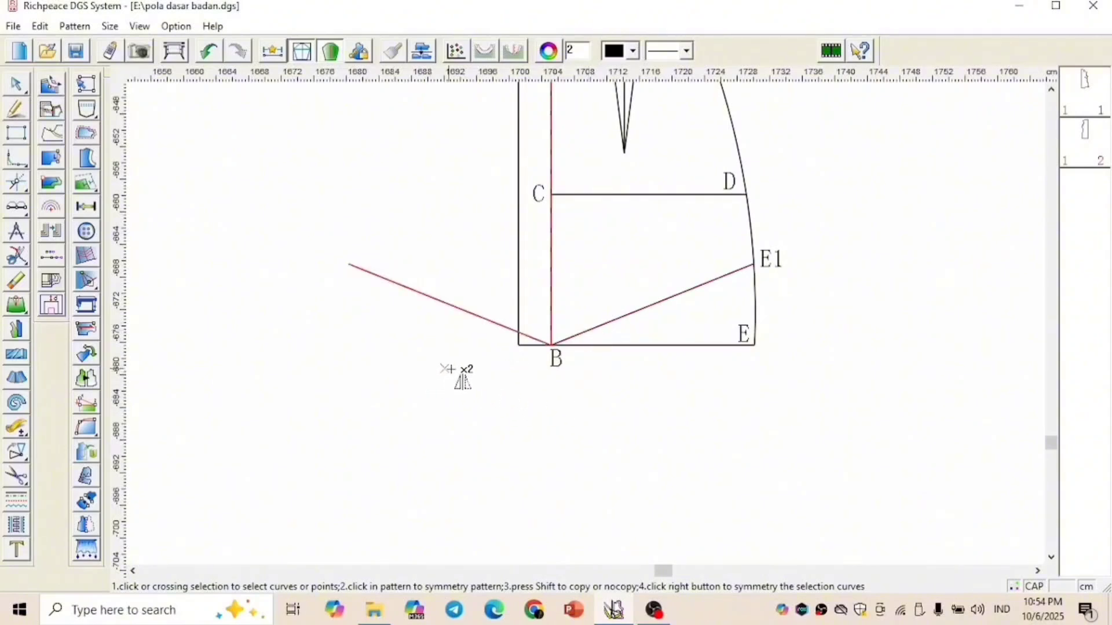
right_click(507, 368)
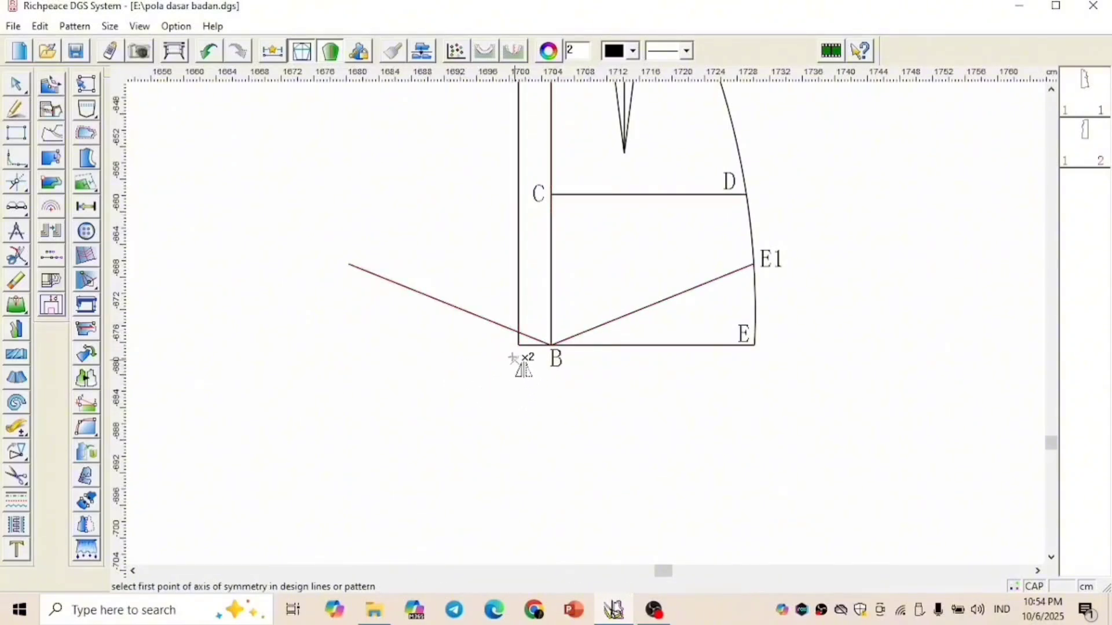
Trim the mirrored hem line and the vertical overlap edge to a shared corner, removing the leftover horizontal extension beside B
key(v)
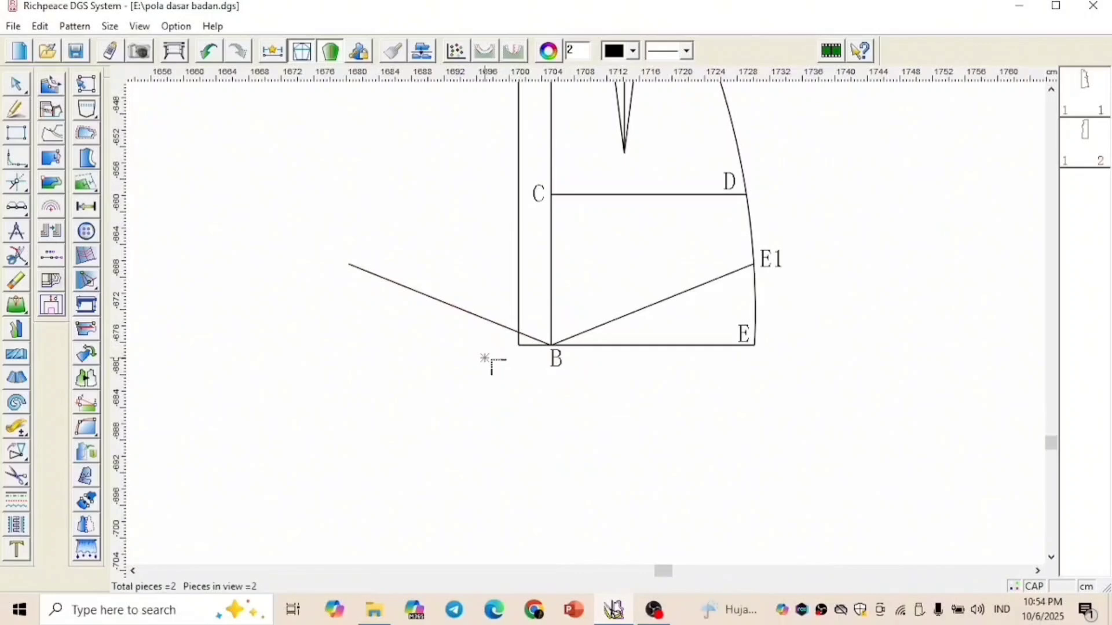
click(528, 337)
click(519, 318)
Add the text label F at the lower outer corner of the front overlap
right_click(450, 409)
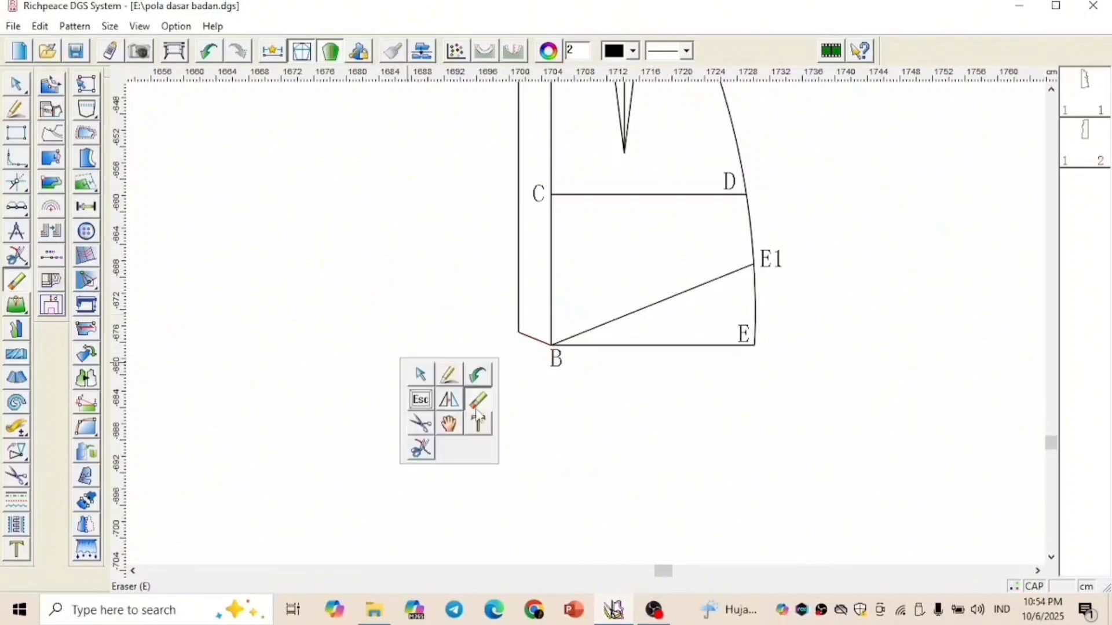
click(480, 423)
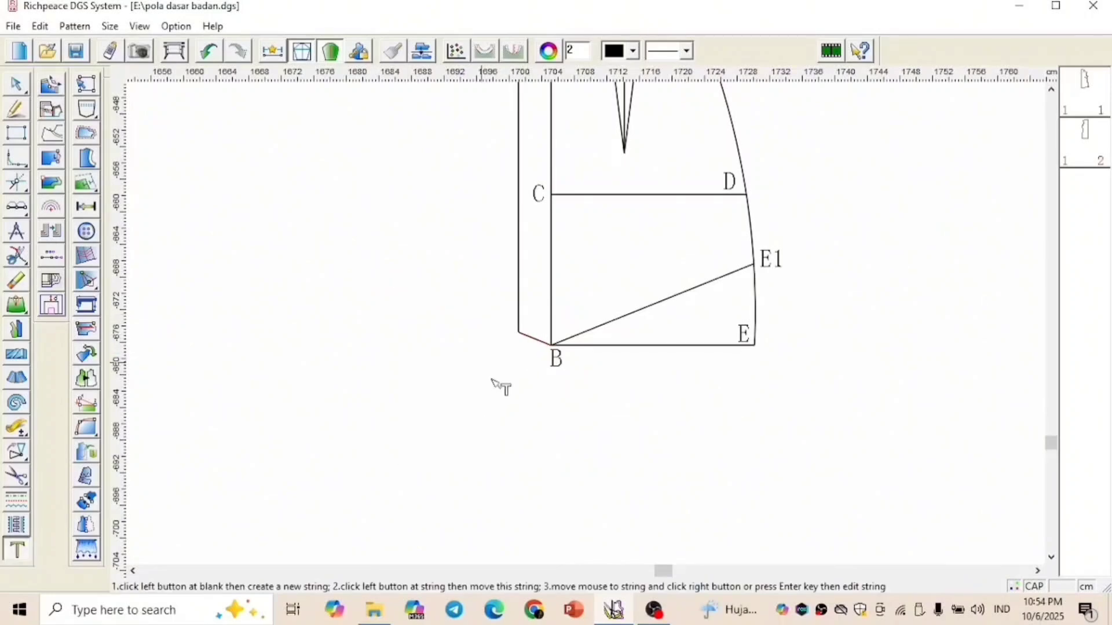
click(510, 343)
text(F)
key(Return)
Add the text label G at the front pattern's shoulder-neck point
scroll(596, 328, down, 3)
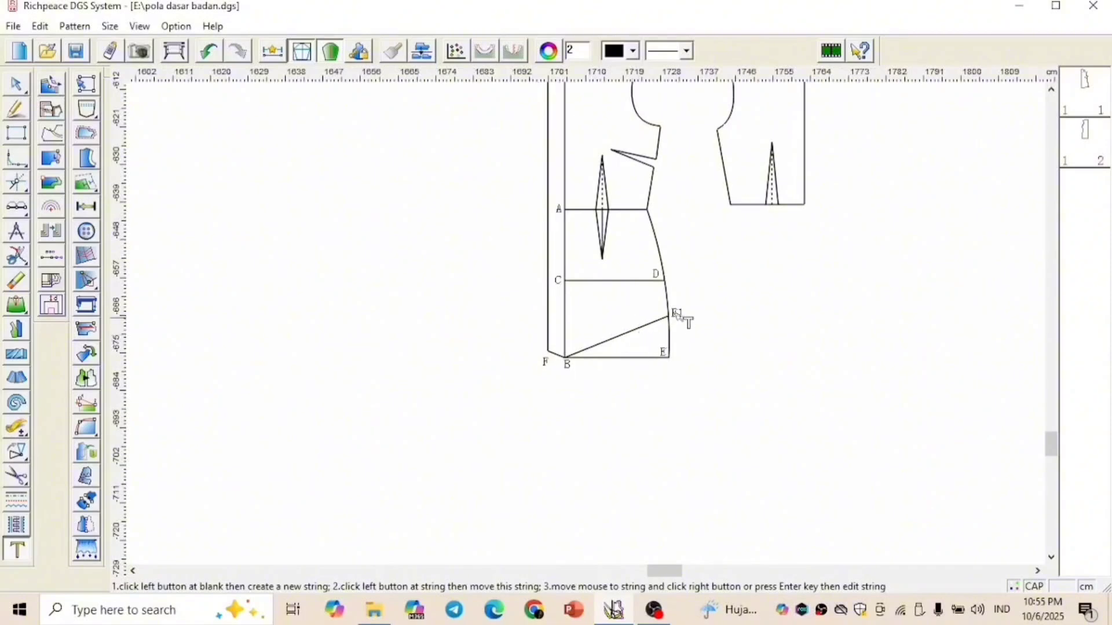
scroll(589, 325, down, 2)
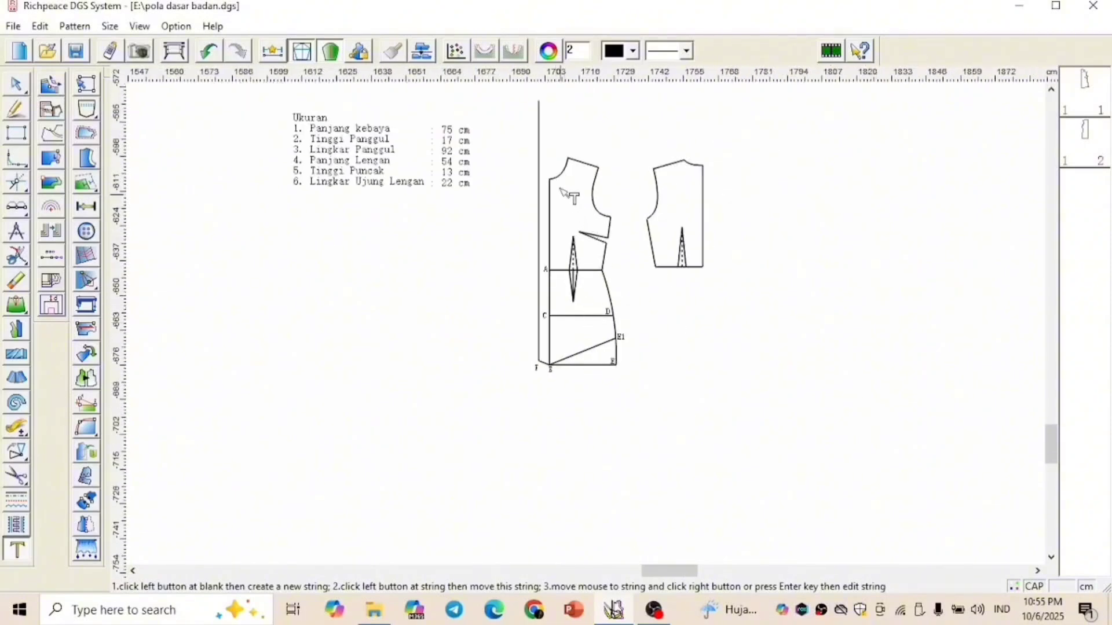
scroll(571, 189, up, 3)
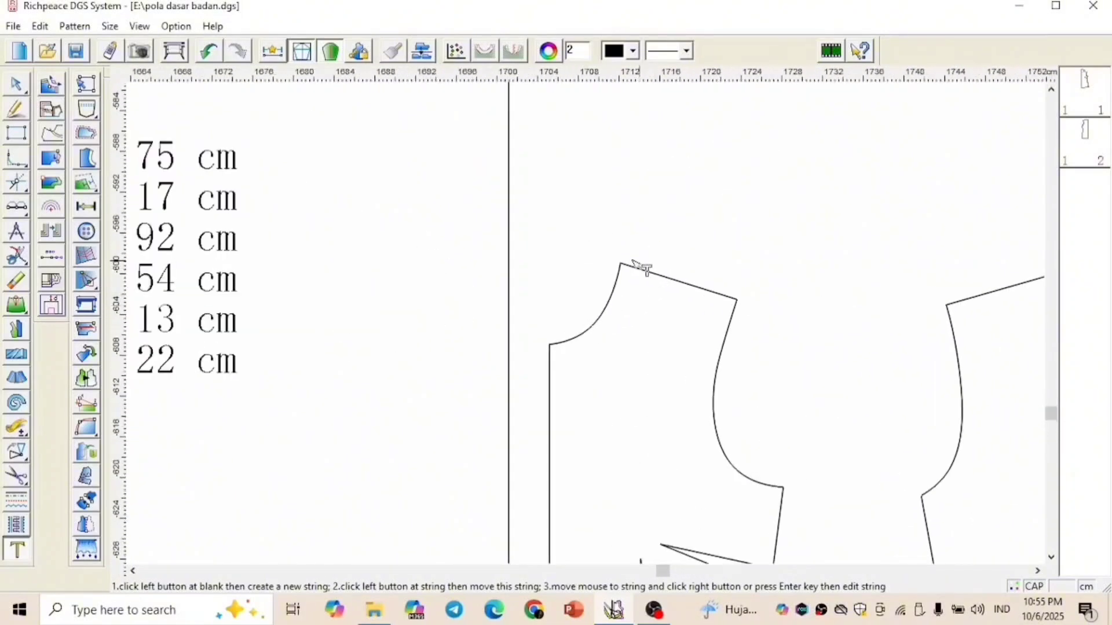
click(636, 267)
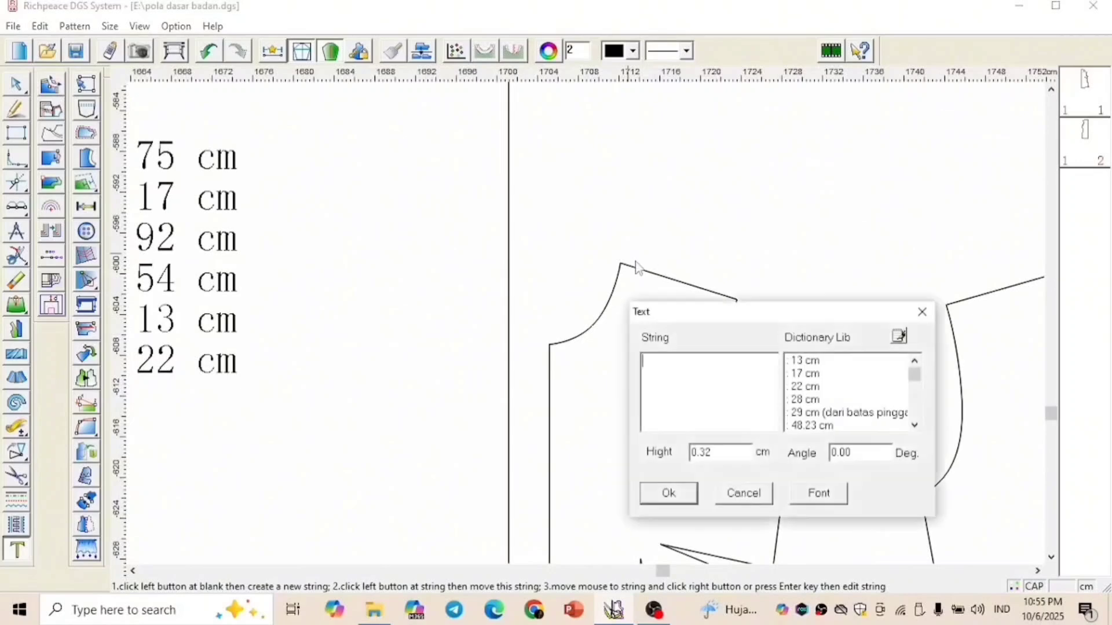
key(Return)
right_click(658, 321)
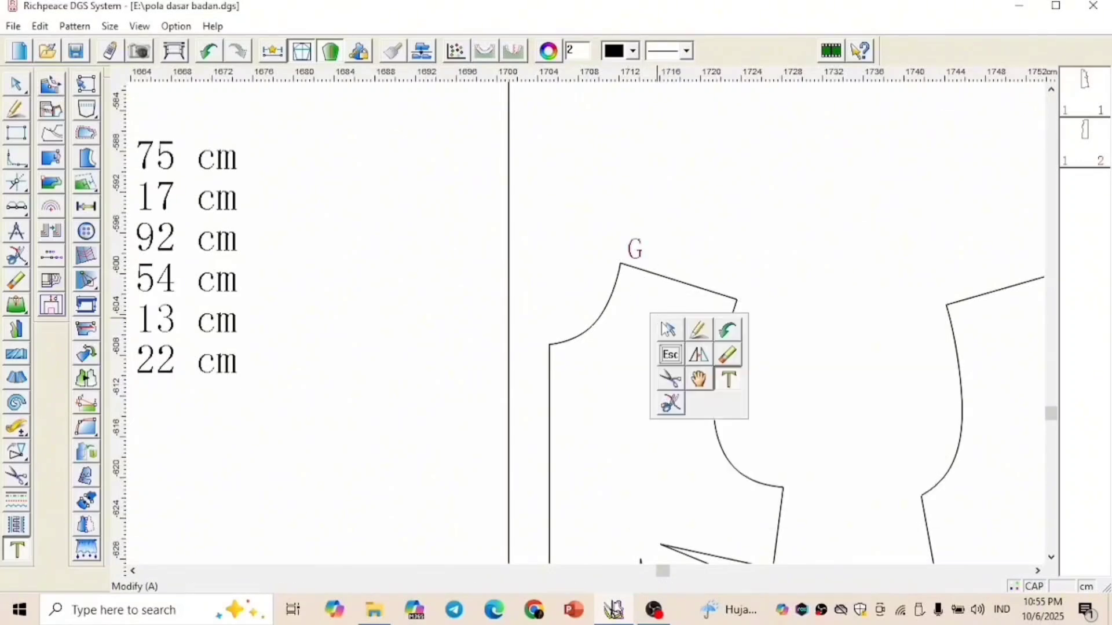
click(697, 328)
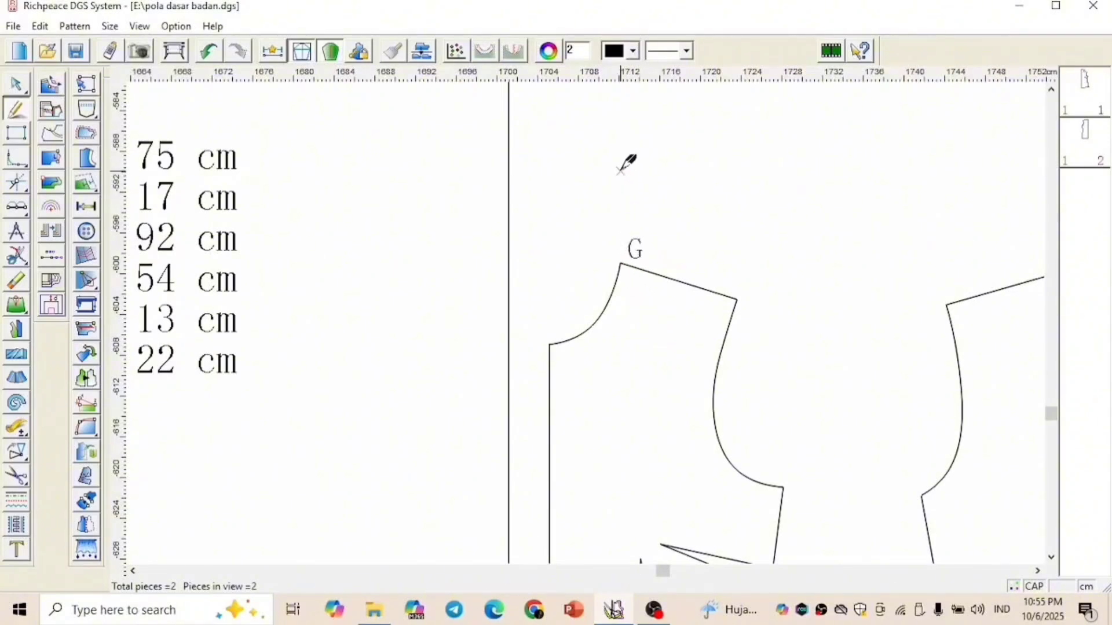
scroll(657, 216, down, 2)
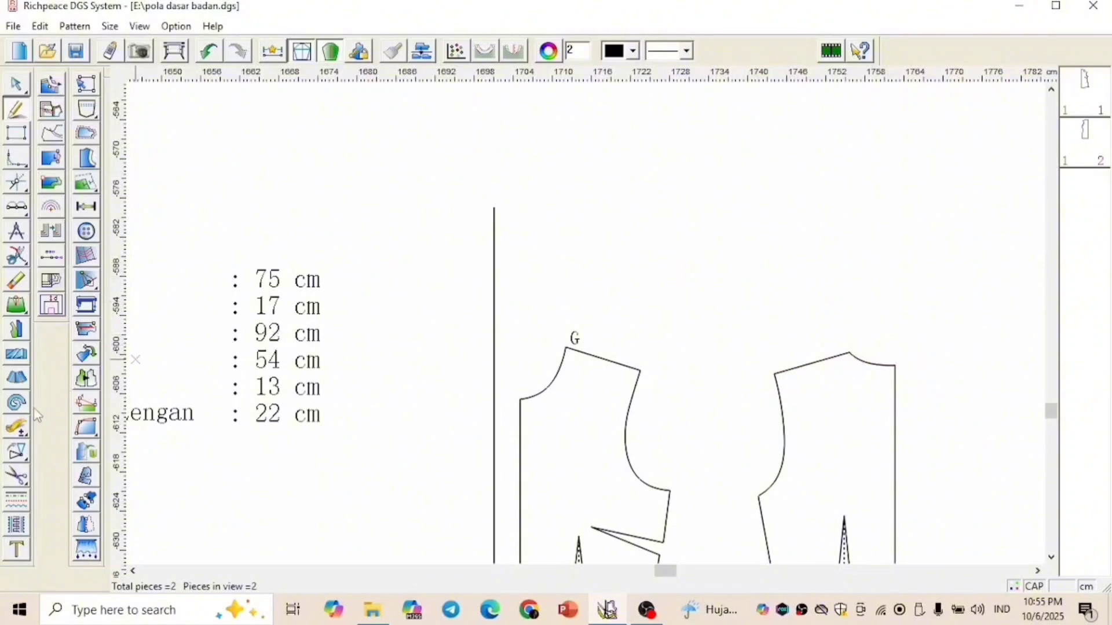
Measure the length of the back neckline curve
click(16, 428)
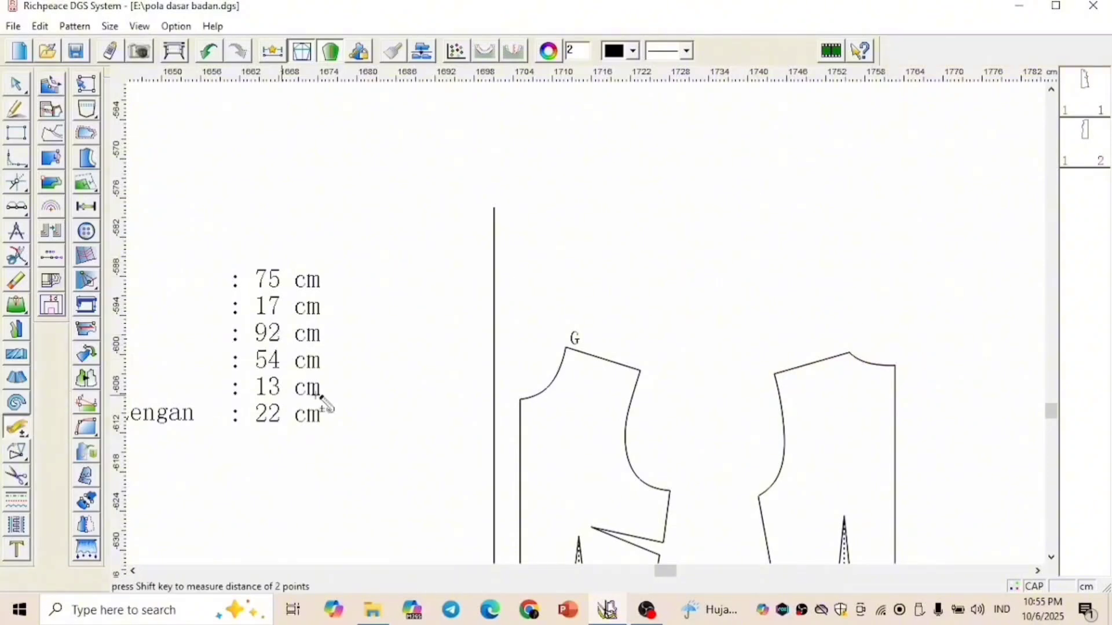
click(567, 349)
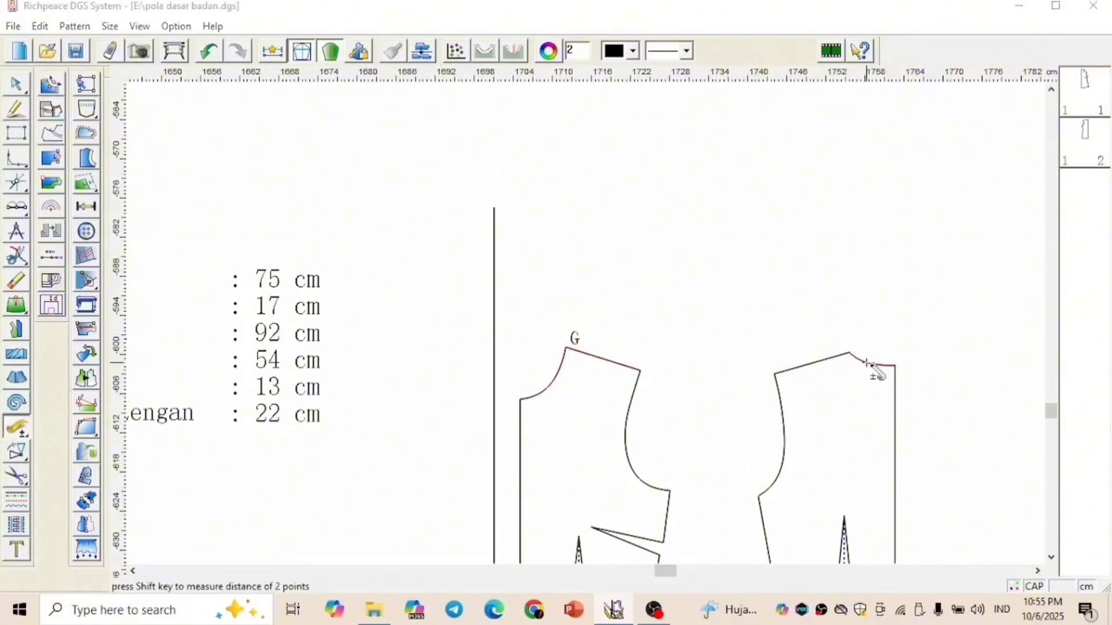
click(868, 365)
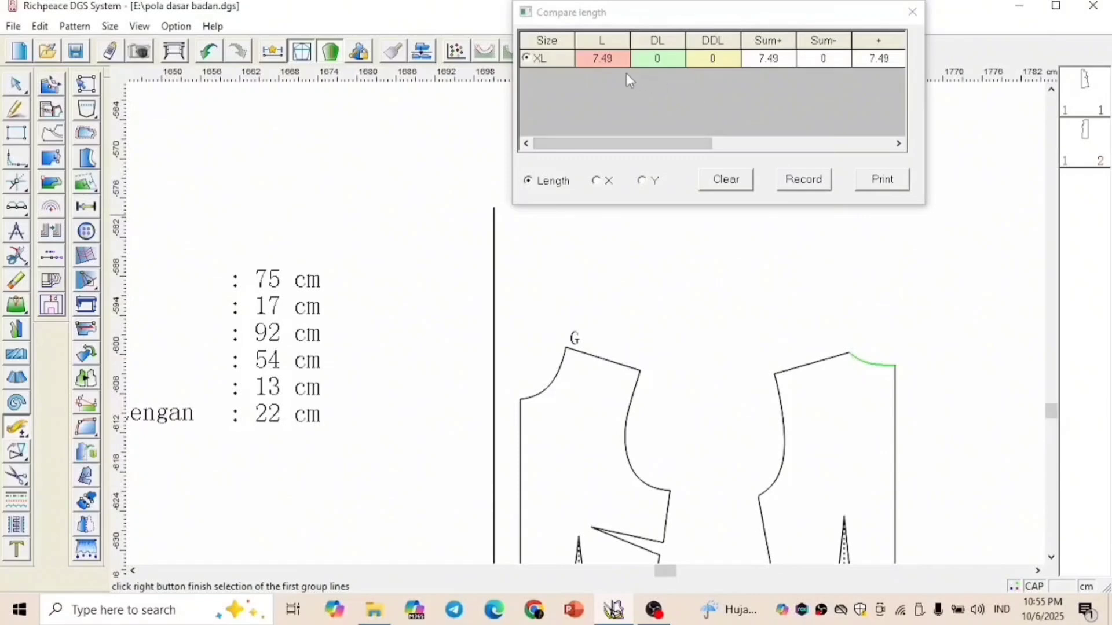
click(614, 64)
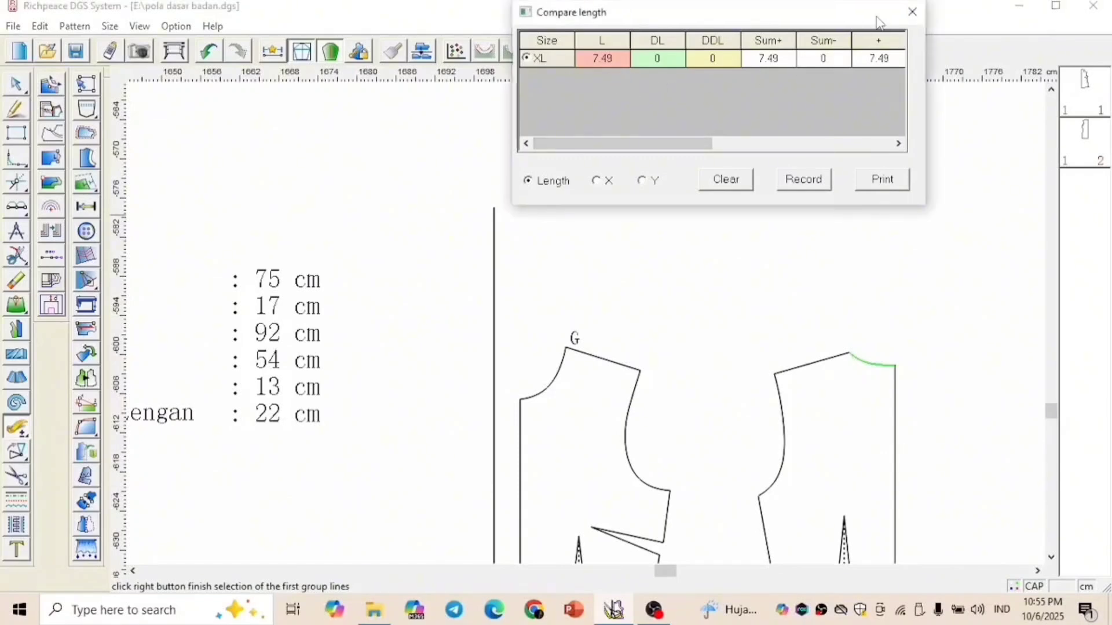
click(912, 11)
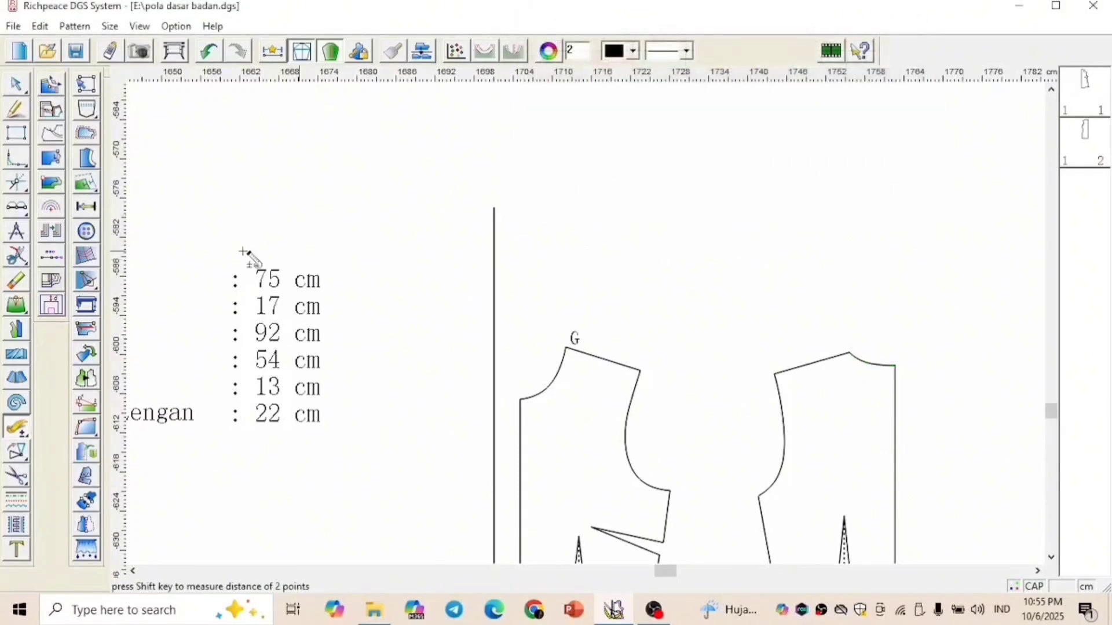
Draw a 7.49 cm line upward from G at 90 degrees to the front shoulder line
click(17, 182)
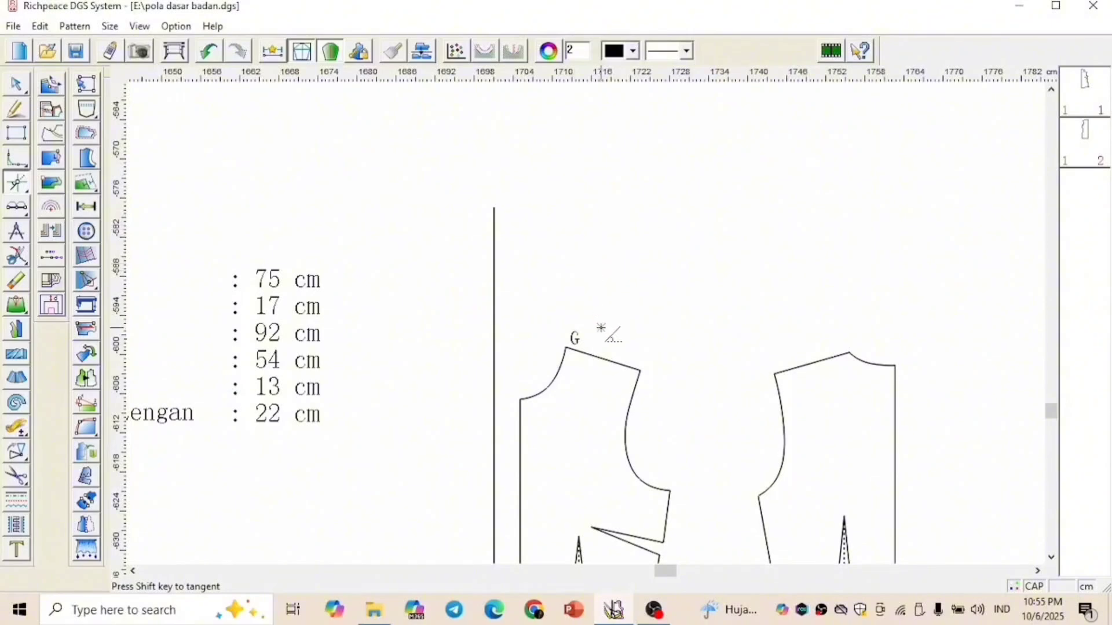
scroll(602, 330, up, 1)
click(558, 351)
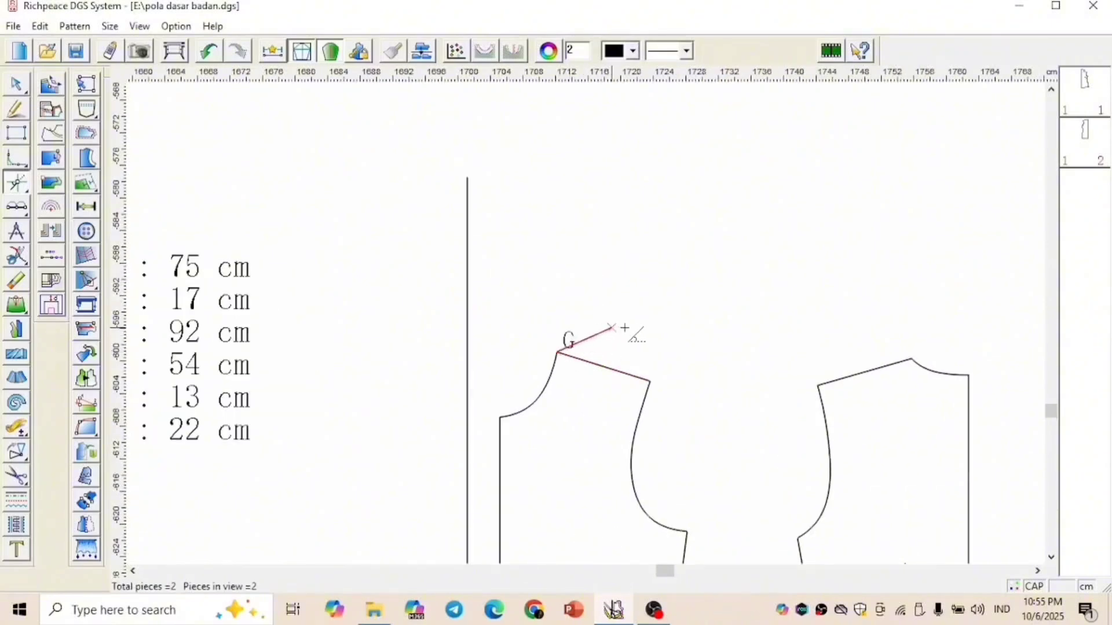
click(650, 383)
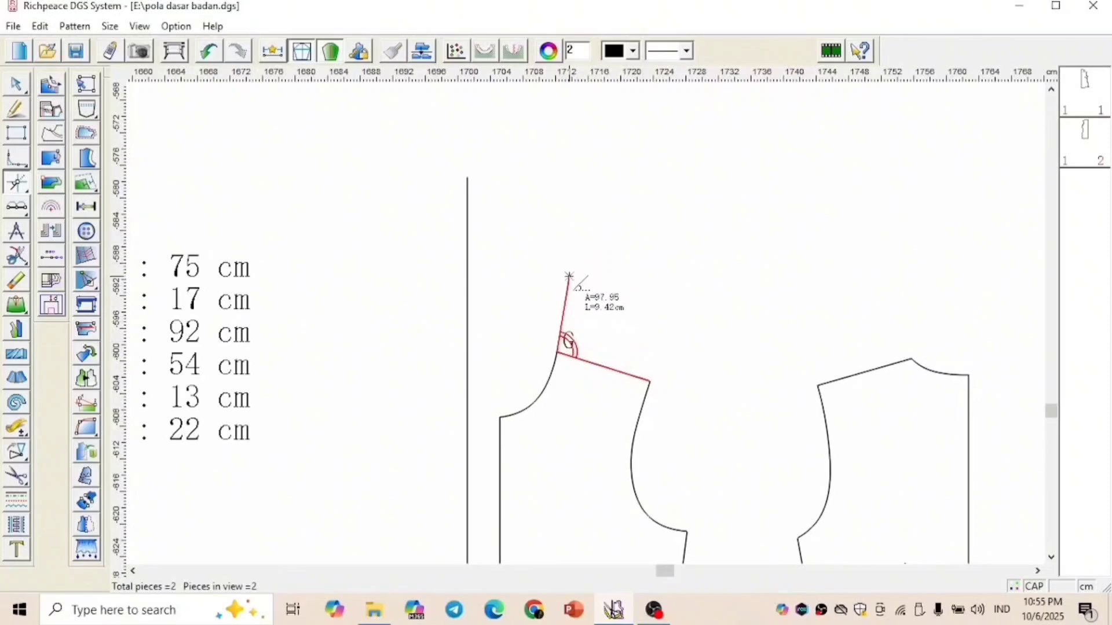
click(571, 286)
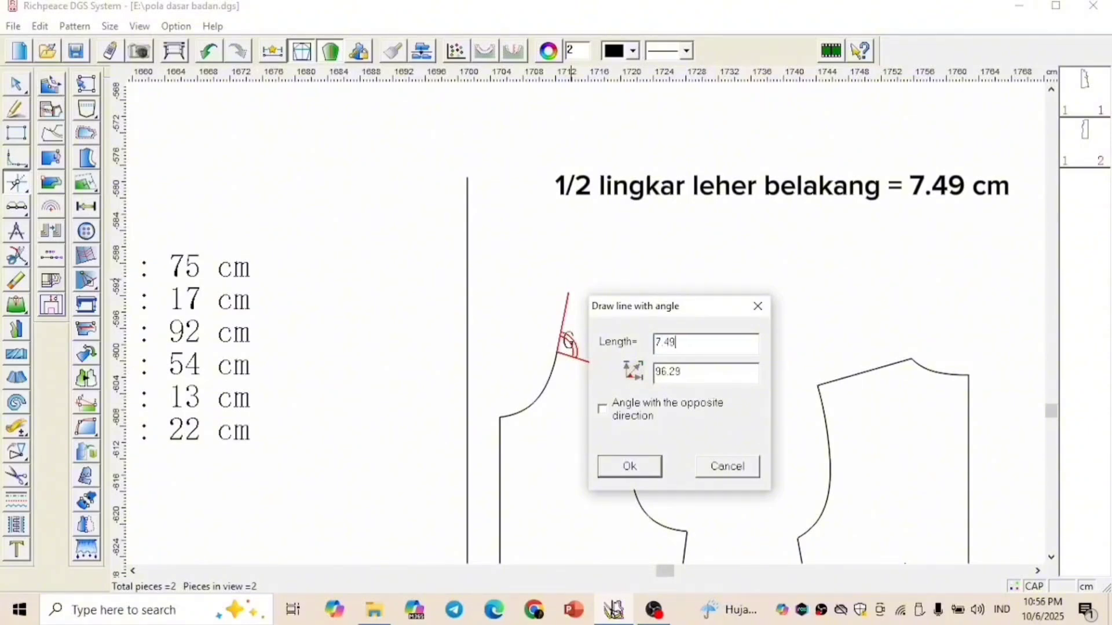
key(Tab)
text(90)
click(647, 467)
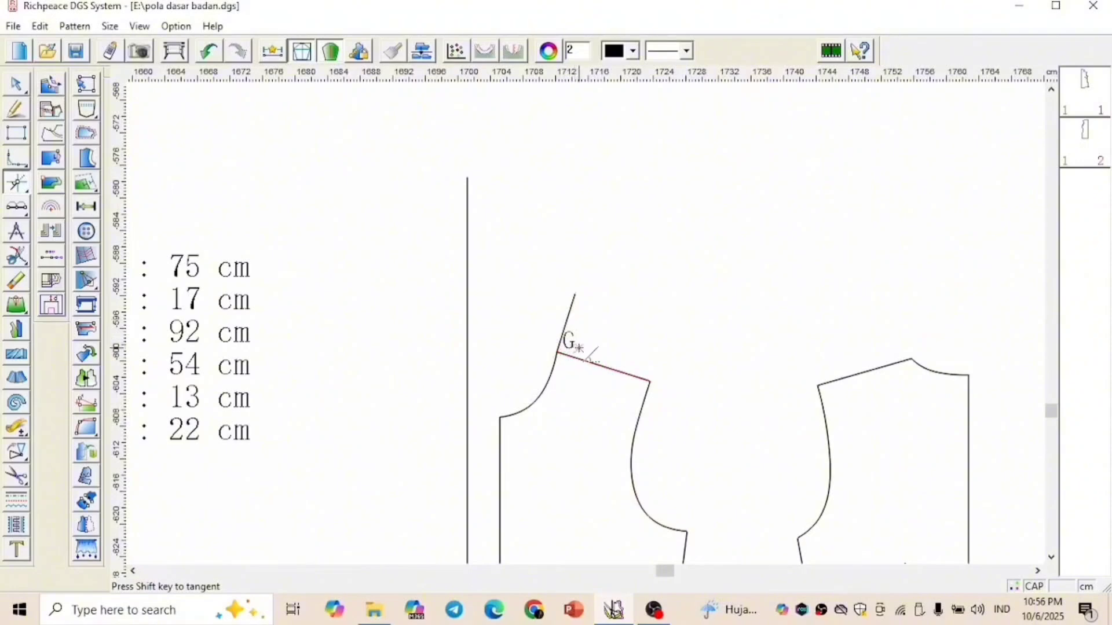
Add the text label H at the upper end of the line rising from G
right_click(627, 307)
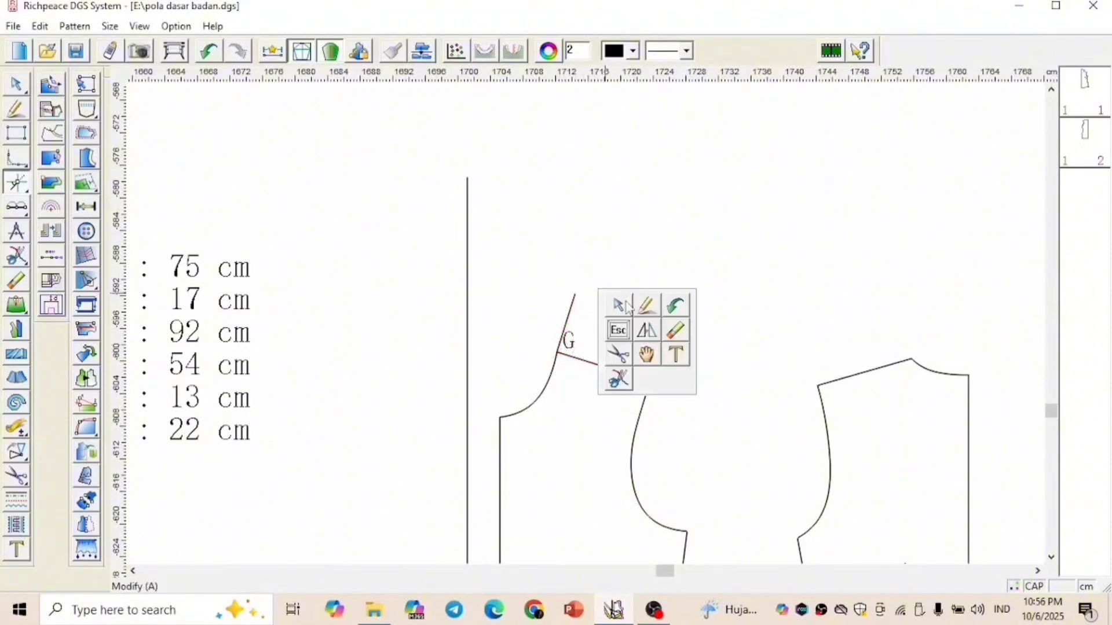
click(687, 356)
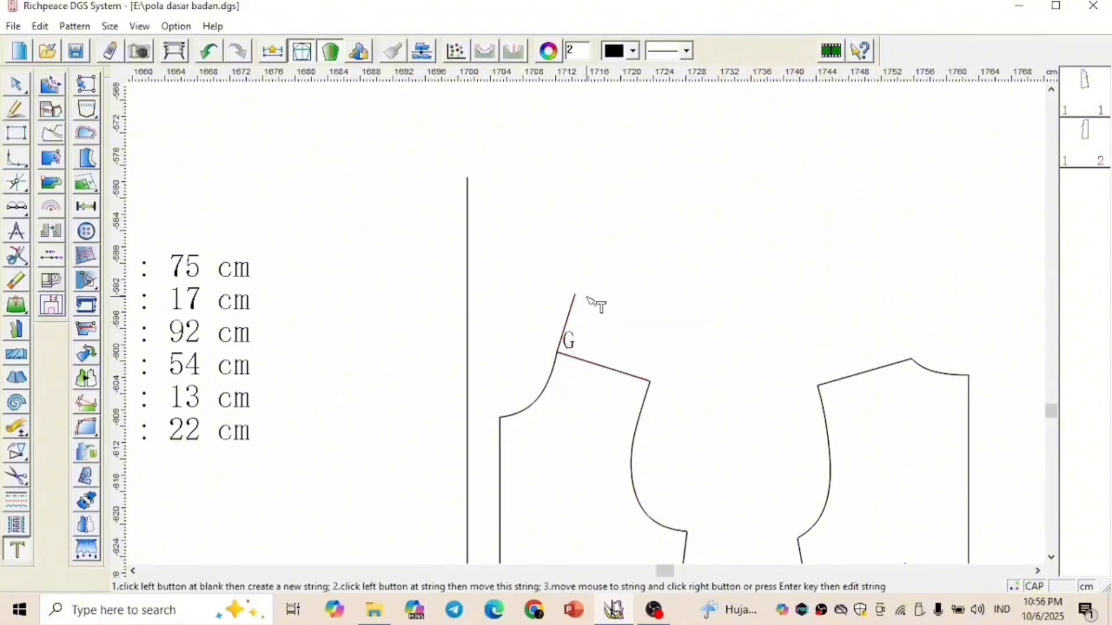
click(586, 298)
text(H)
key(Return)
right_click(651, 300)
click(676, 296)
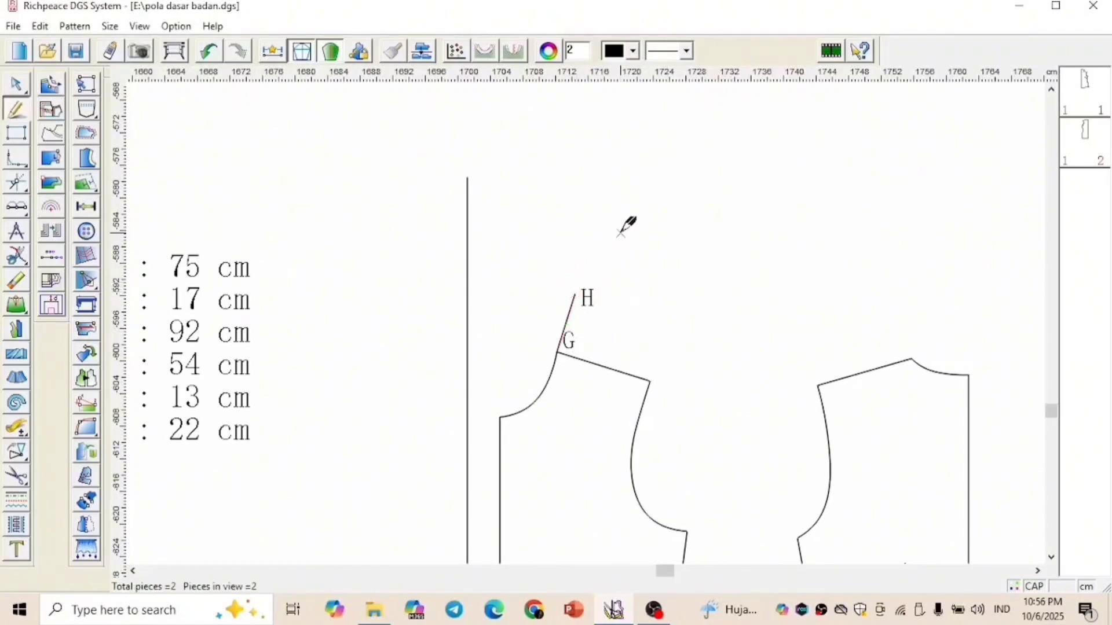
Draw a 4 cm line from H toward the centre front, at 90 degrees to line G–H with the opposite-direction angle option on
click(25, 188)
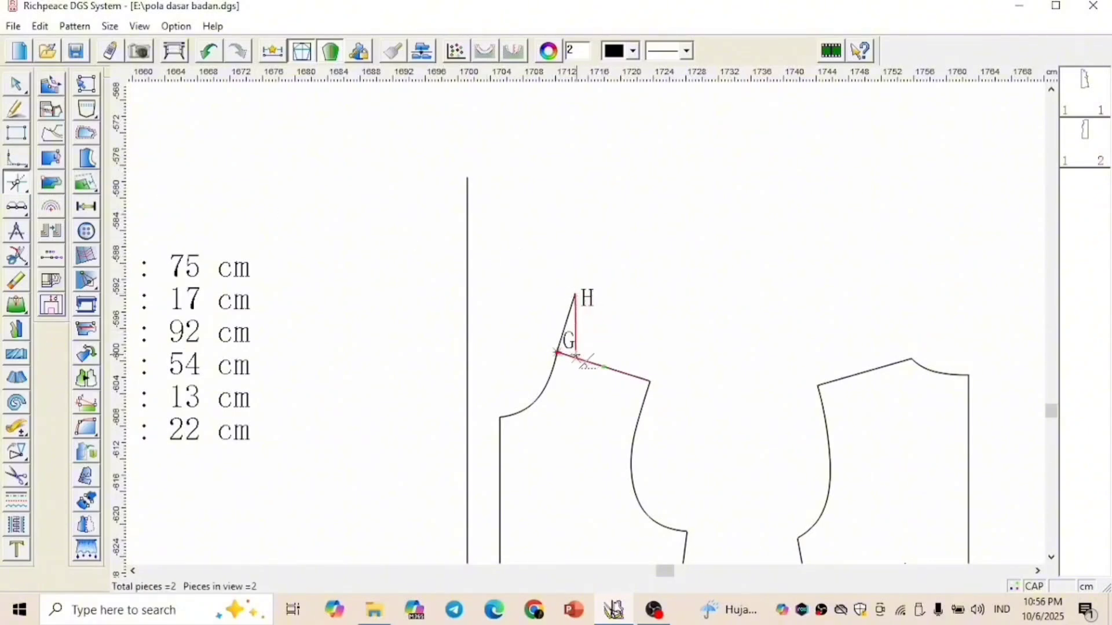
click(557, 351)
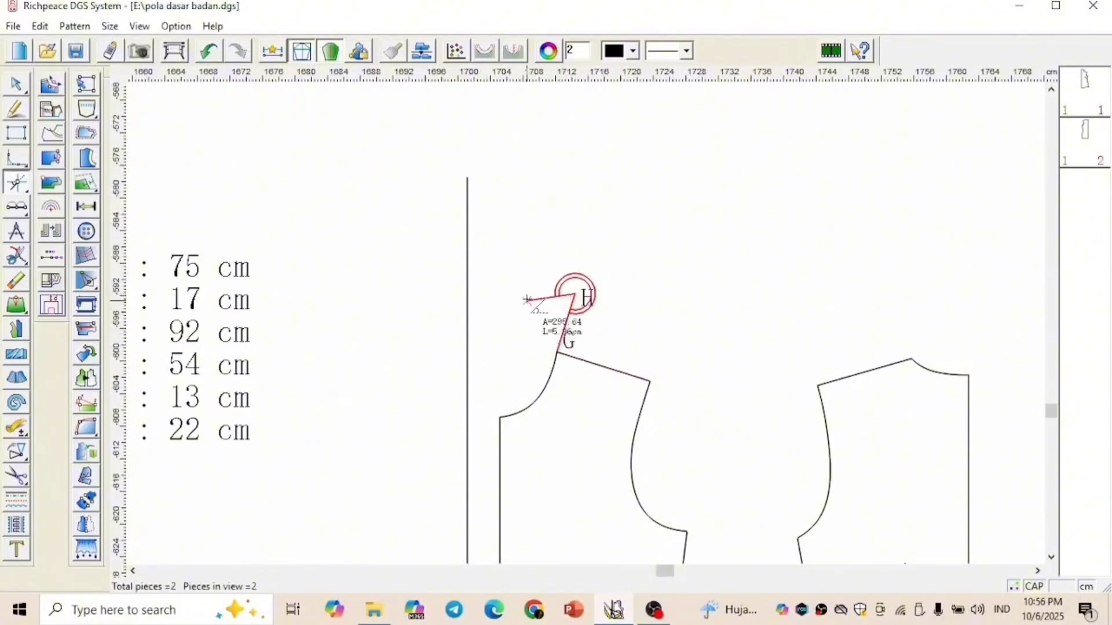
click(551, 289)
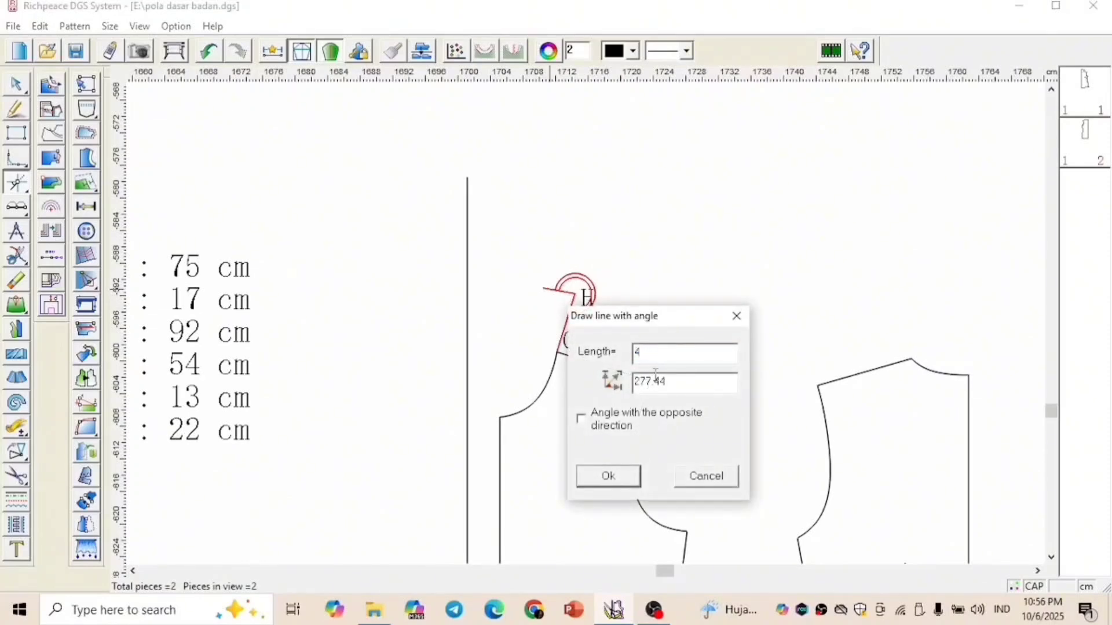
click(626, 413)
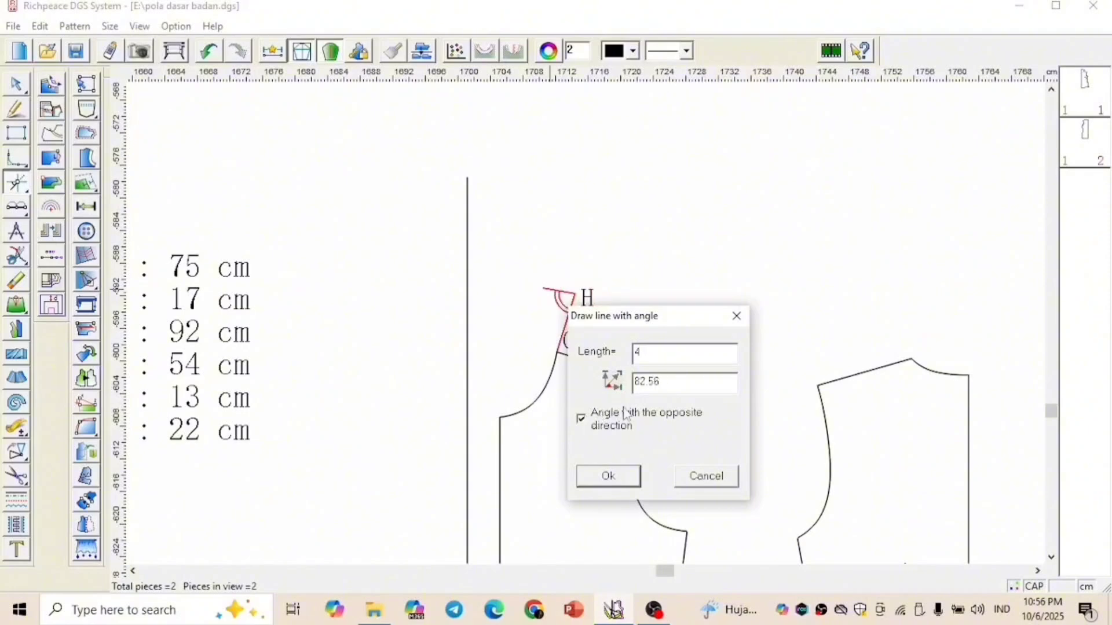
text(90)
click(608, 475)
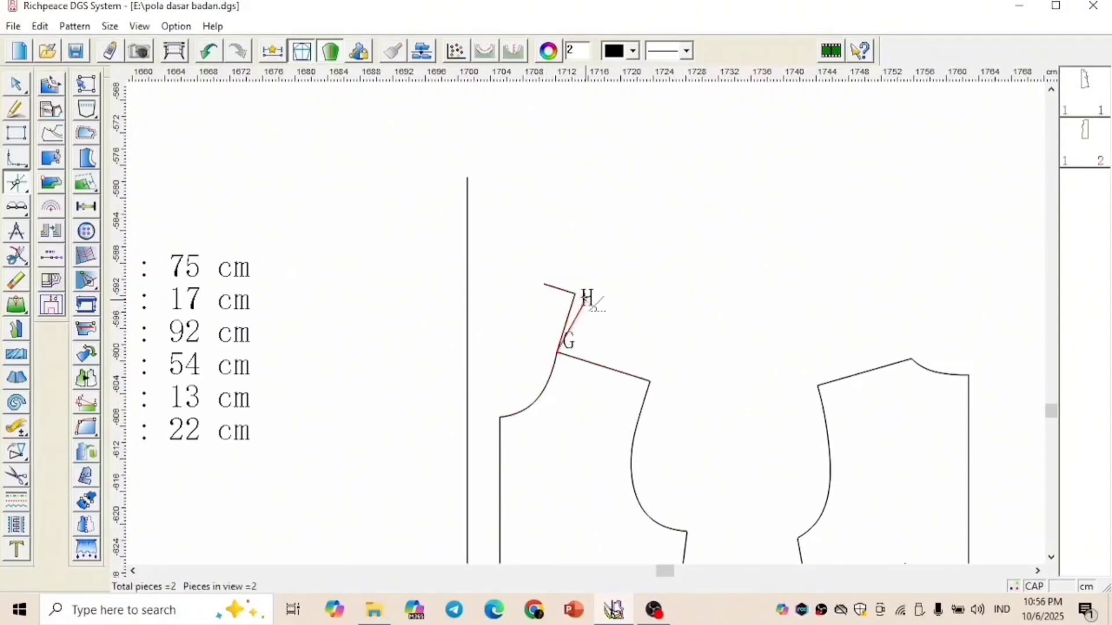
Draw a 4 cm line from G toward the centre front, at 90 degrees to line G–H with the opposite-direction angle option off
click(559, 352)
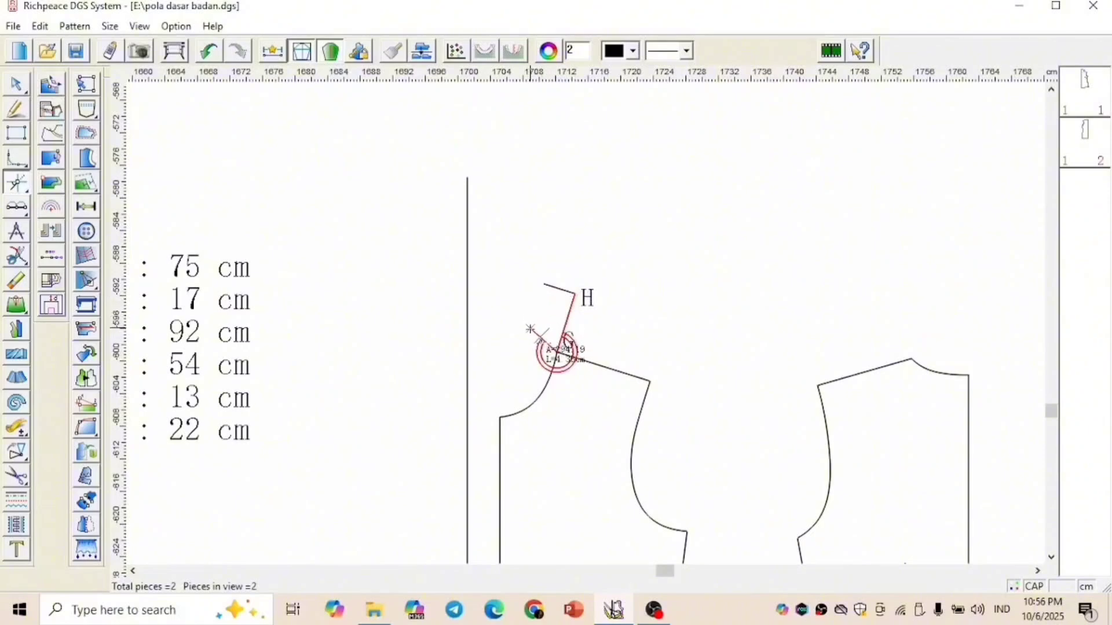
click(529, 345)
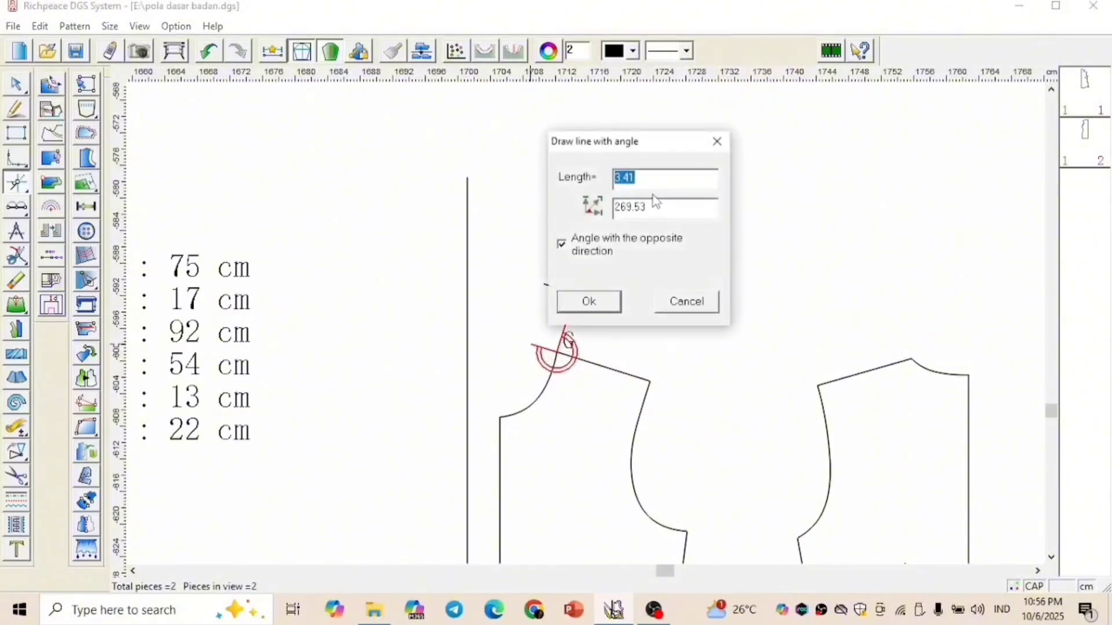
click(561, 245)
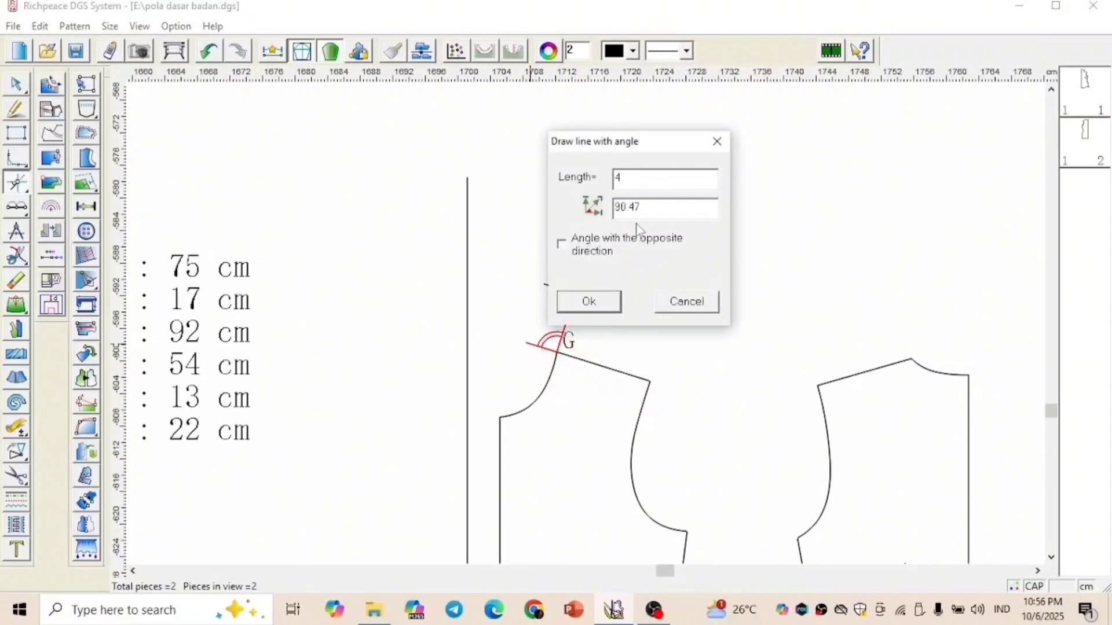
text(90)
click(600, 314)
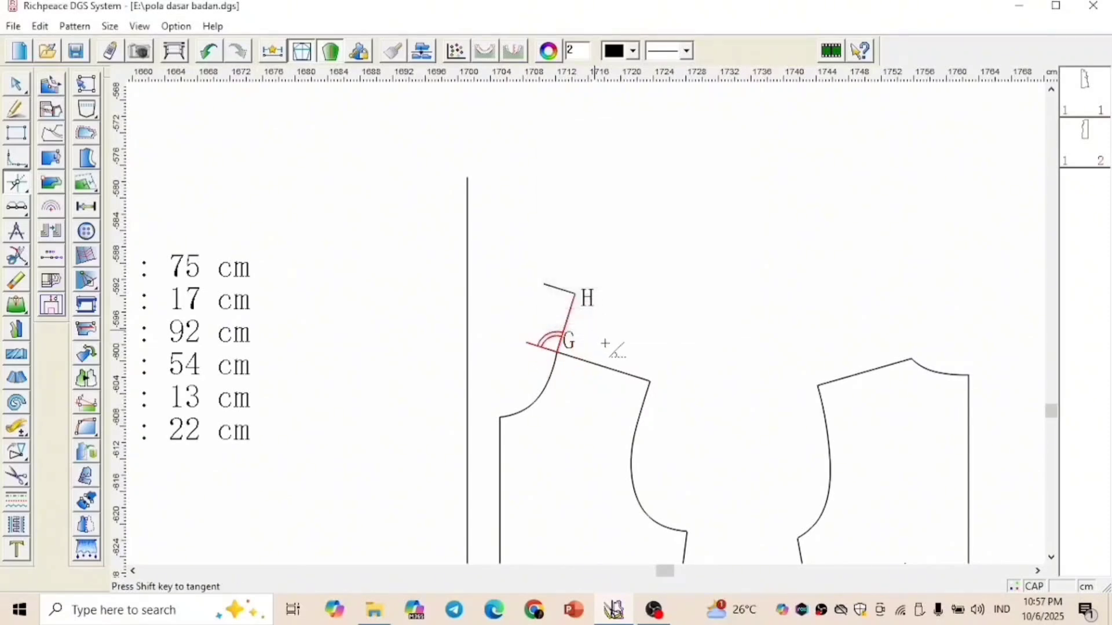
Add the text labels H1 and G1 at the free ends of the short lines from H and G
right_click(632, 249)
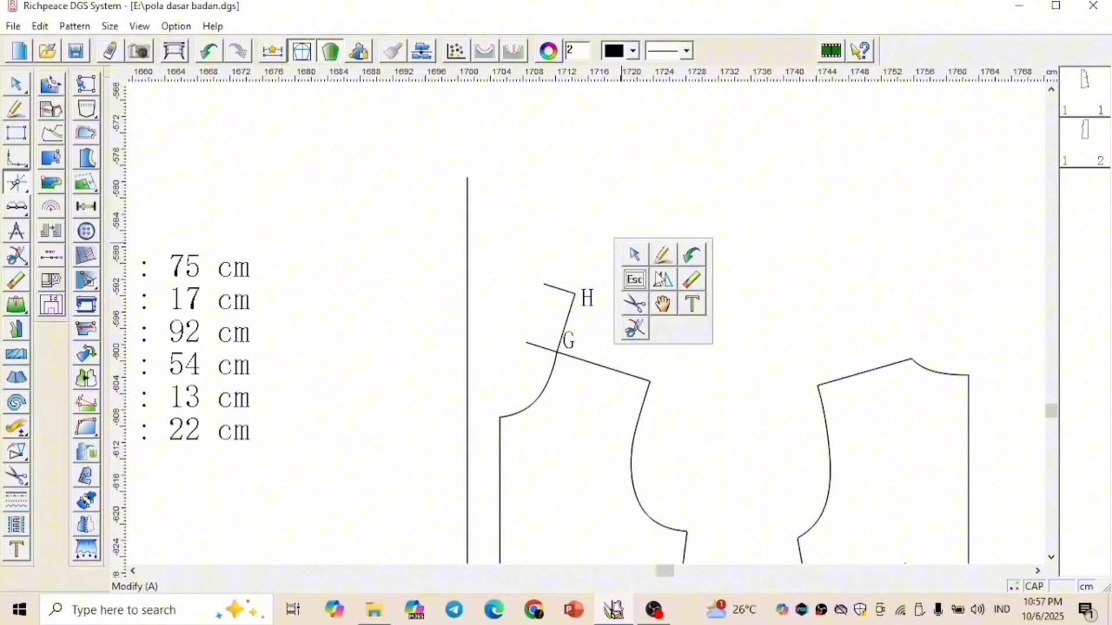
click(690, 303)
click(551, 273)
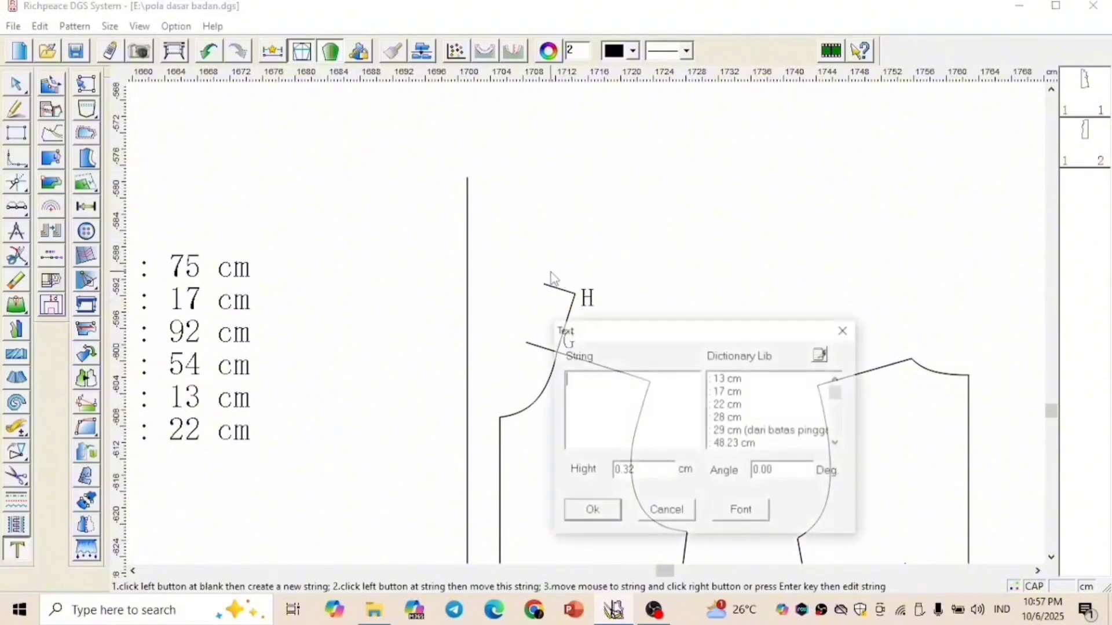
text(H1)
key(Return)
click(606, 342)
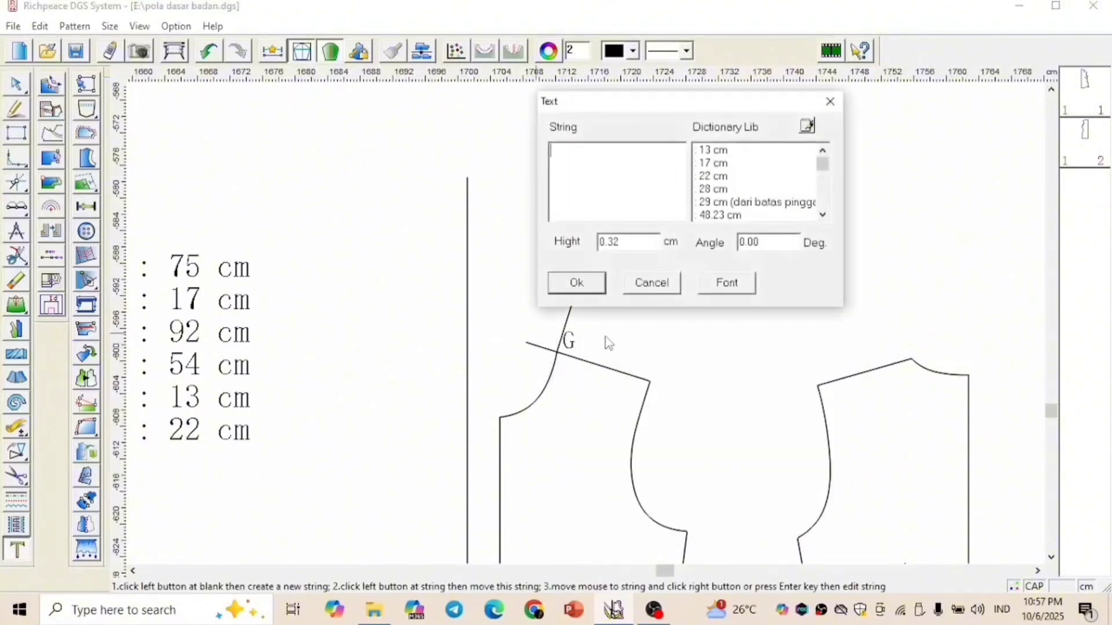
text(G1)
key(Return)
Draw a curve from the centre front line, 11 cm below the neck point, through G1 up to H1
right_click(695, 300)
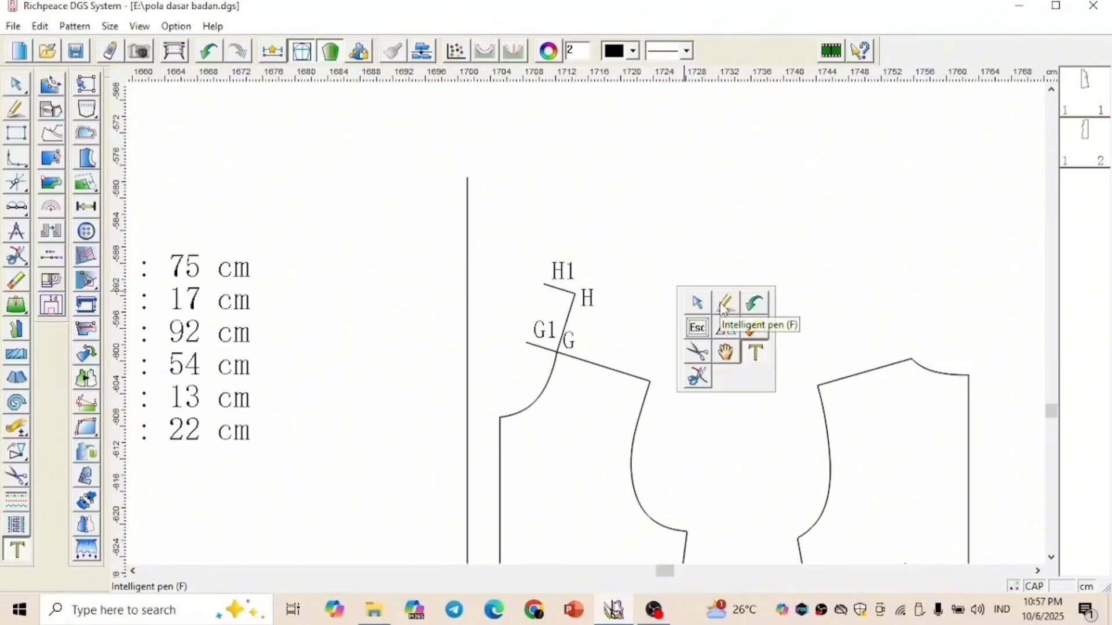
click(723, 310)
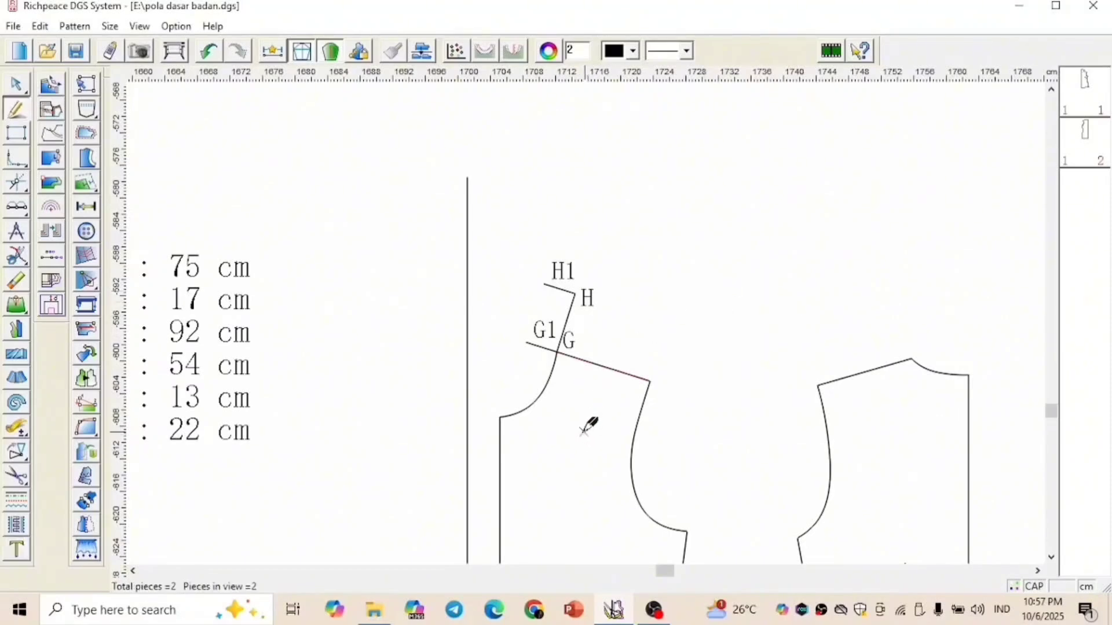
scroll(591, 303, down, 1)
scroll(575, 303, up, 1)
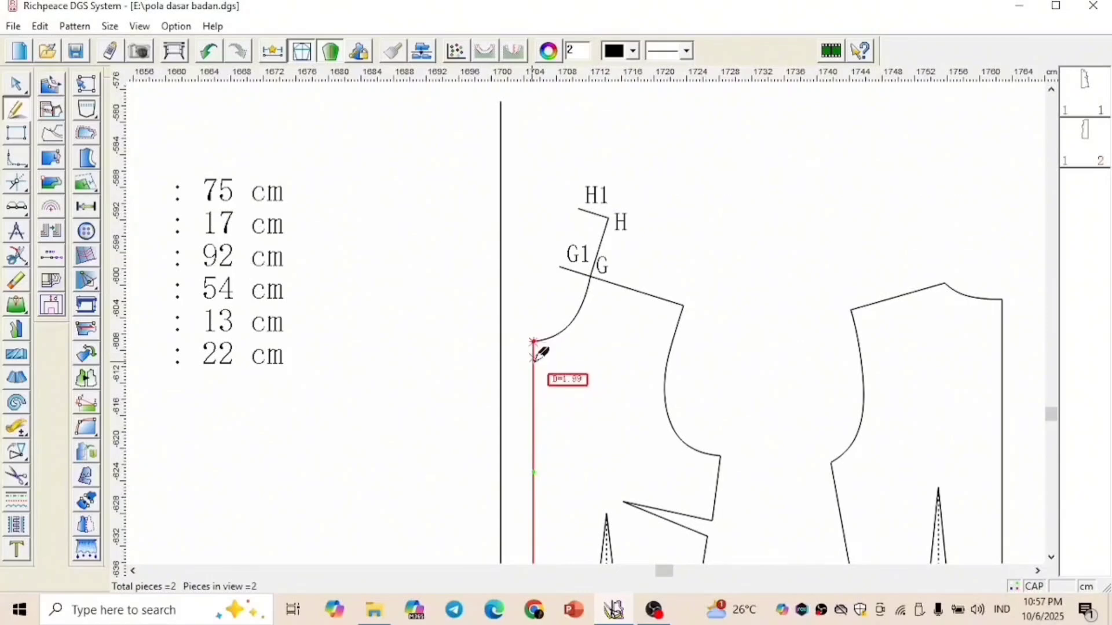
scroll(540, 349, up, 2)
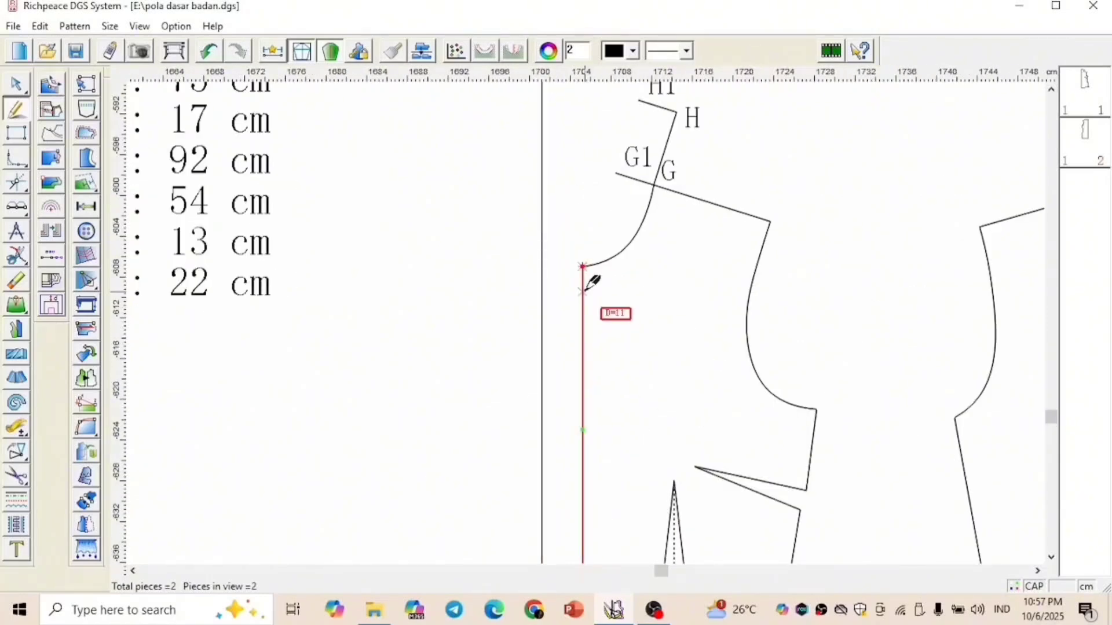
key(Return)
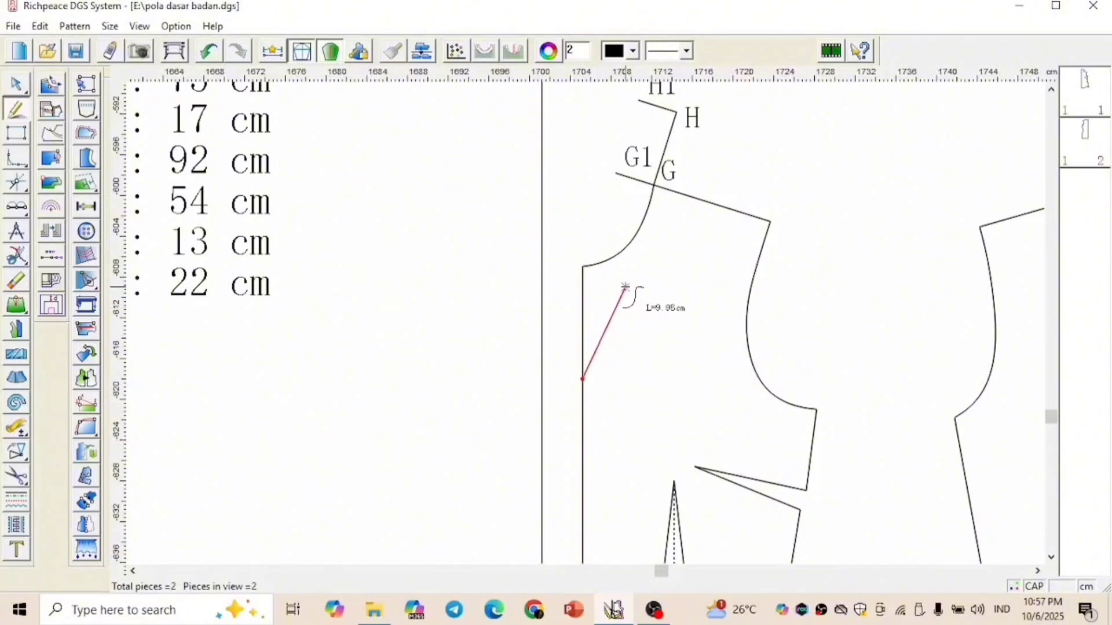
scroll(617, 176, down, 1)
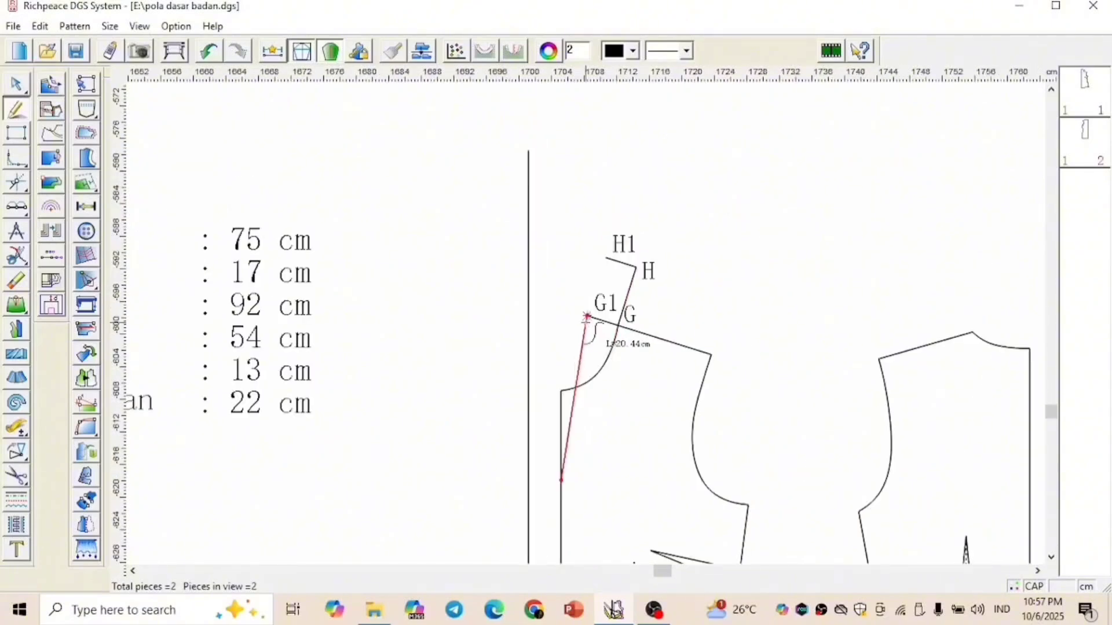
click(586, 316)
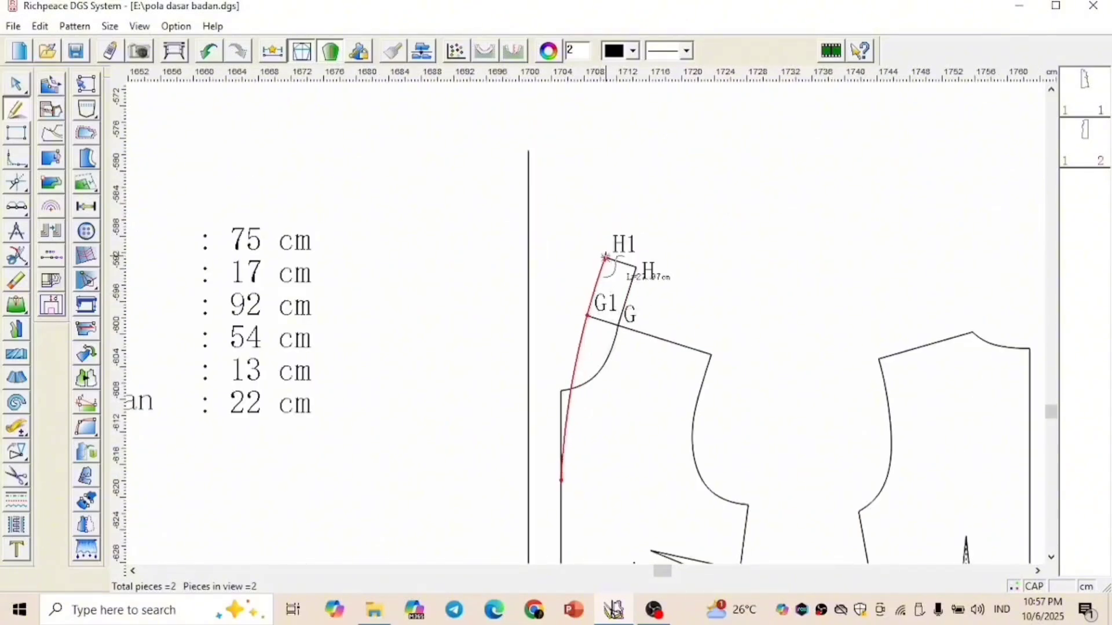
click(605, 257)
right_click(664, 215)
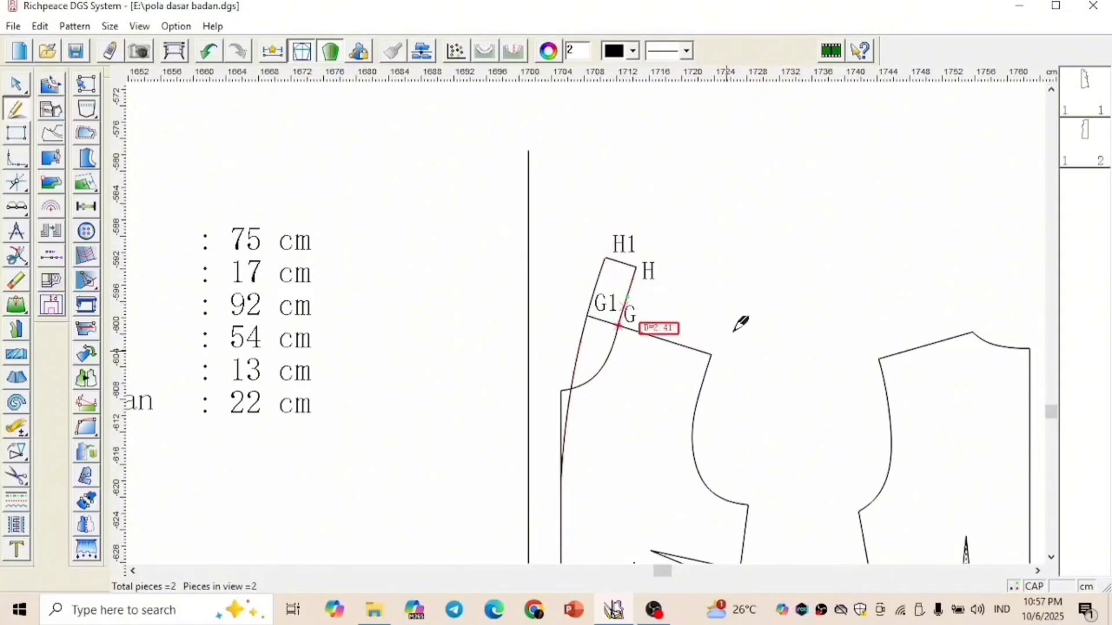
Add the text label I at the curve's lower end on the centre front line
right_click(641, 404)
click(708, 469)
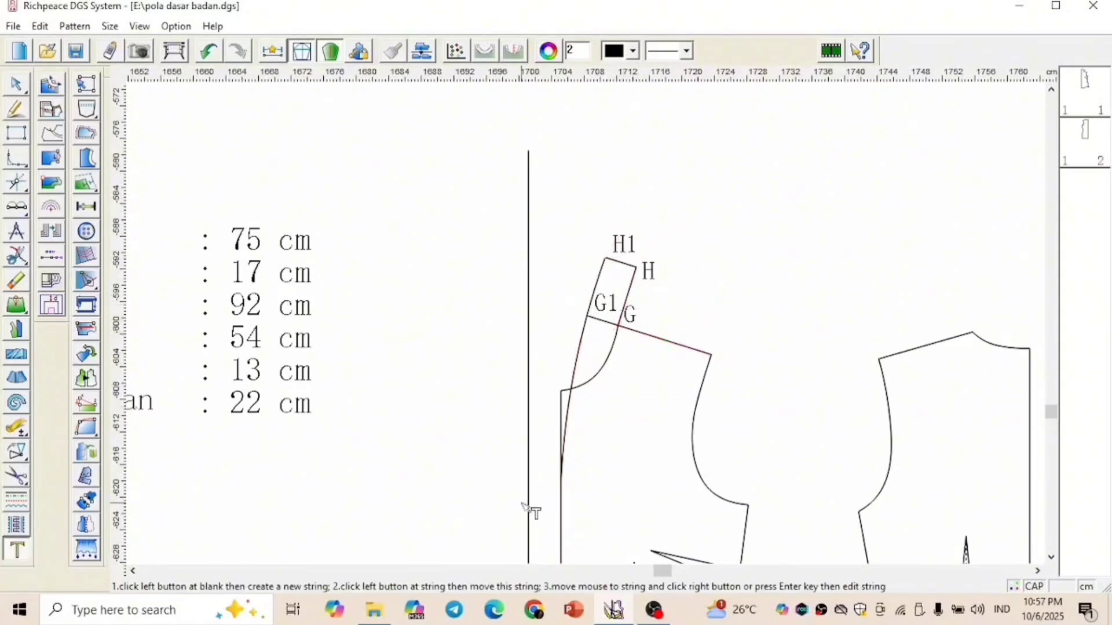
click(656, 454)
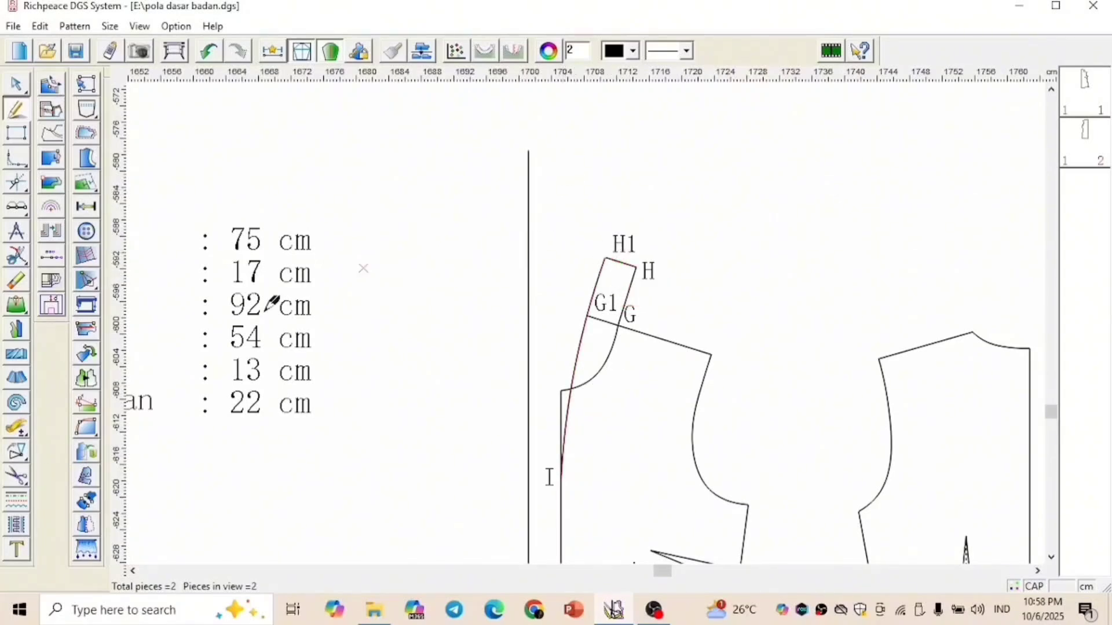
Measure the length of the collar curve from I to H1
click(16, 430)
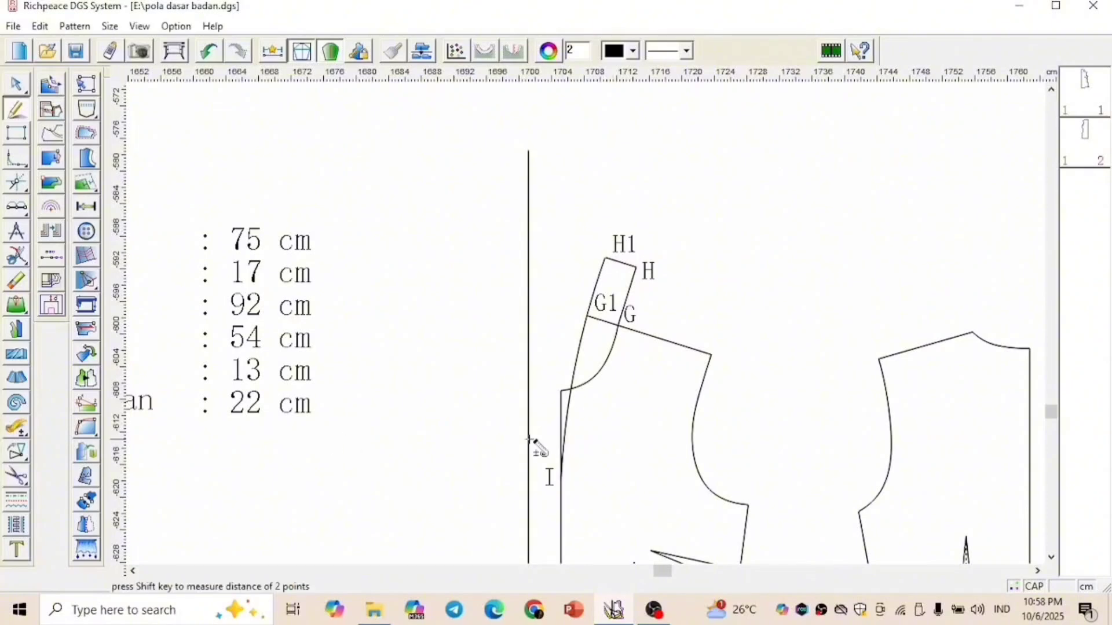
click(576, 360)
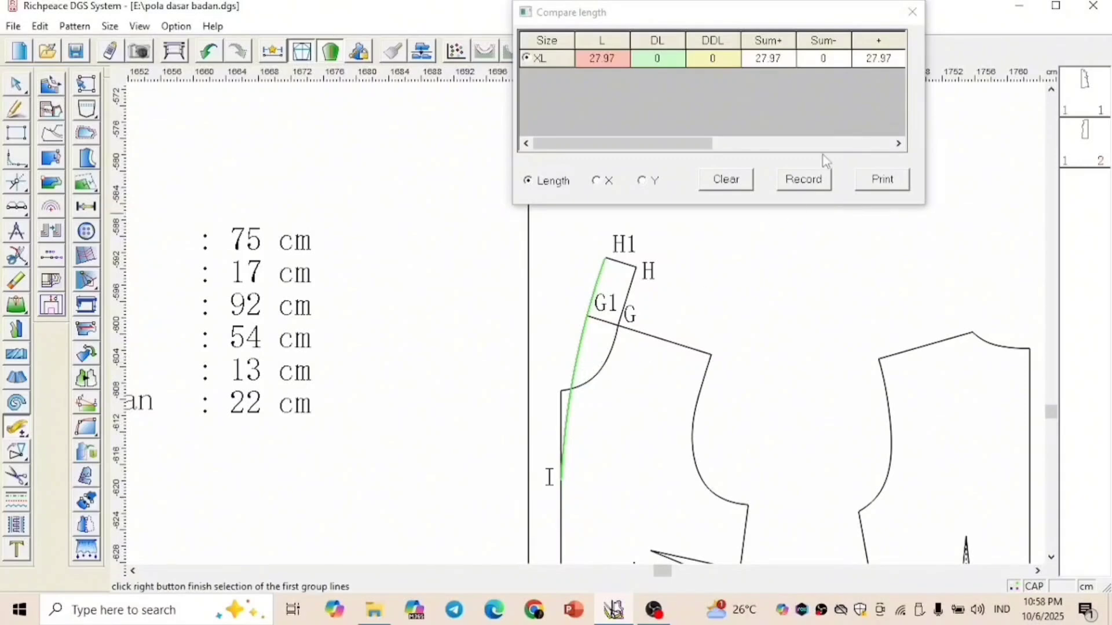
click(912, 12)
Draw a 27.97 cm vertical line upward from I along the centre front
right_click(739, 273)
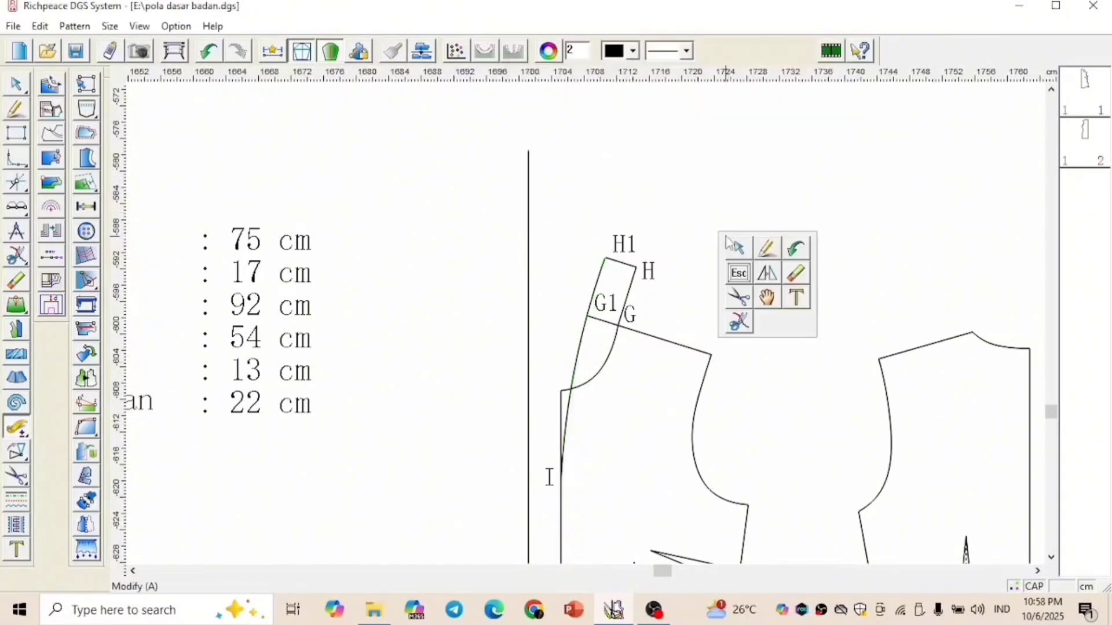
click(767, 253)
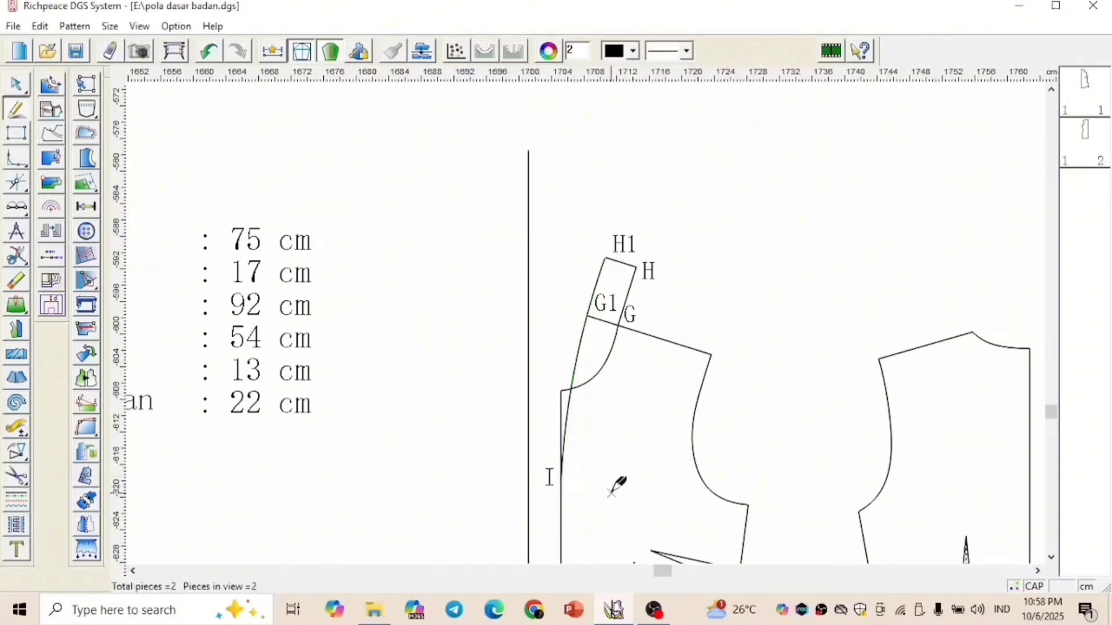
click(561, 480)
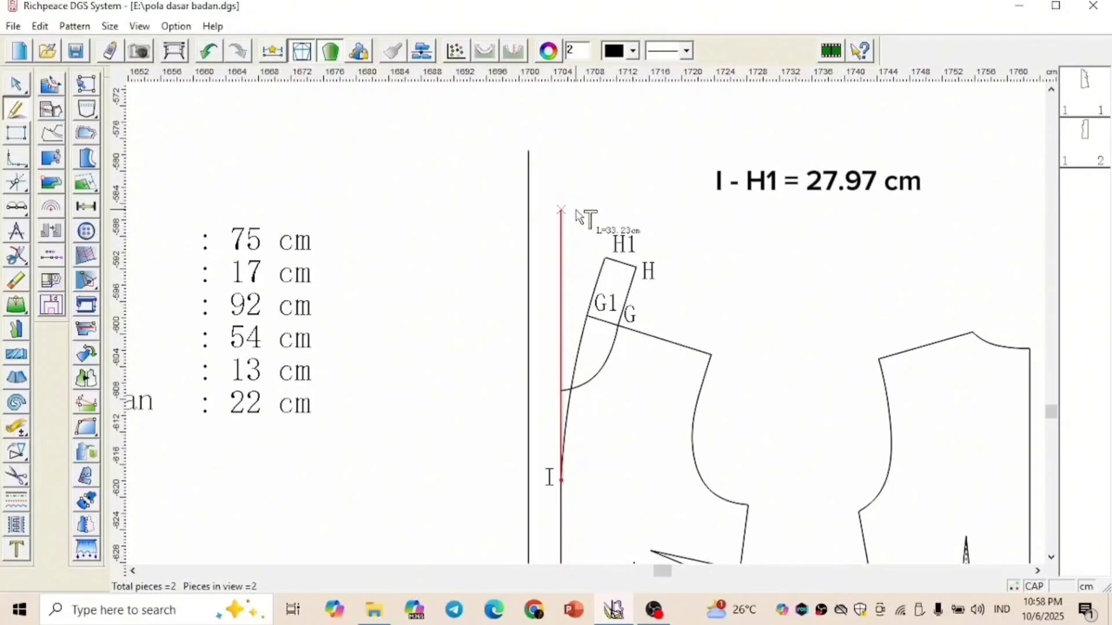
text(27.97)
key(Return)
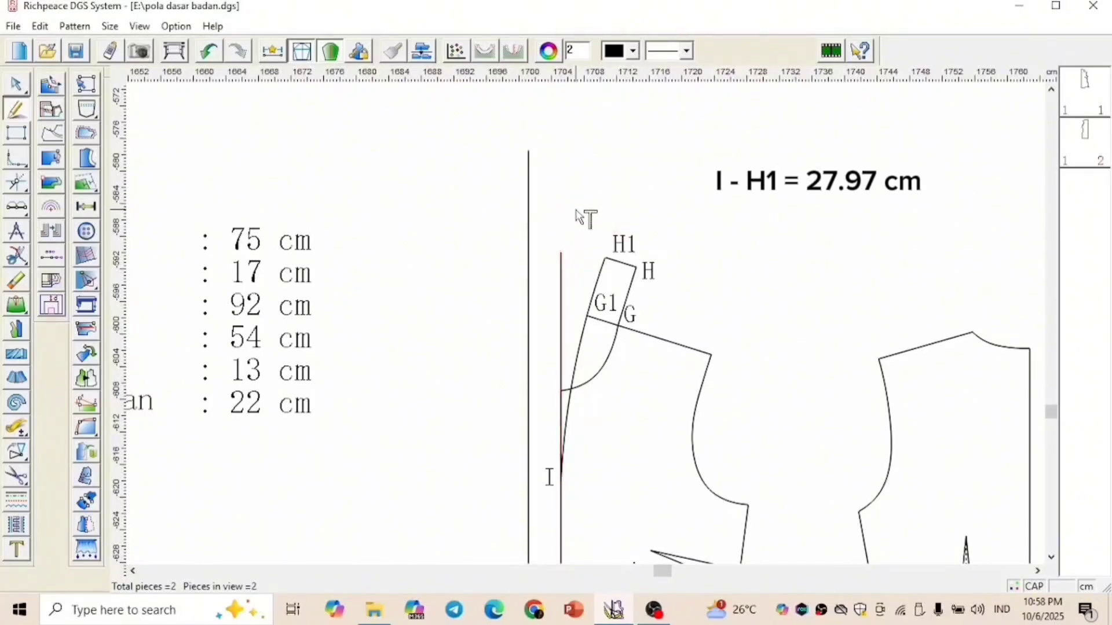
Draw a 4 cm horizontal line from the vertical line's upper end to the outer overlap line, and trim the overlap line to that corner
click(561, 253)
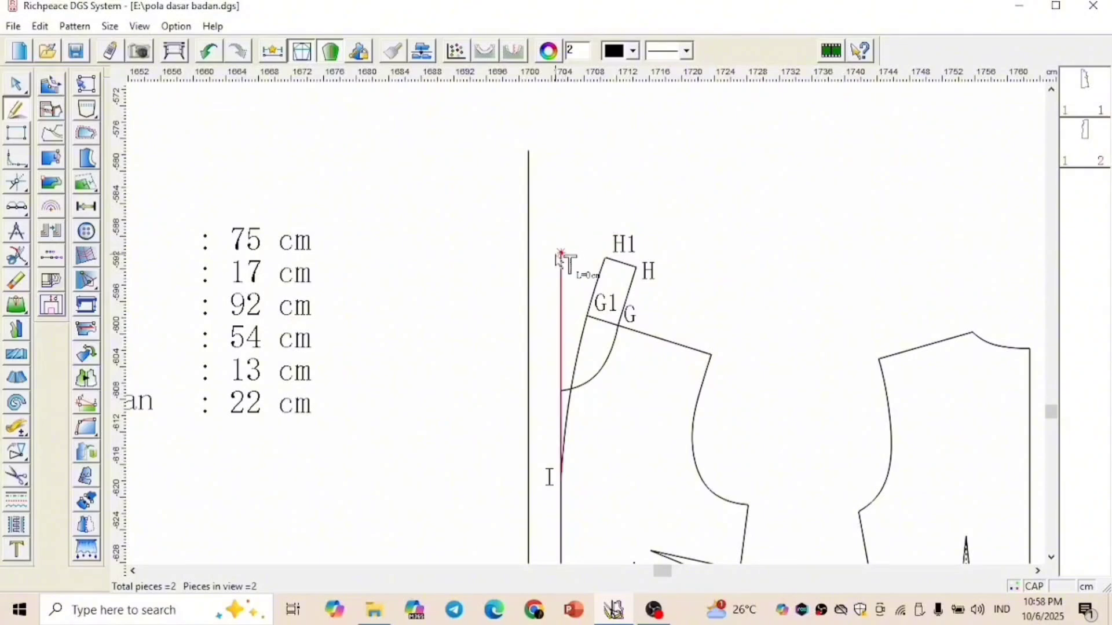
click(513, 256)
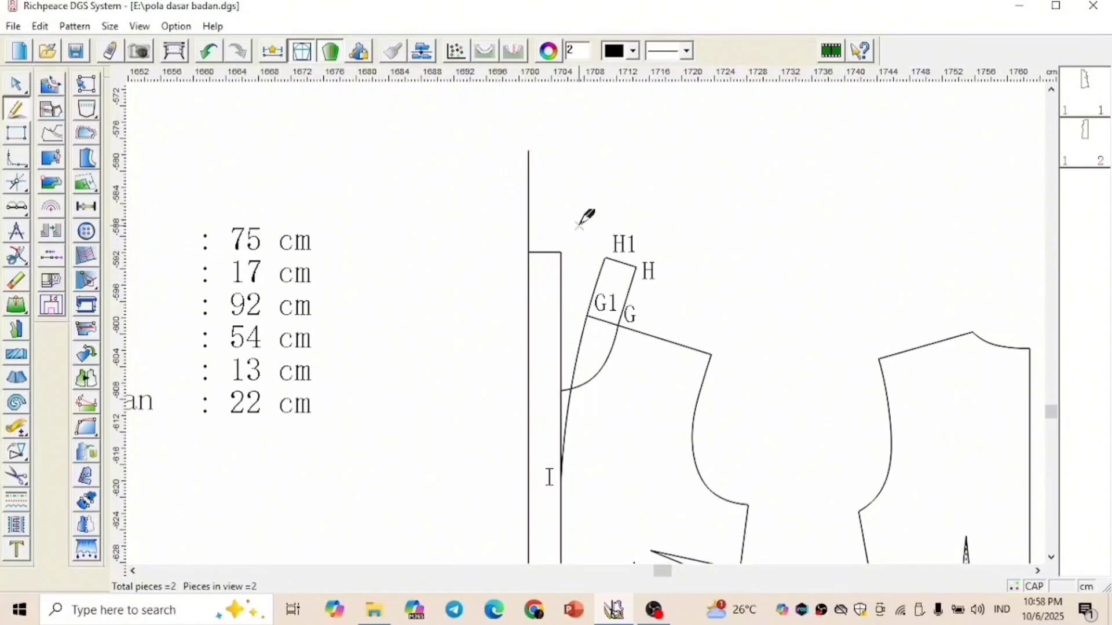
key(v)
click(544, 253)
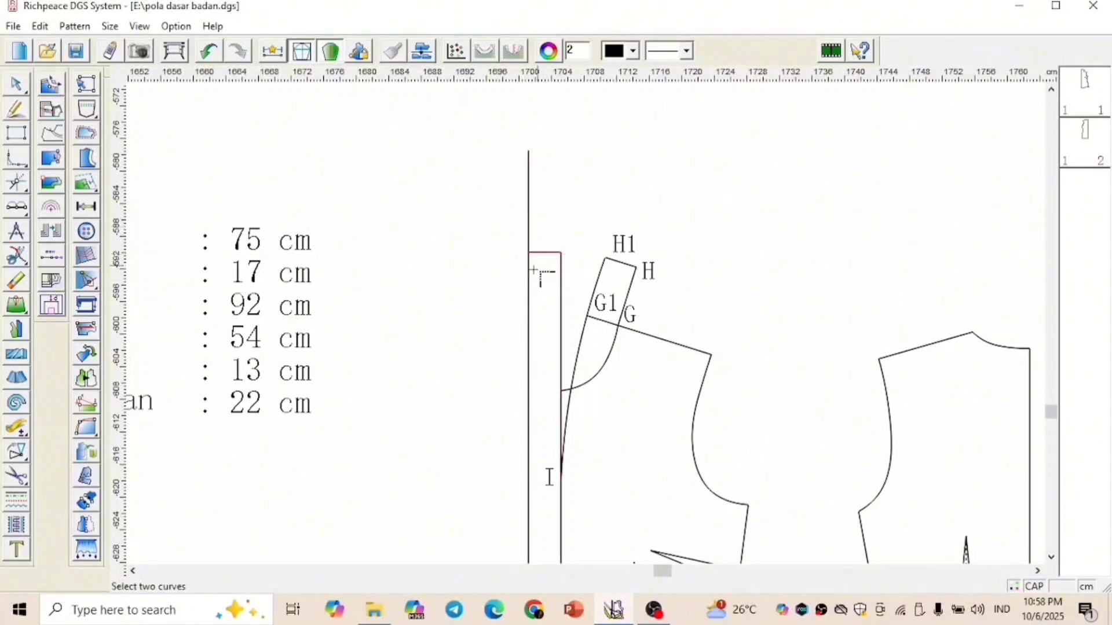
click(531, 274)
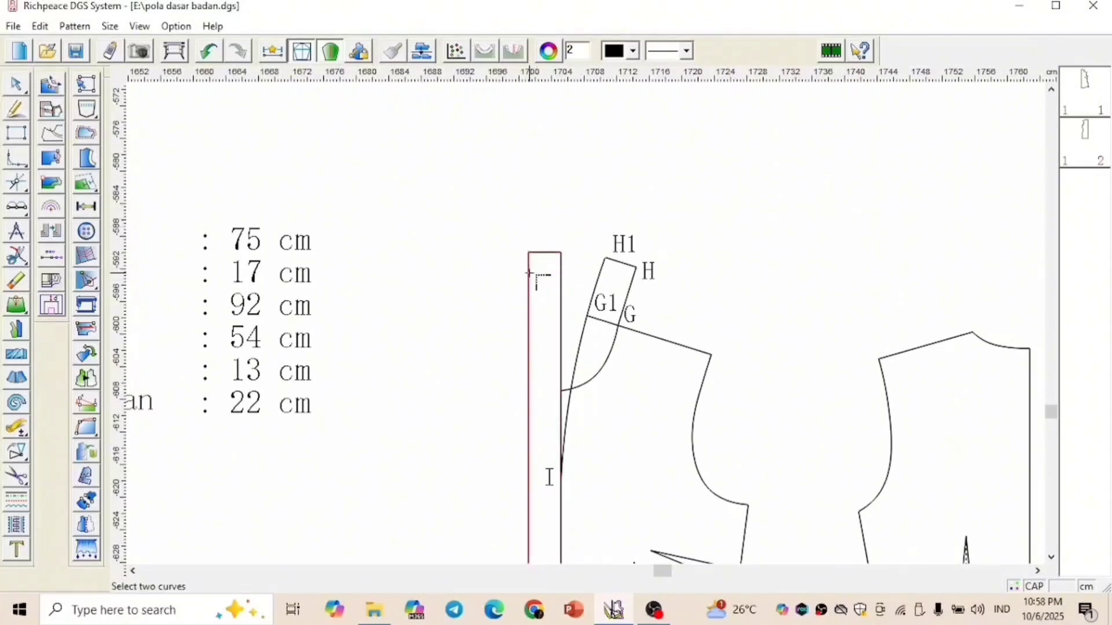
Add the text label J above the upper end of the centre front line
right_click(631, 163)
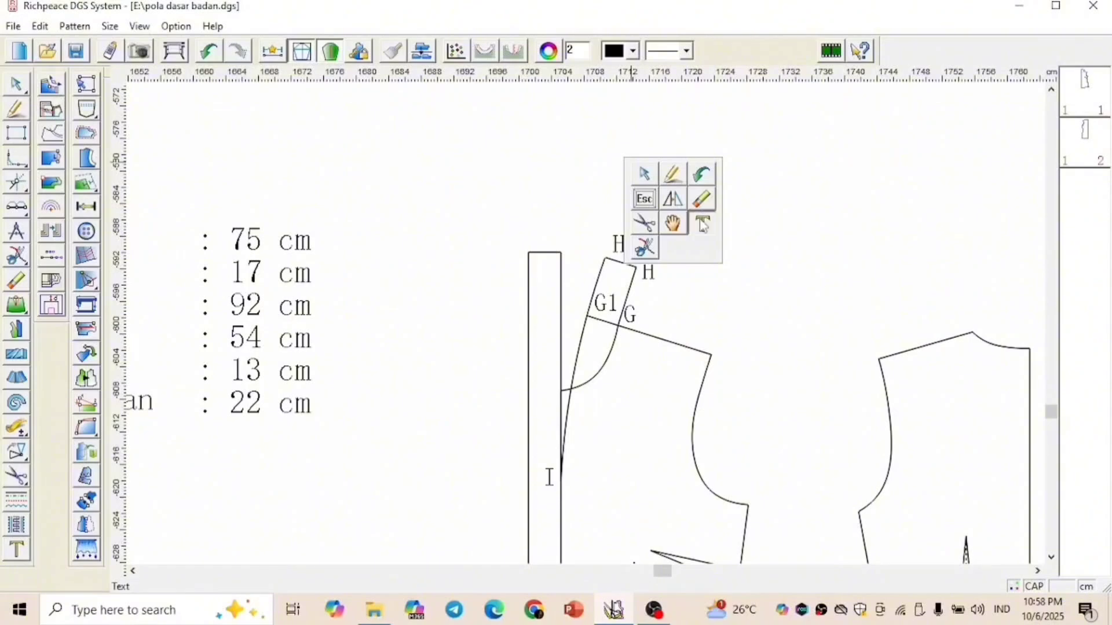
click(704, 224)
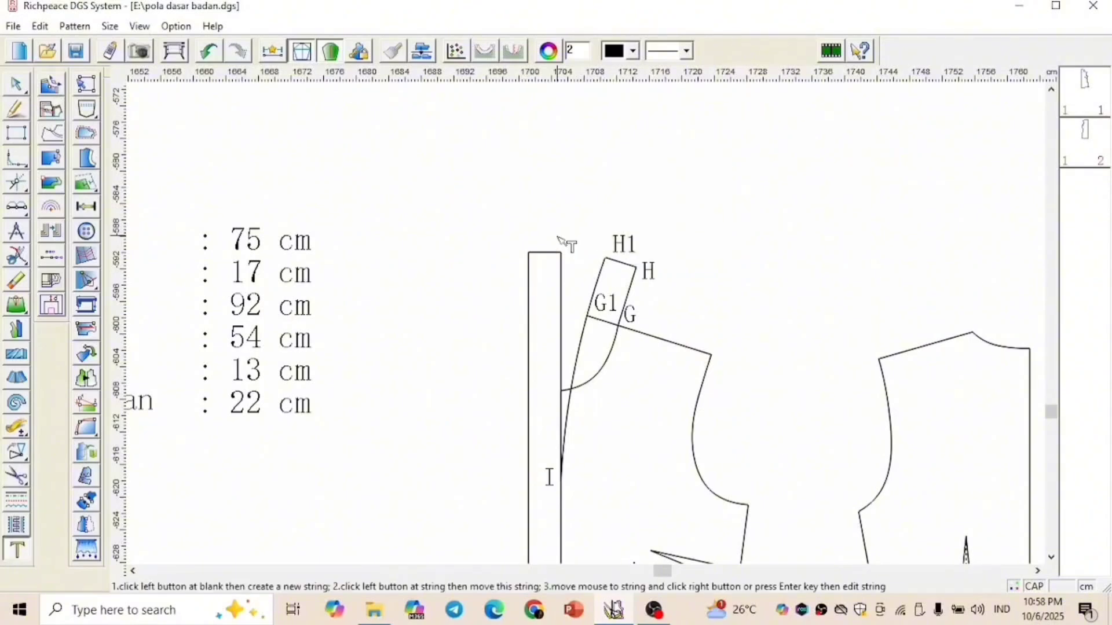
click(559, 238)
text(J)
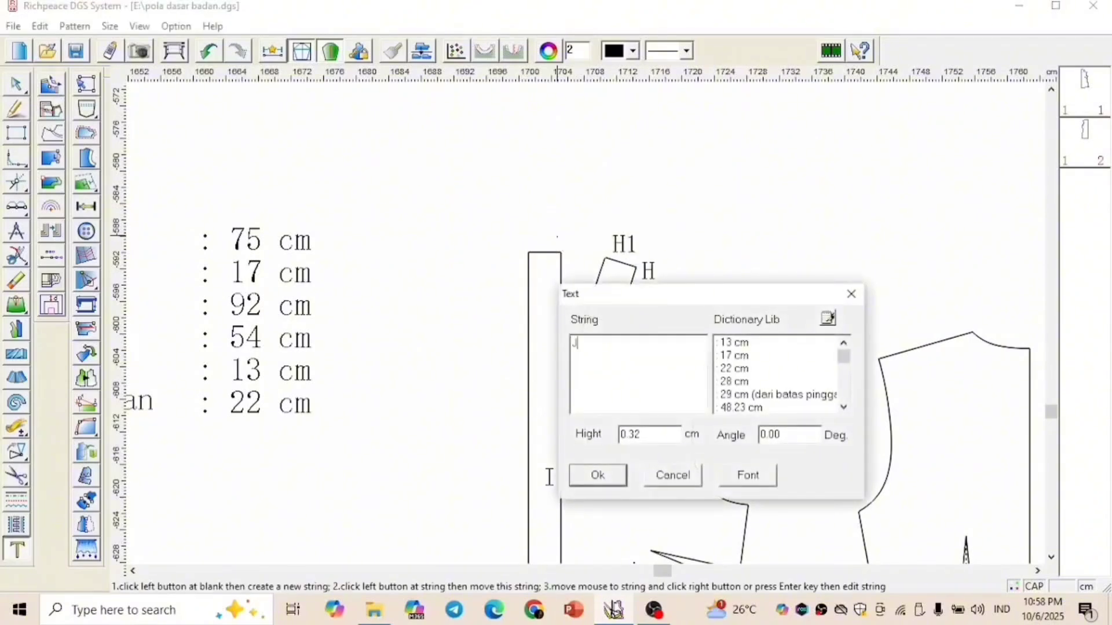
key(Tab)
key(Return)
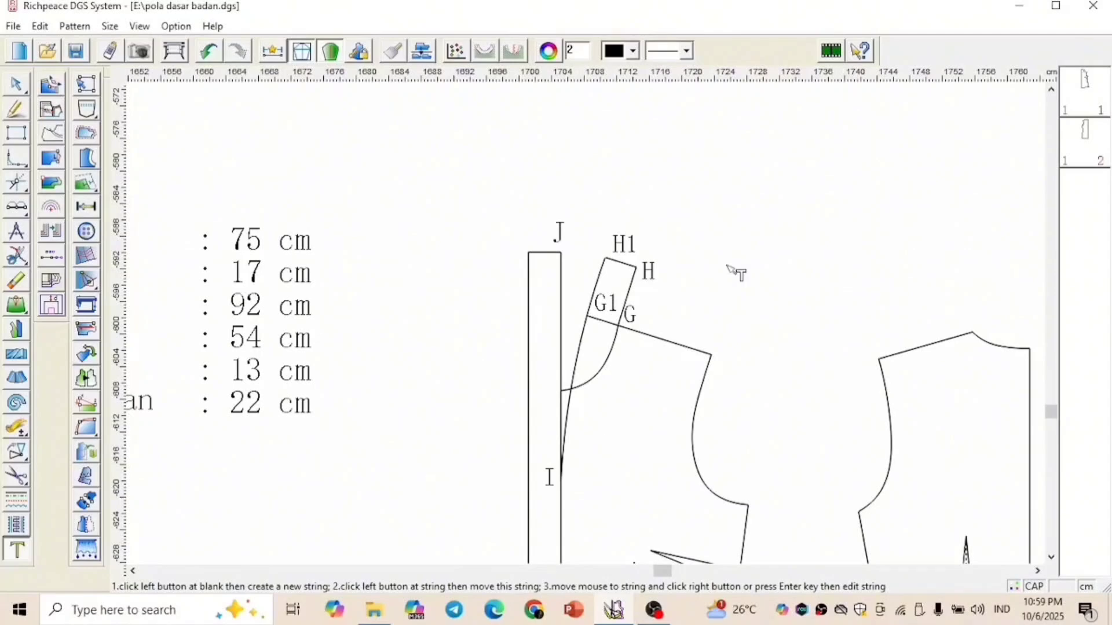
Mirror a copy of the front overlap strip, including its upper and lower edges, across the strip's outer vertical line
scroll(637, 423, down, 3)
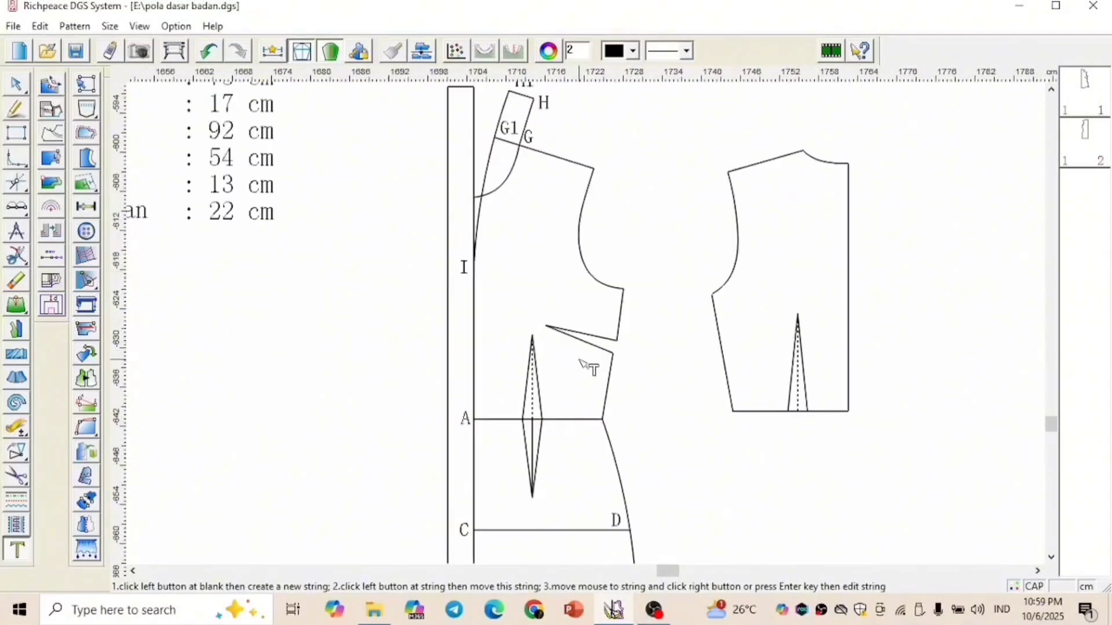
scroll(588, 327, down, 1)
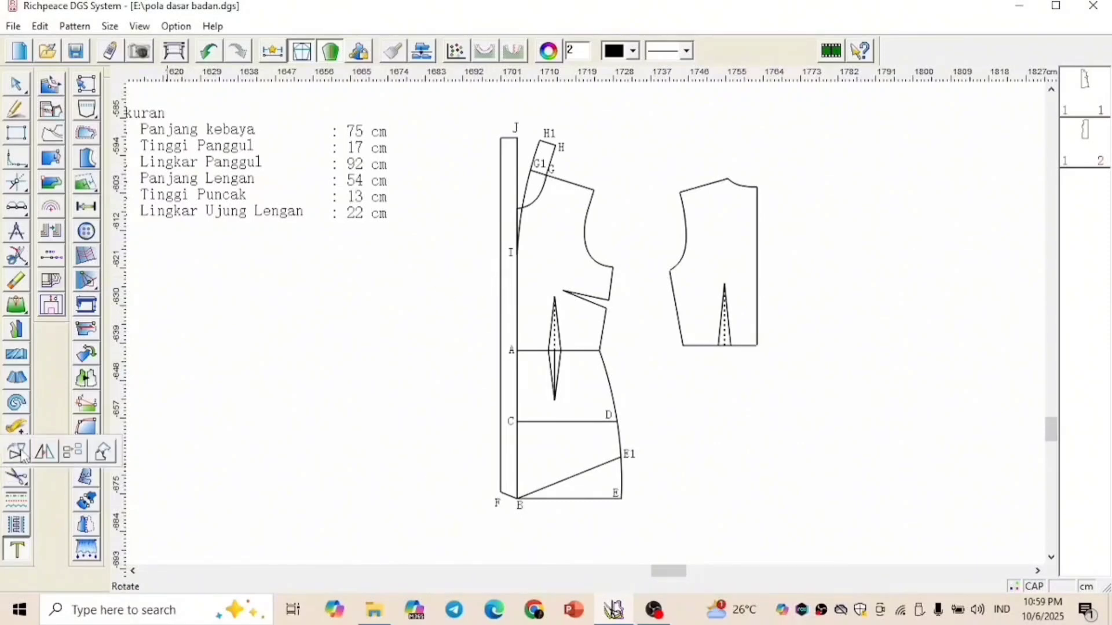
click(19, 454)
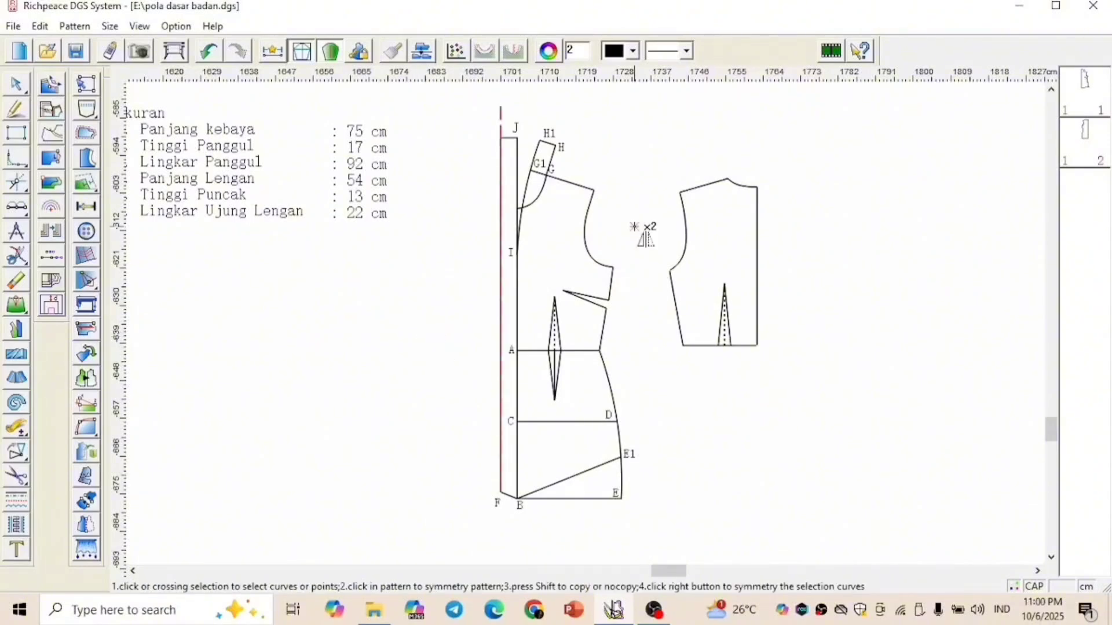
click(516, 308)
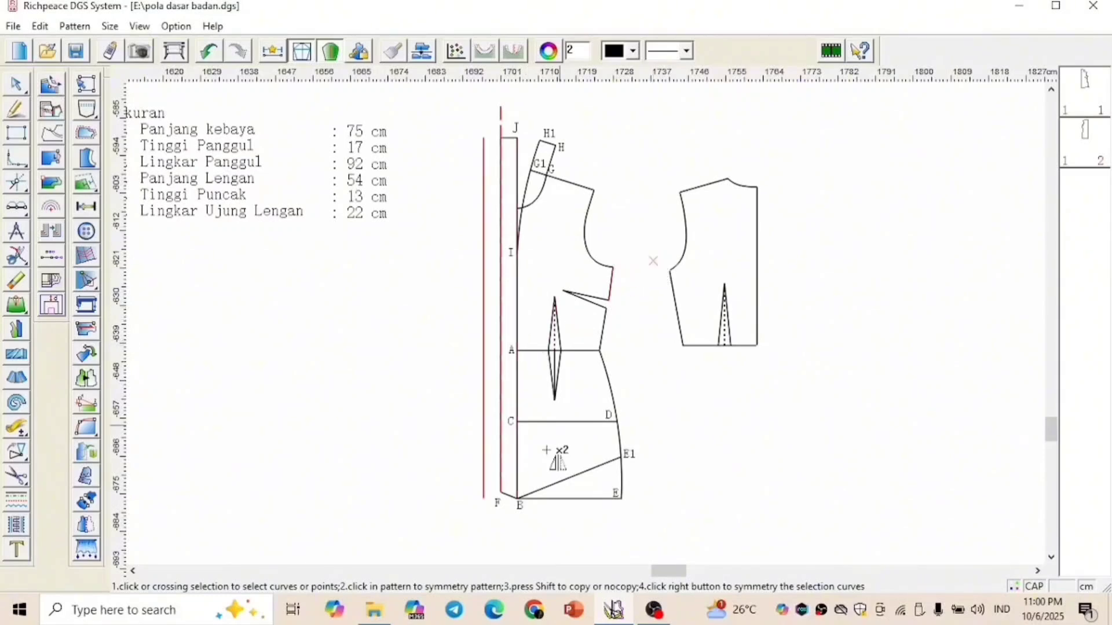
click(519, 498)
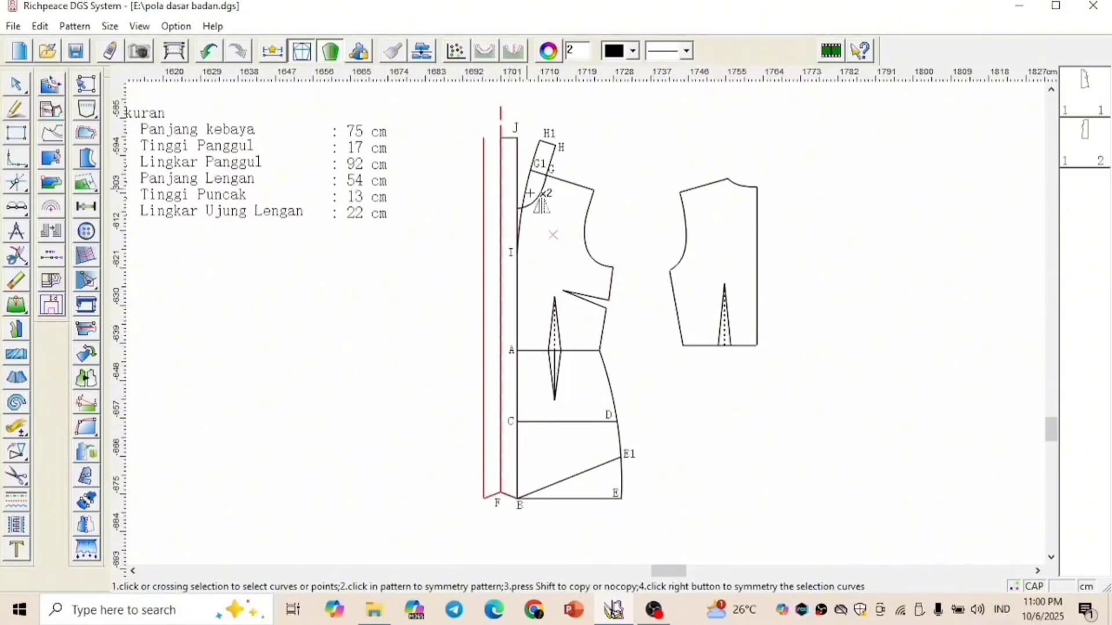
click(520, 140)
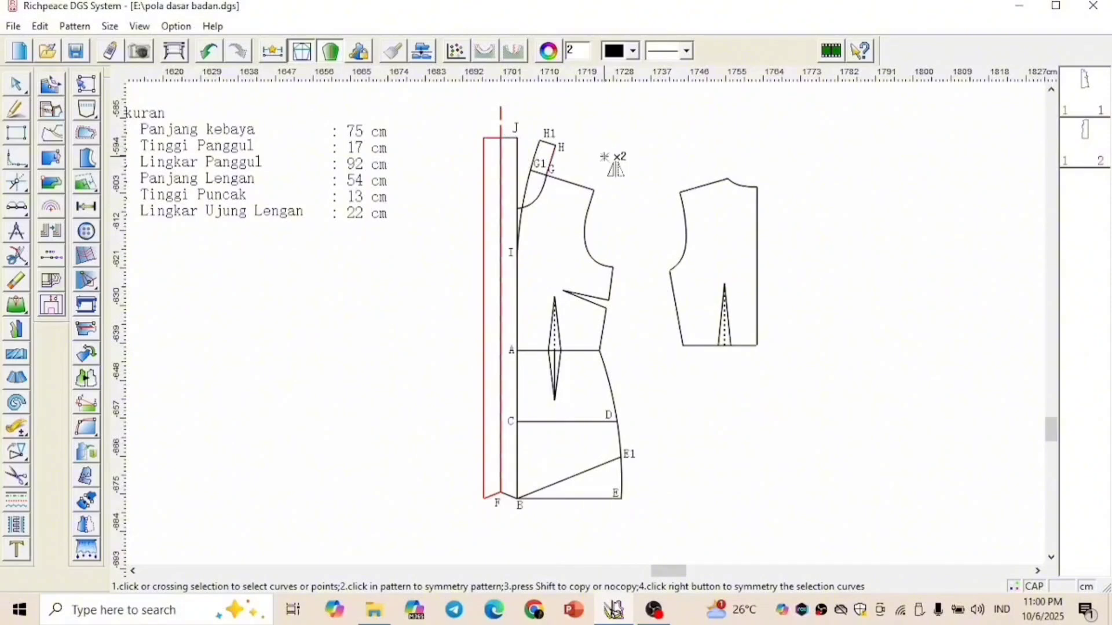
right_click(633, 187)
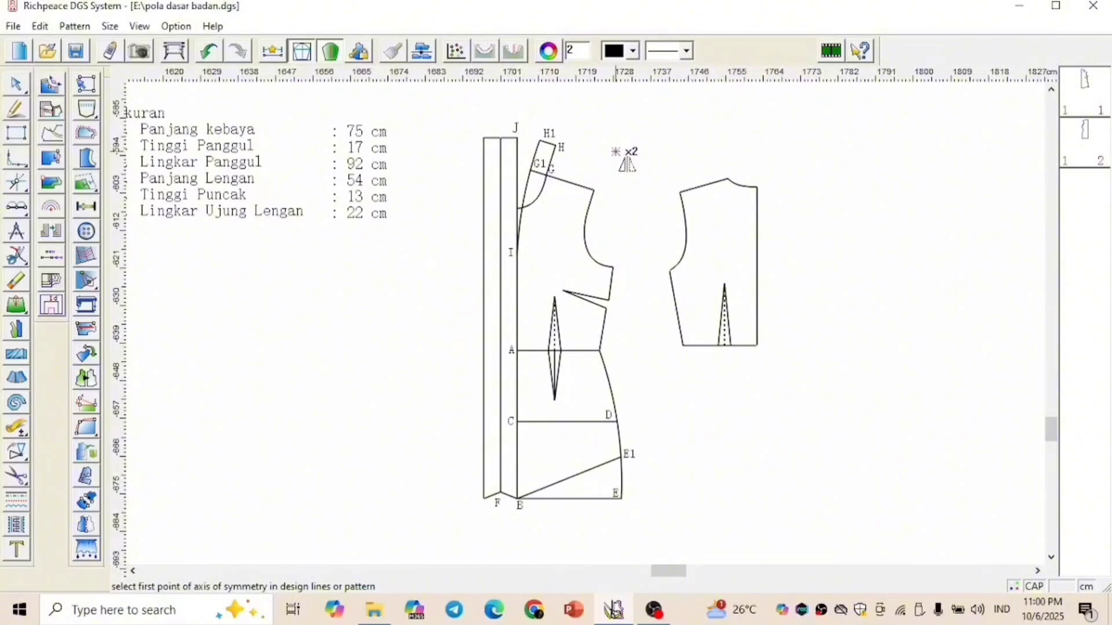
Set the front pattern's outline to red and its construction lines to dashed with the curve colour and type tool
click(17, 503)
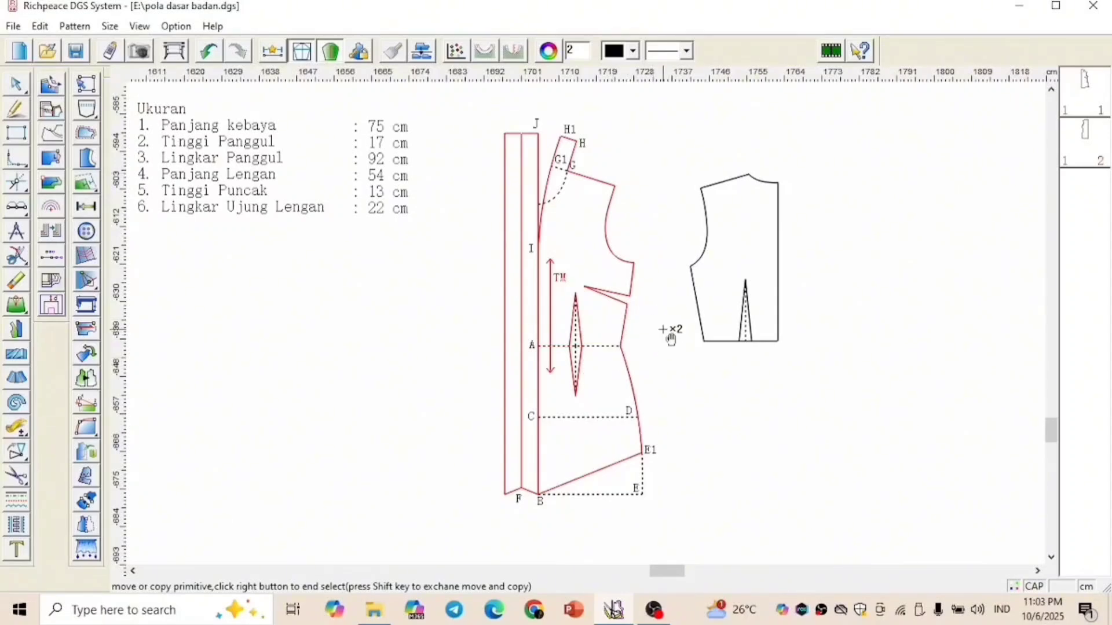
Draw a 25.5 cm vertical line downward from the back bodice's waist point to extend the centre back line
right_click(636, 152)
click(669, 164)
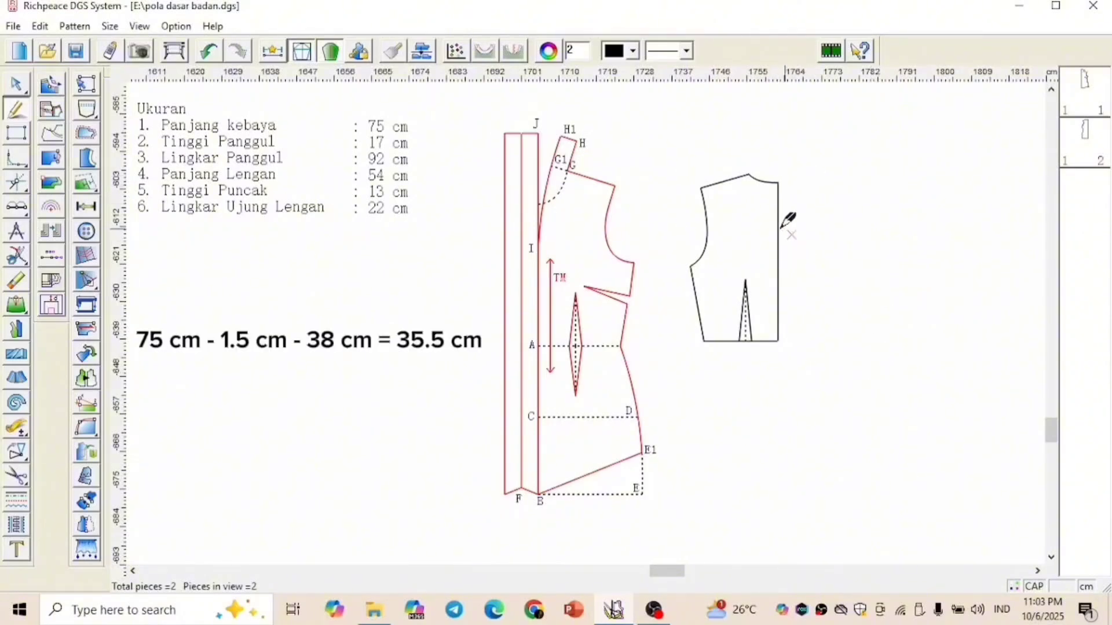
click(778, 262)
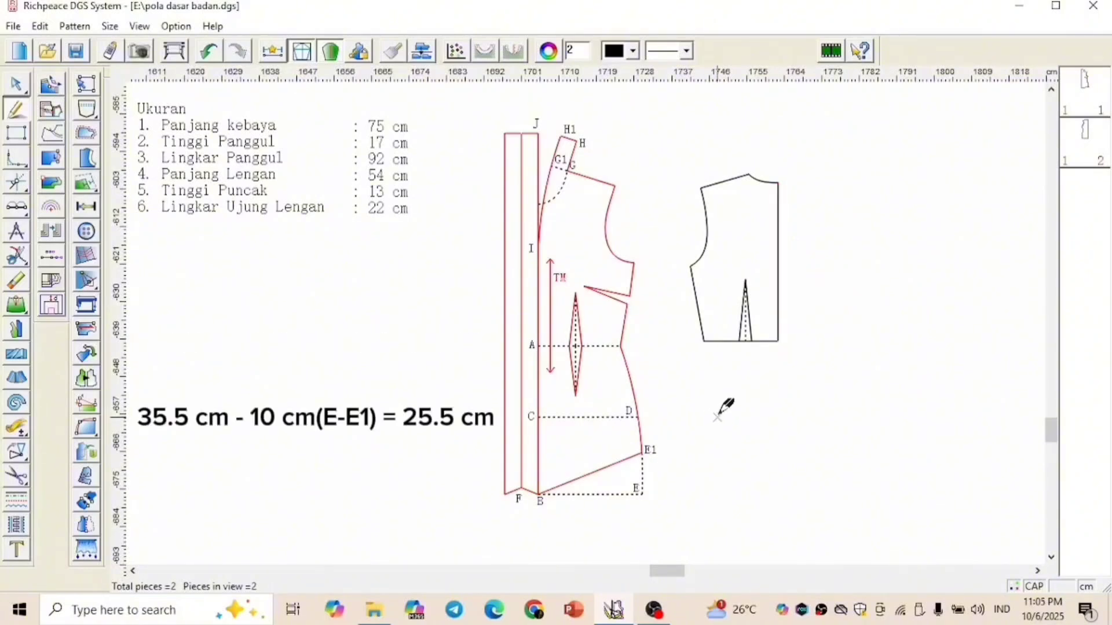
click(641, 495)
click(777, 343)
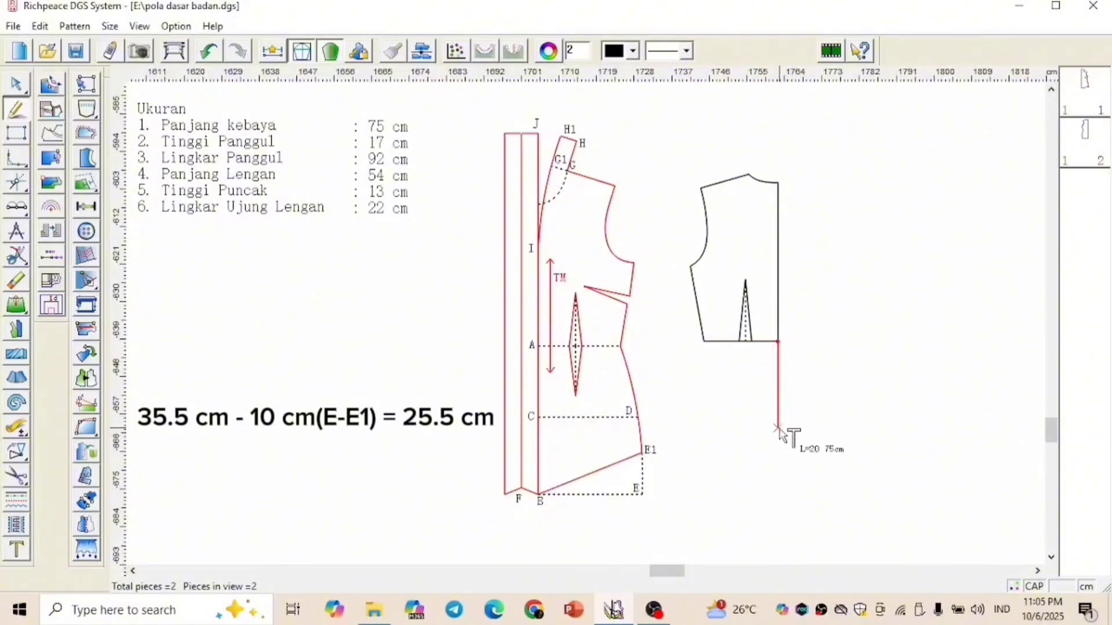
text(25.5)
key(Return)
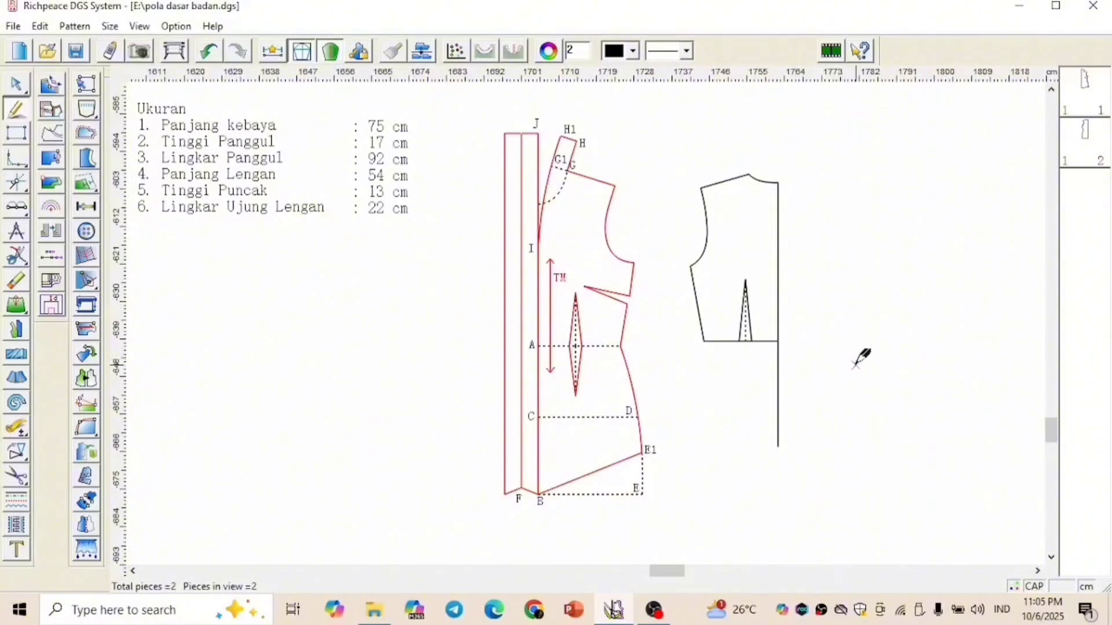
Draw a 22 cm horizontal hip line toward the side seam from the point 17 cm below the waist on the centre back line
click(777, 355)
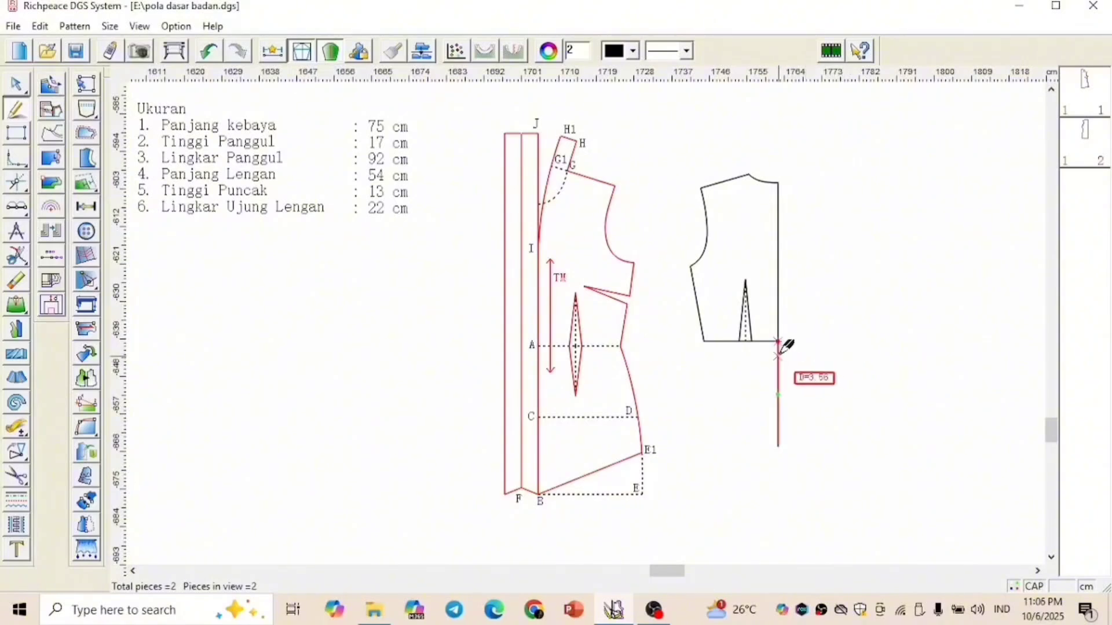
text(17)
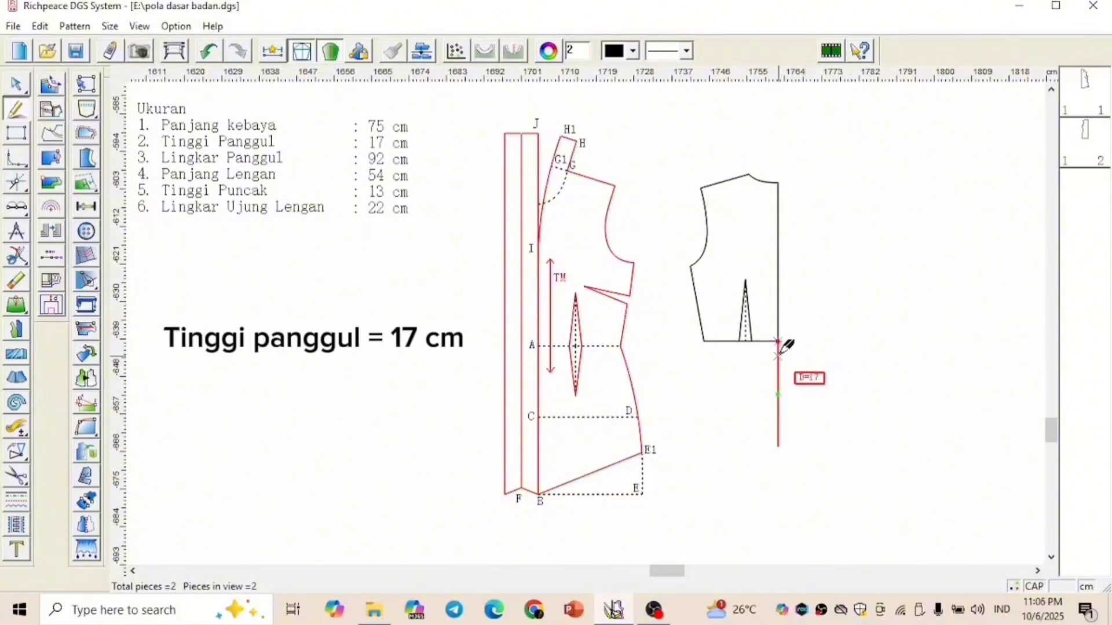
key(Return)
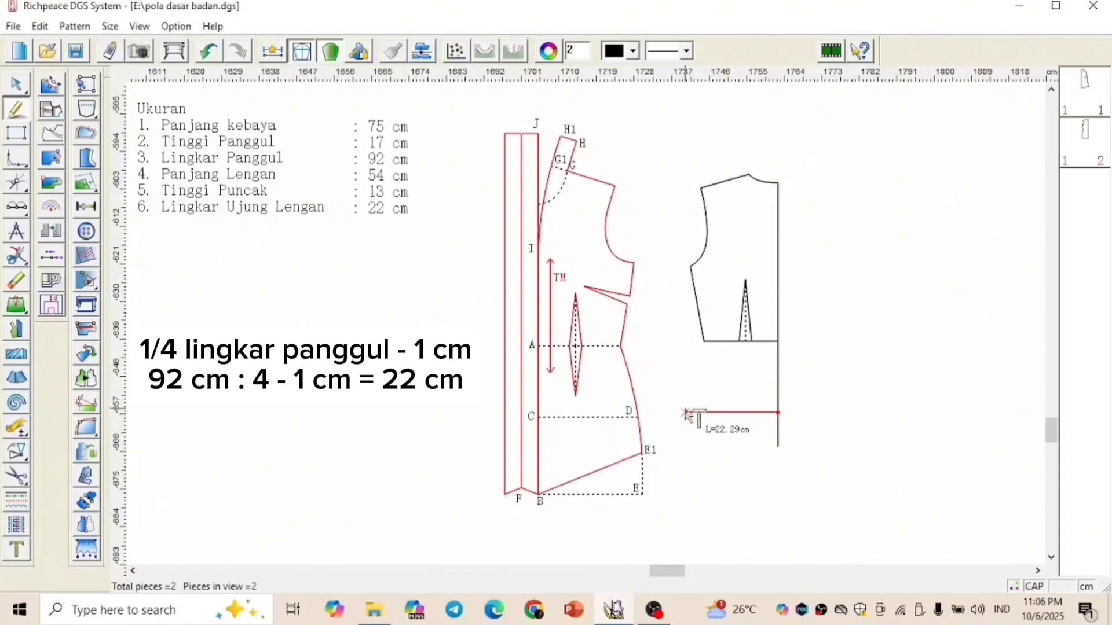
text(22)
key(Return)
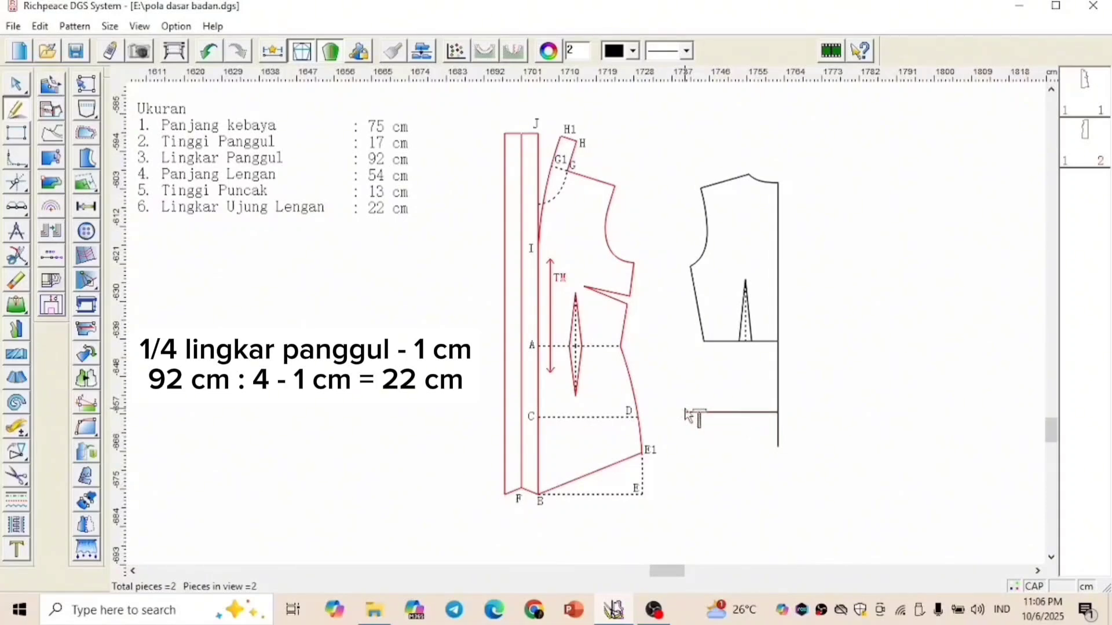
Draw a 23 cm horizontal hem line toward the side seam from the lower end of the centre back line
click(777, 447)
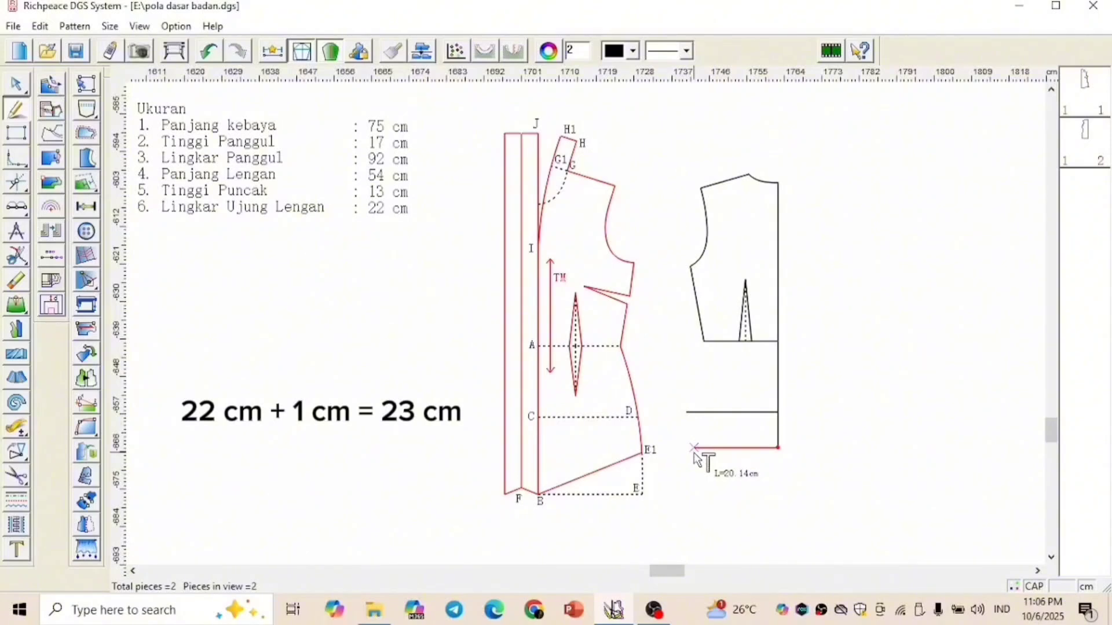
text(23)
key(Return)
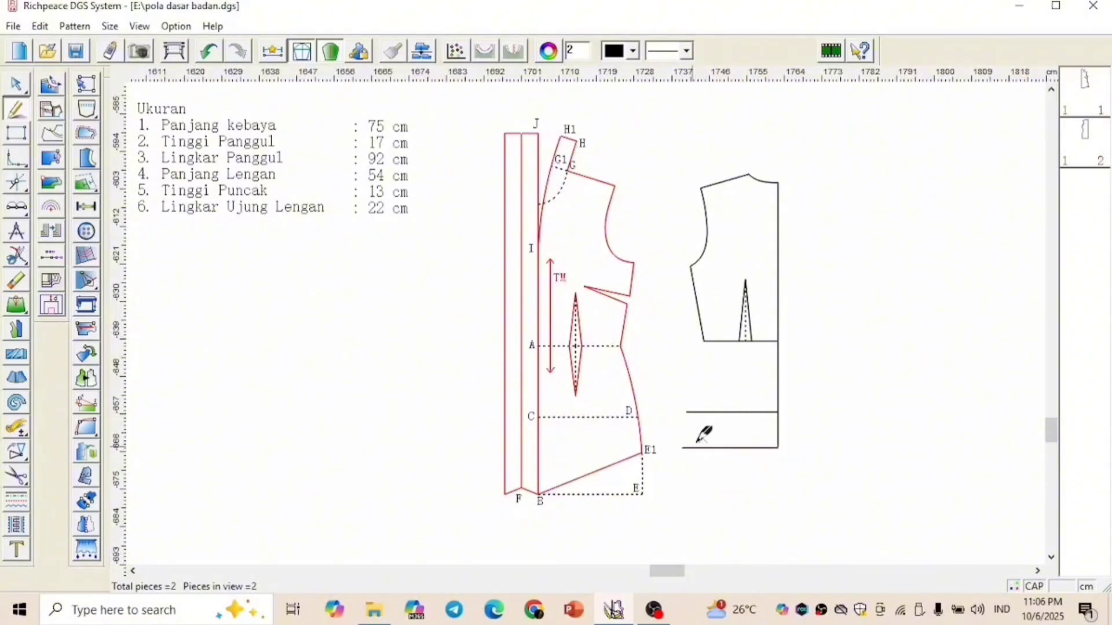
Draw the back's side seam curve from the hem line's end through the hip line's end to the waist side point
click(682, 447)
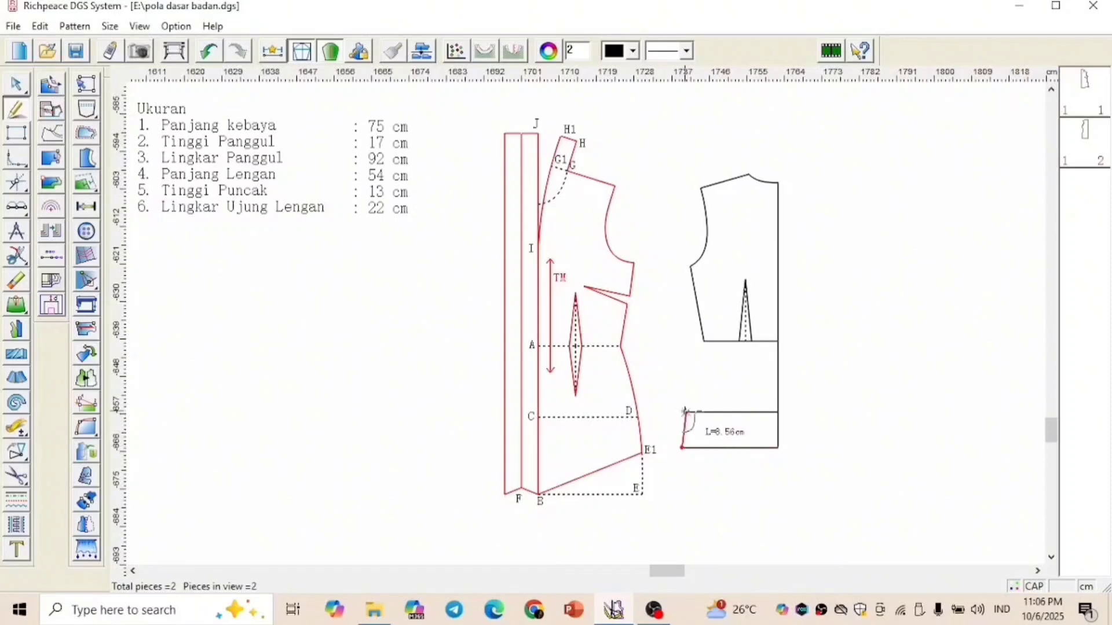
click(686, 413)
click(704, 341)
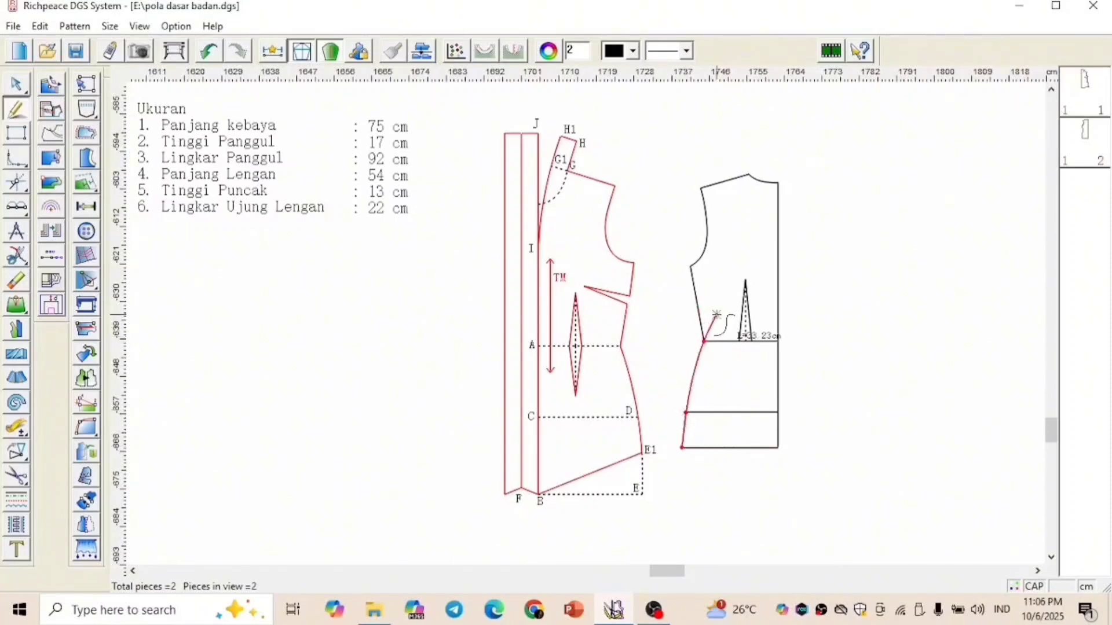
right_click(716, 315)
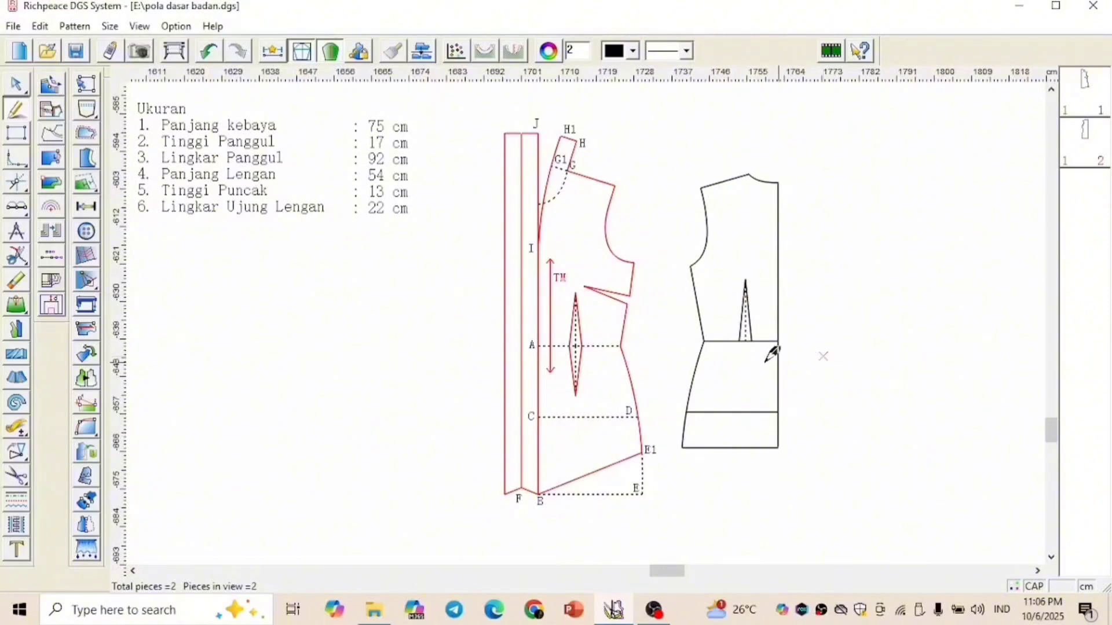
Draw an 11 cm dart centre line below the back waist and join its lower end to both dart points on the waistline
click(746, 341)
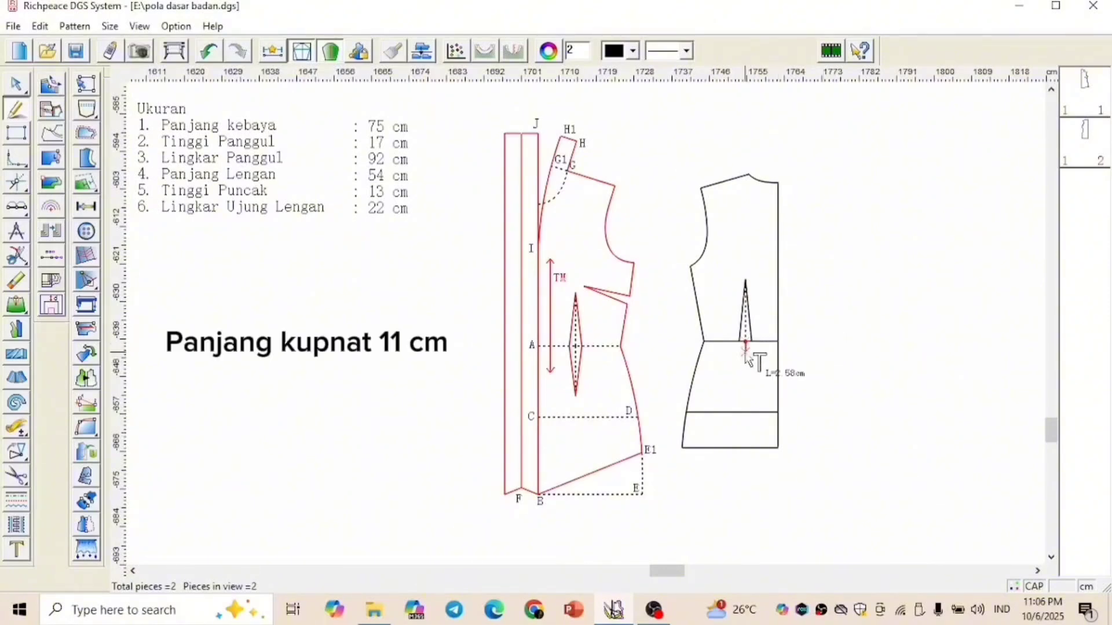
text(11)
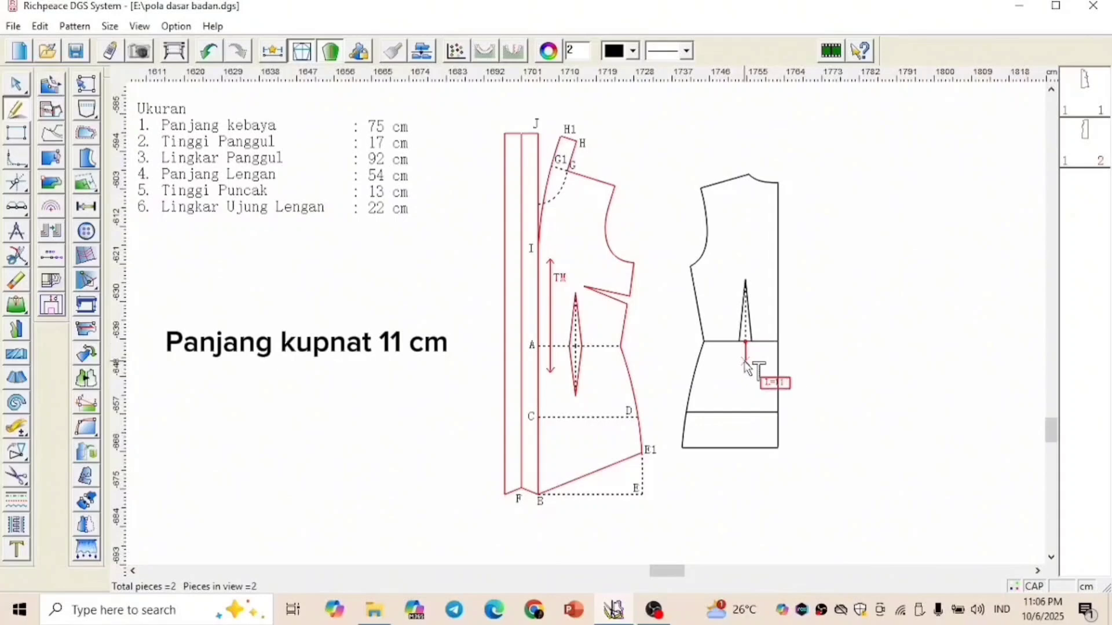
key(Return)
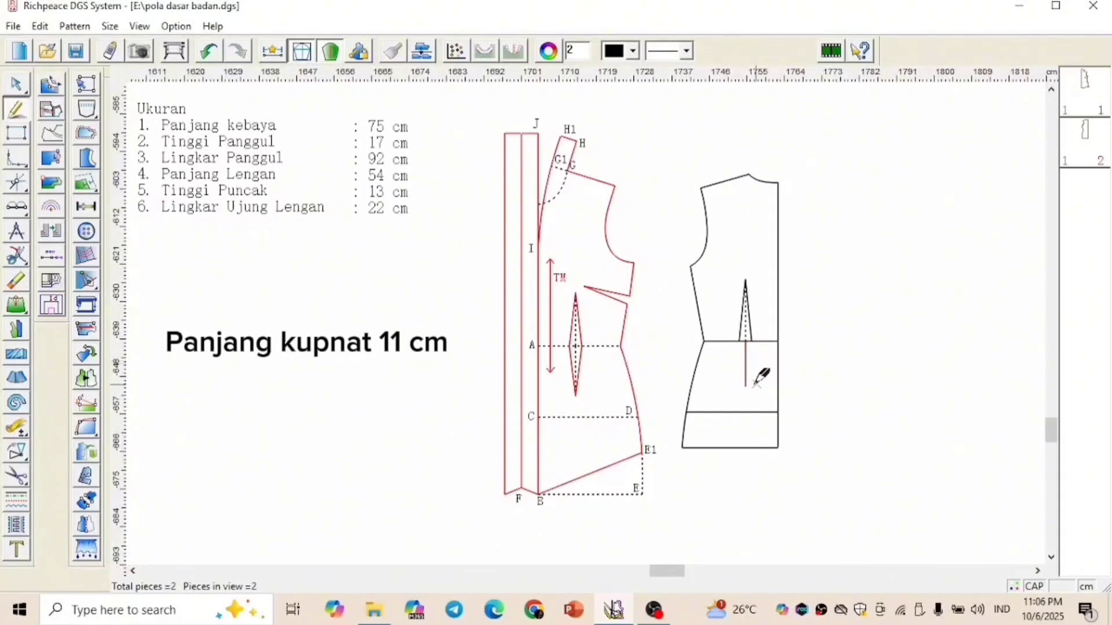
click(753, 340)
right_click(758, 320)
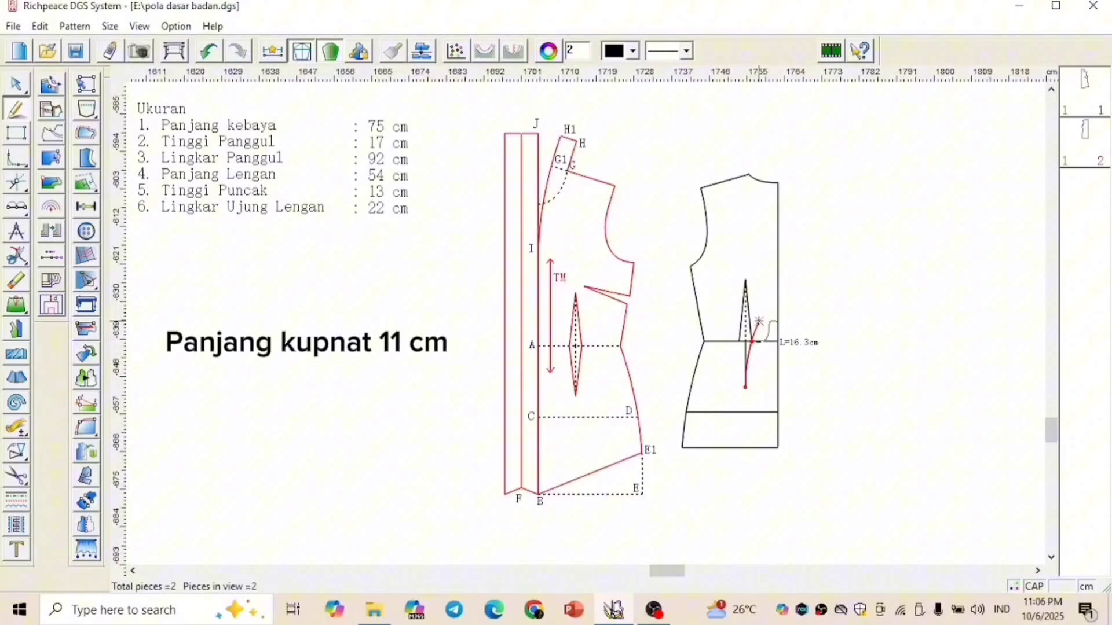
click(746, 387)
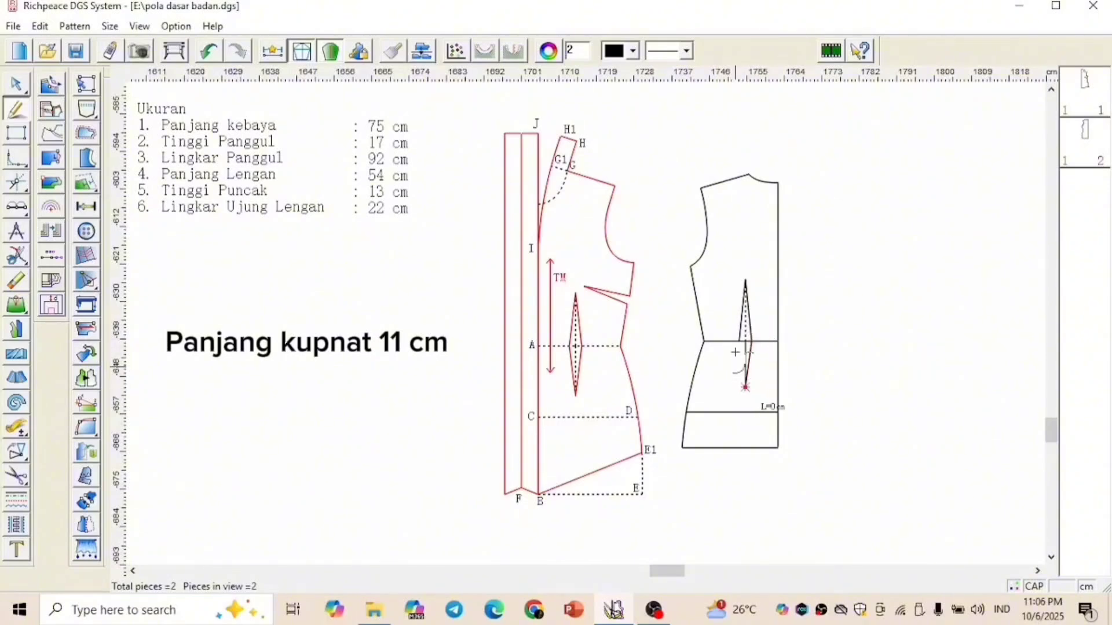
right_click(731, 304)
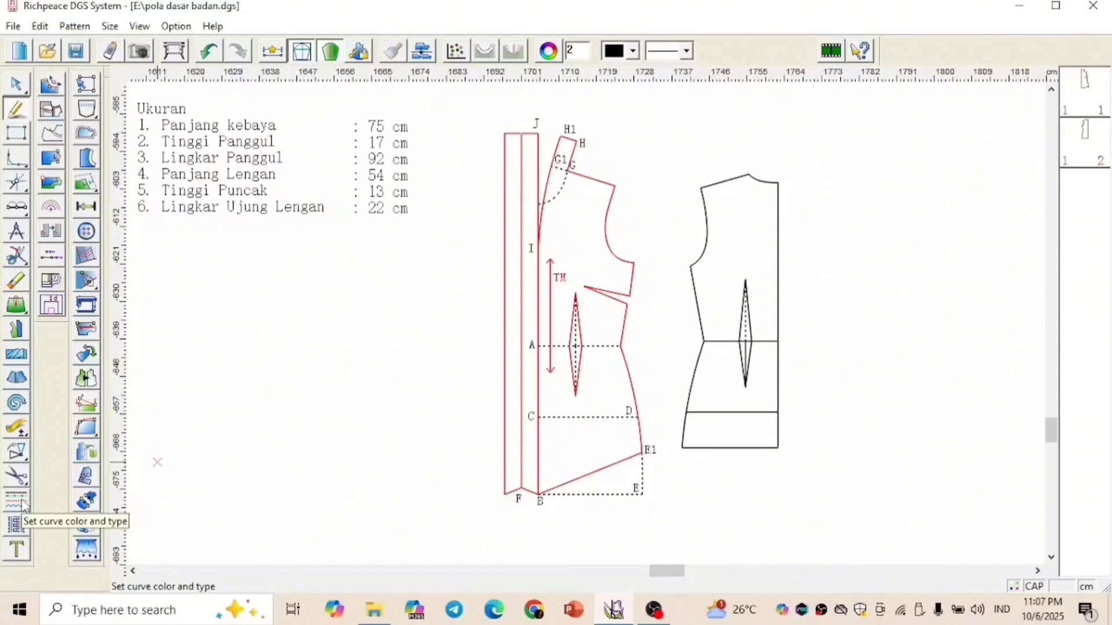
Set the back's waist and hip lines to dashed and its centre back line to dash-dot
click(22, 502)
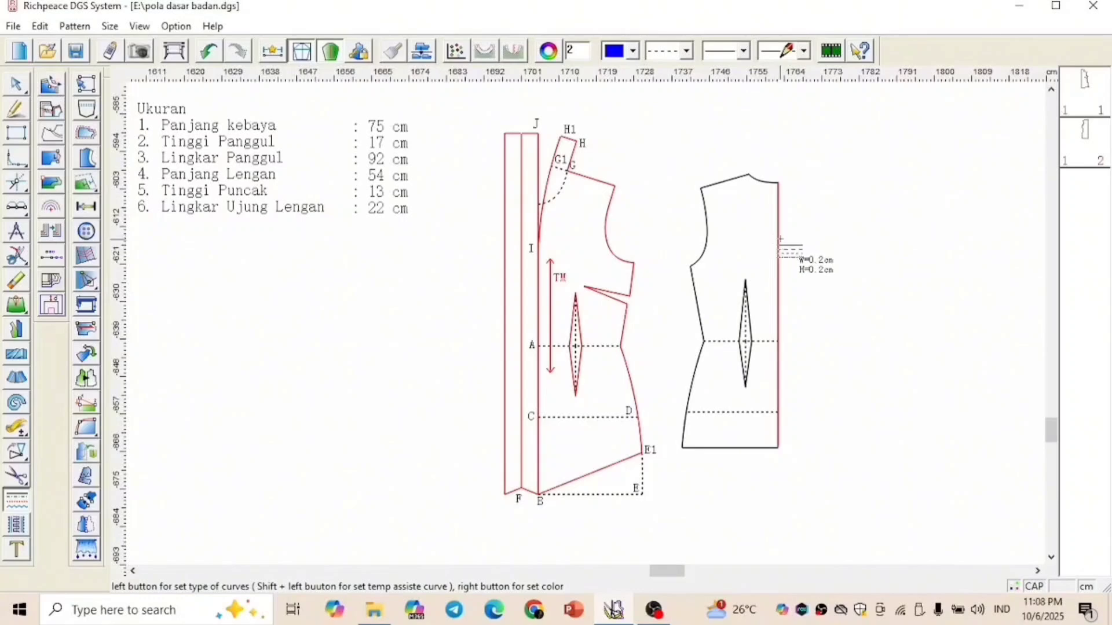
click(686, 50)
click(686, 122)
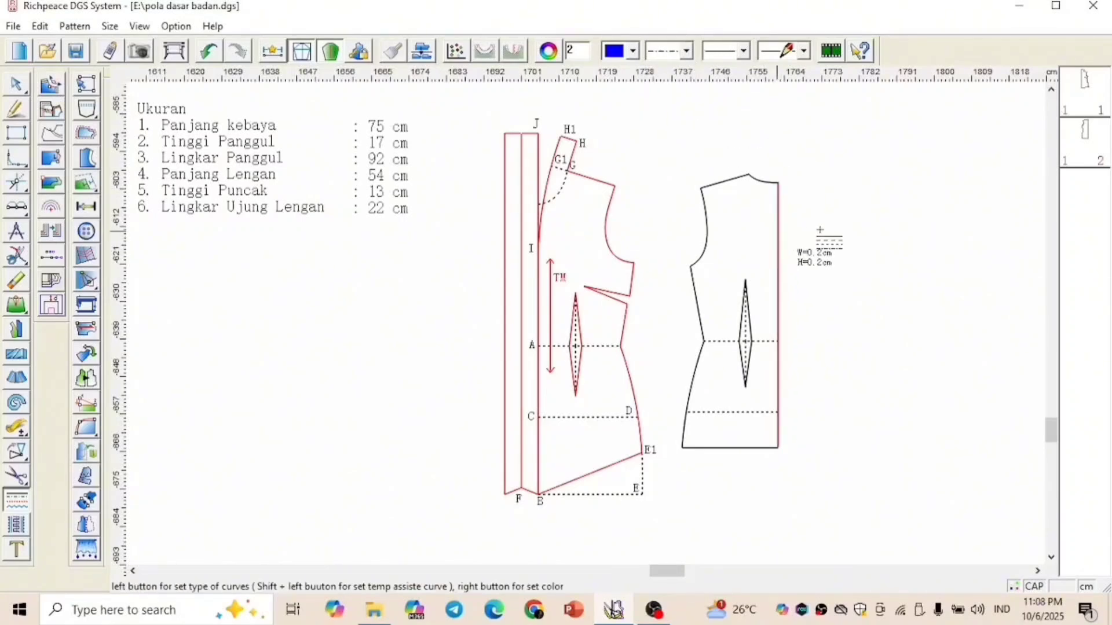
click(777, 232)
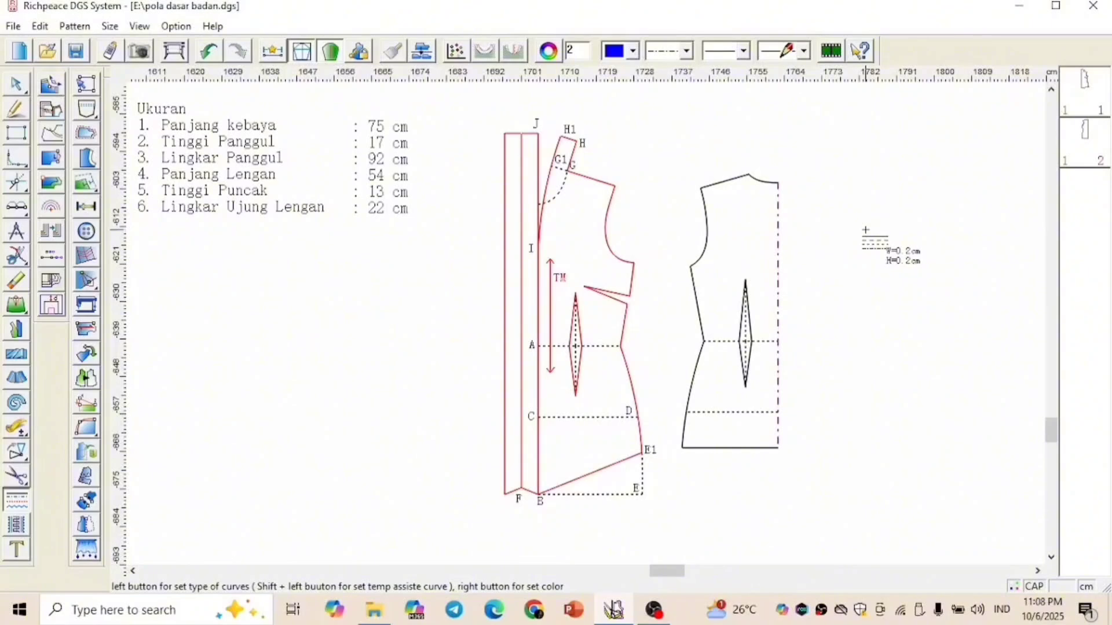
Set the line type to solid and draw a 54 cm vertical sleeve length line beside the back pattern
click(689, 51)
click(686, 71)
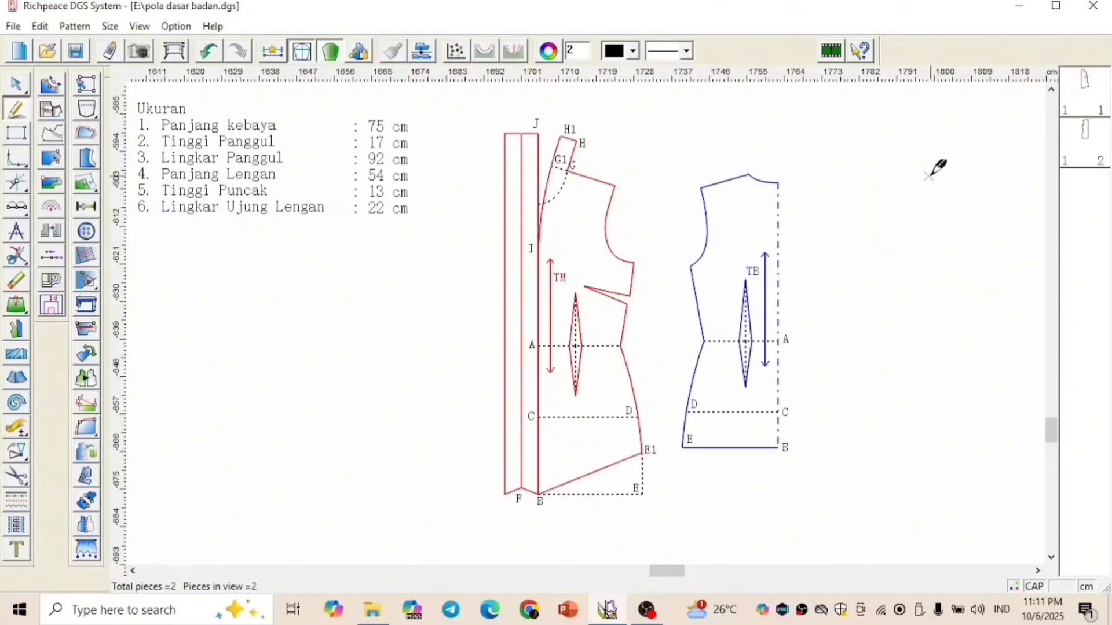
click(953, 172)
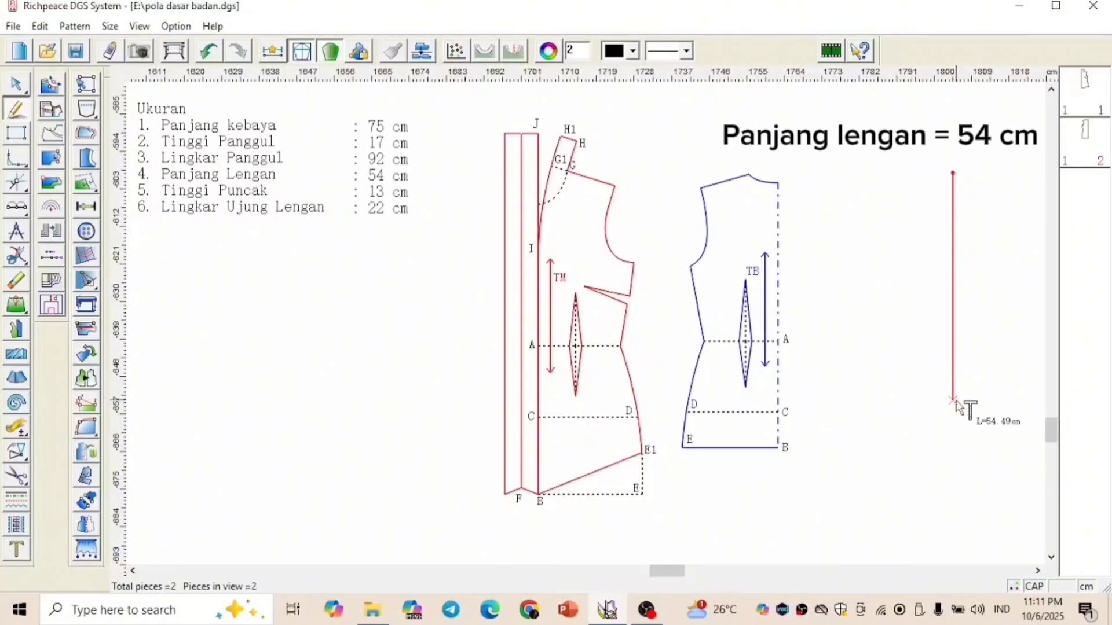
text(54)
key(Return)
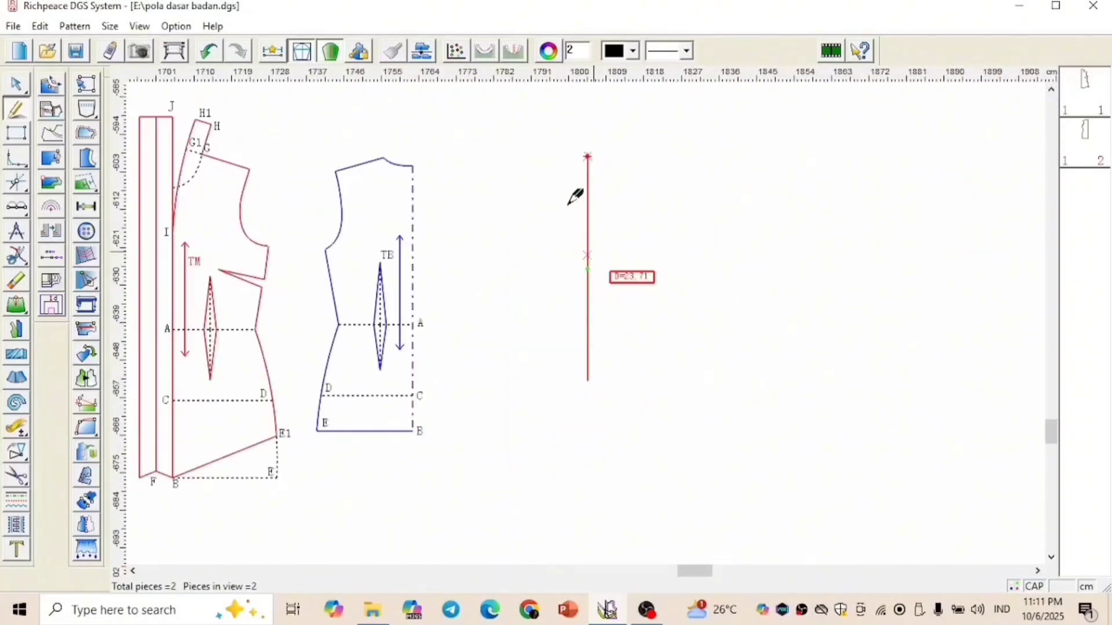
Draw a 25 cm horizontal line toward the back pattern, starting 13 cm below the top of the sleeve length line
right_click(592, 185)
click(588, 163)
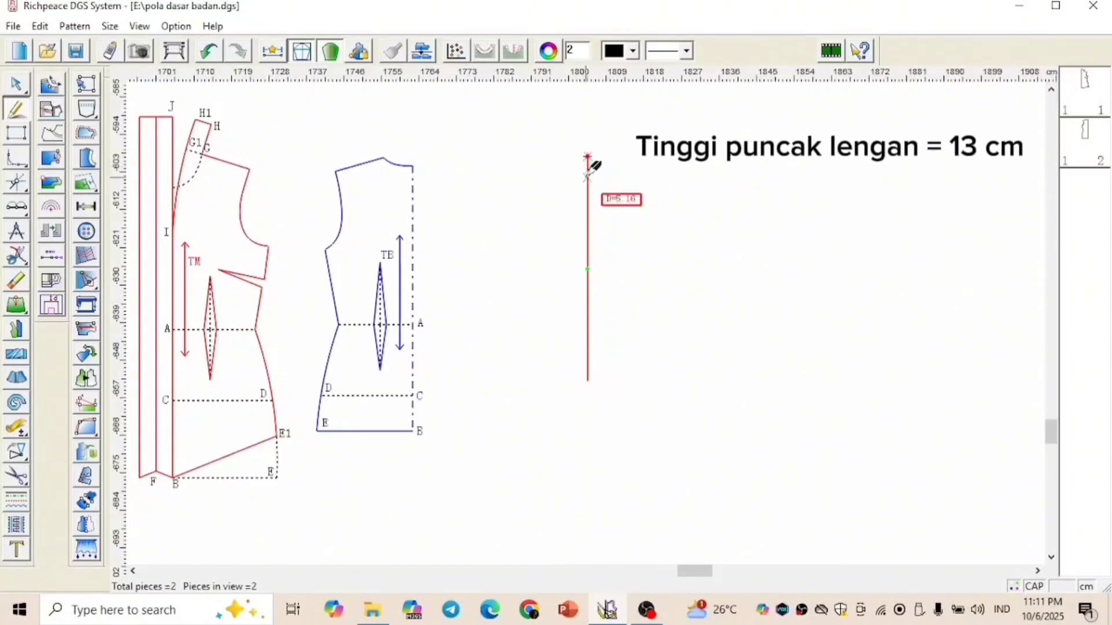
text(13)
key(Return)
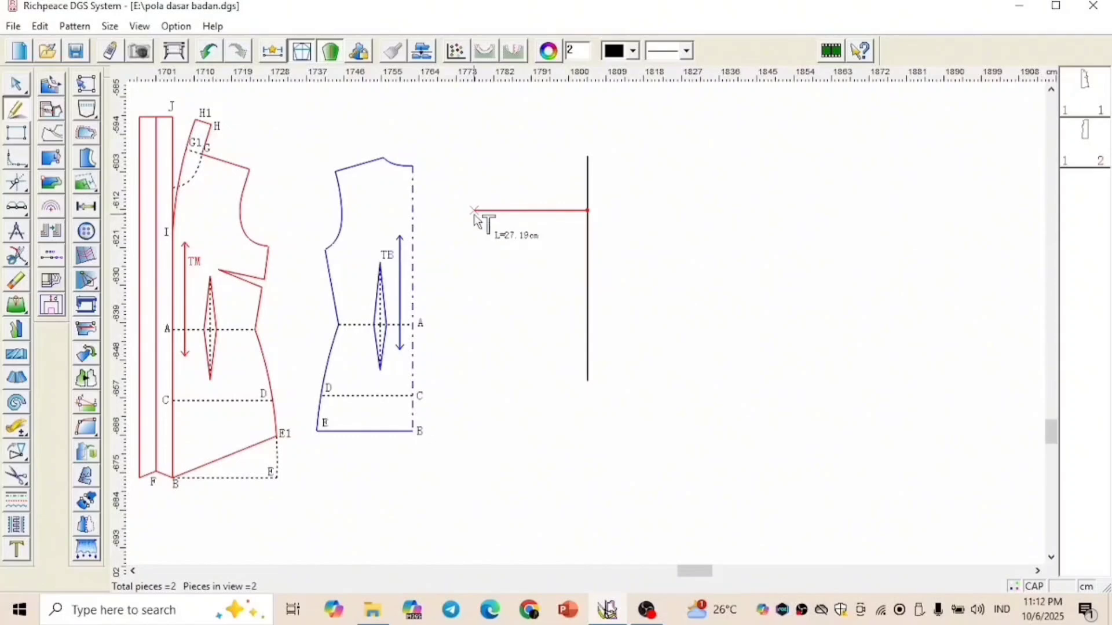
text(25)
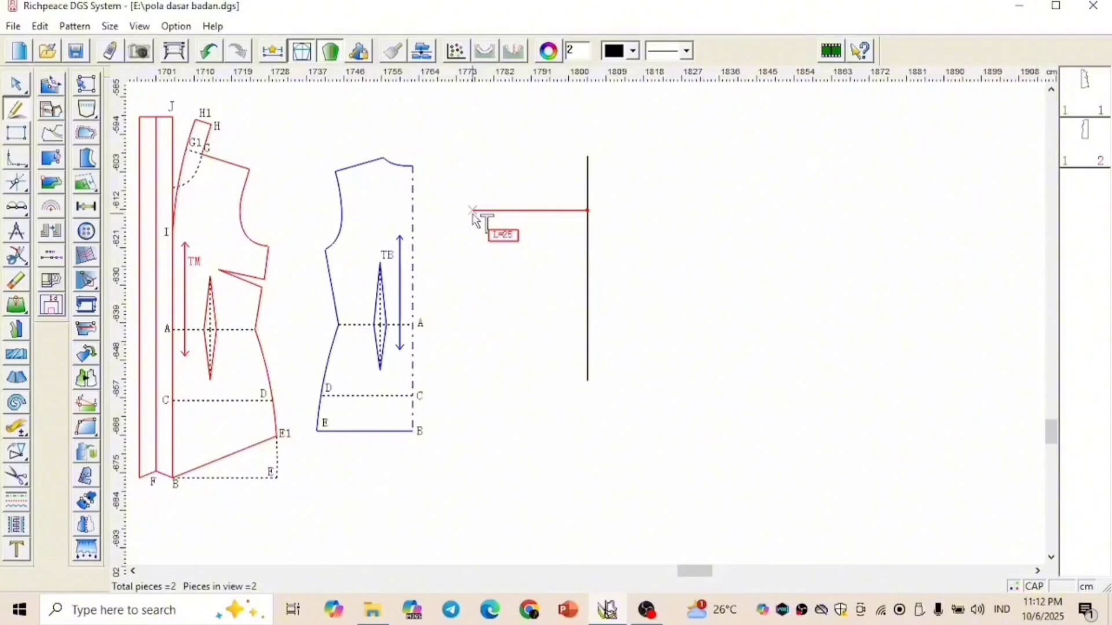
key(Return)
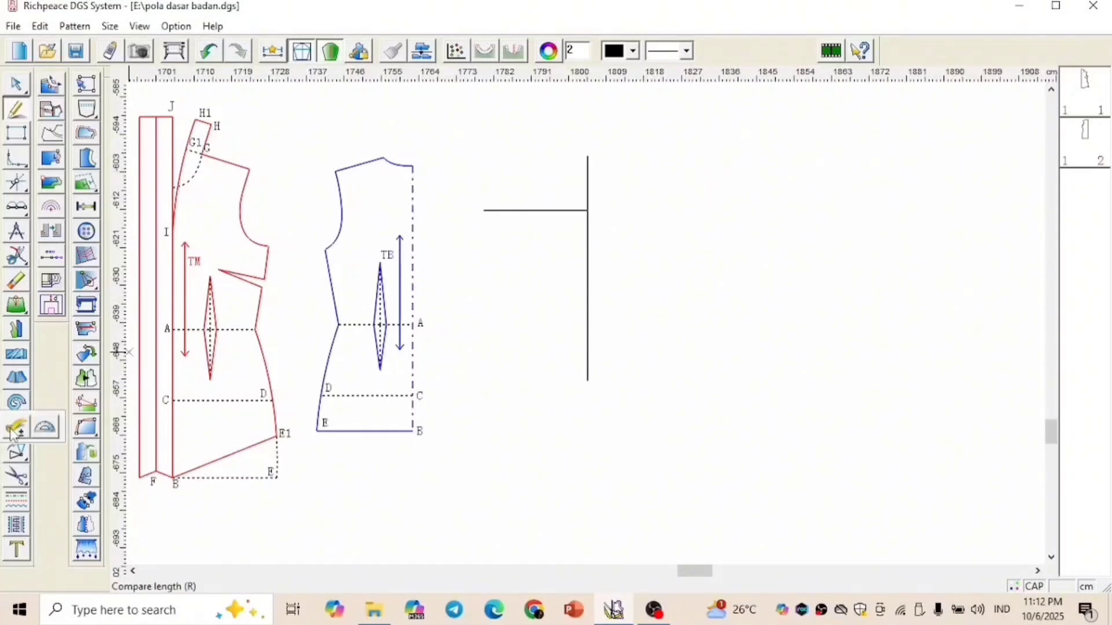
Measure the combined length of the front and back armhole curves
click(16, 429)
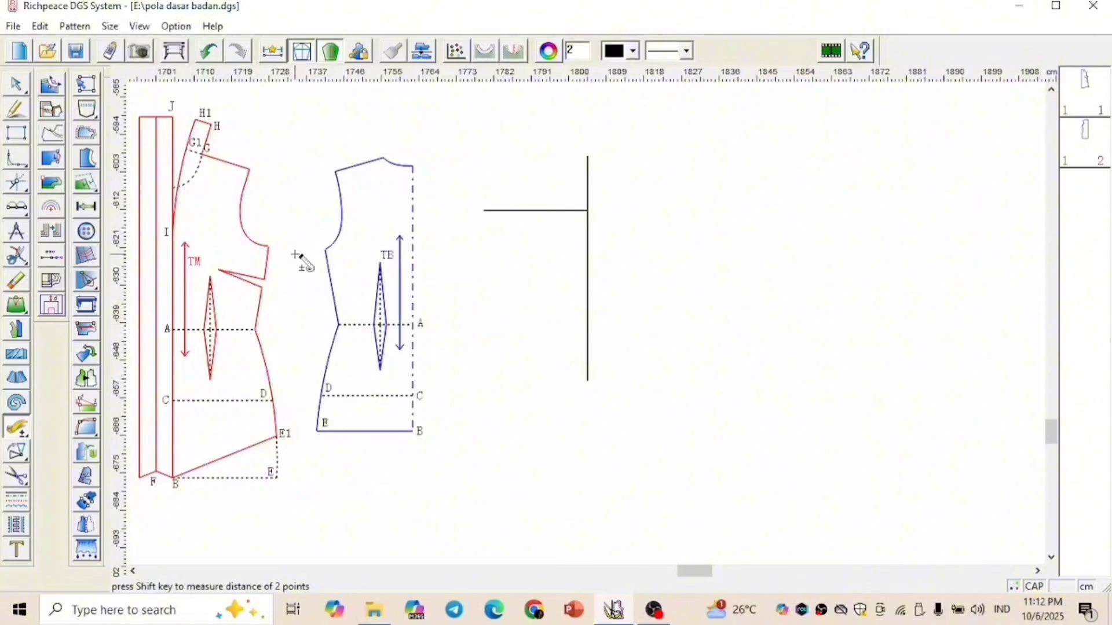
click(241, 198)
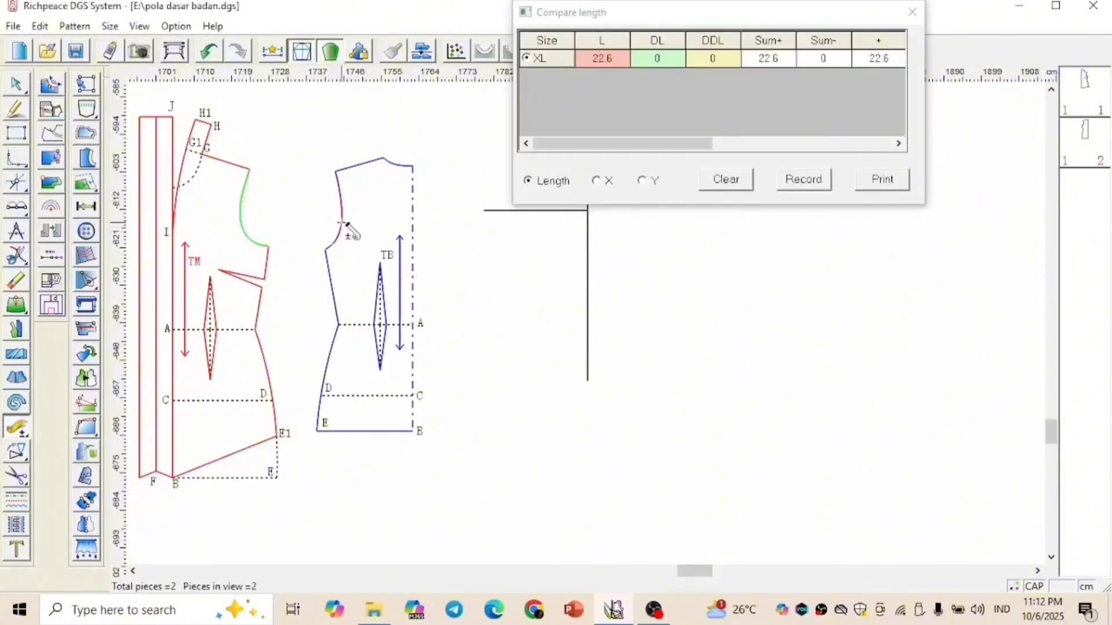
click(342, 223)
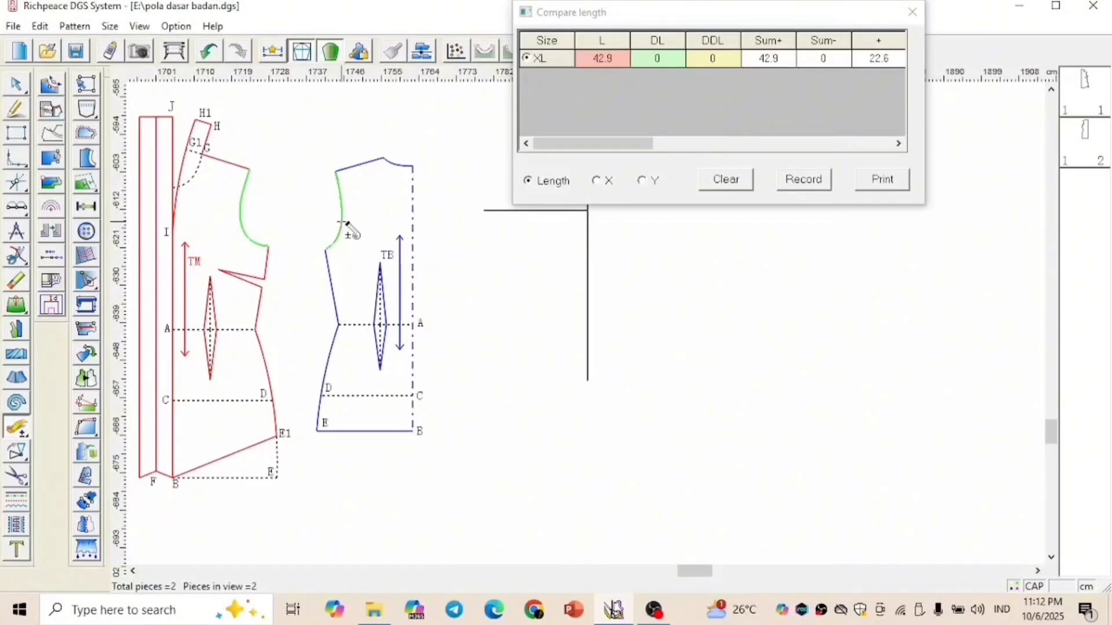
click(616, 61)
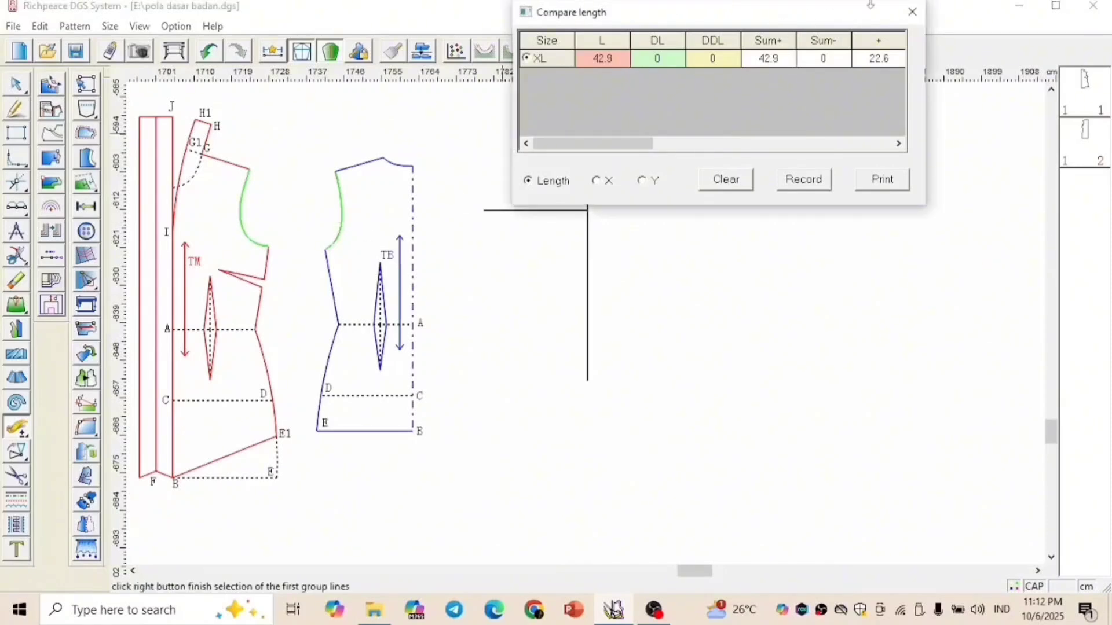
click(912, 12)
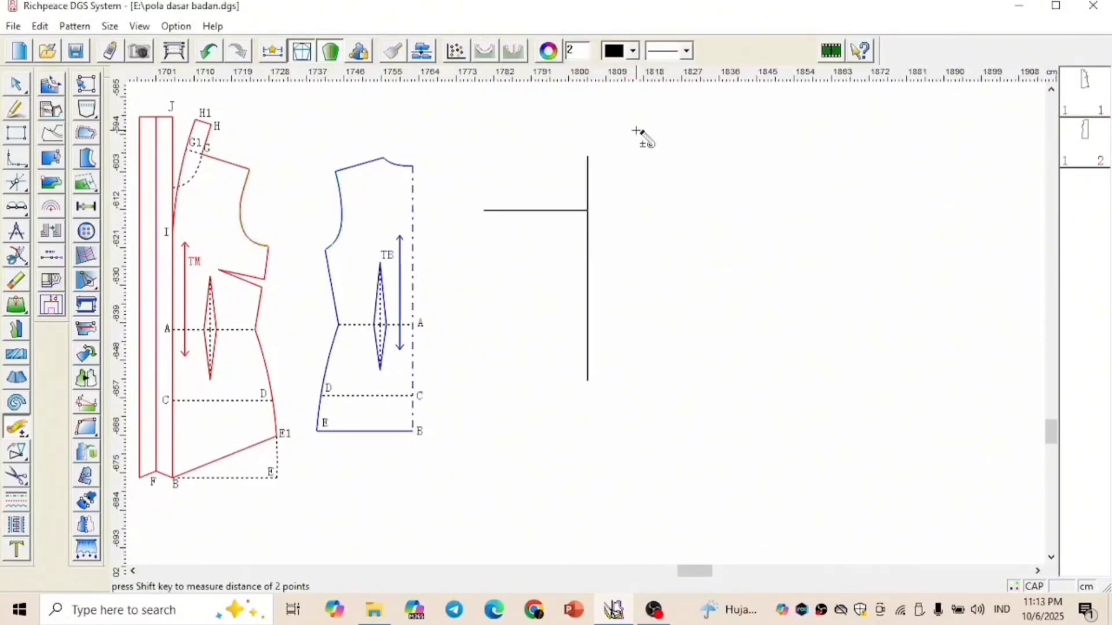
Draw a 21.45 cm slanted cap line with the compasses from the sleeve line's top to the horizontal line
click(16, 233)
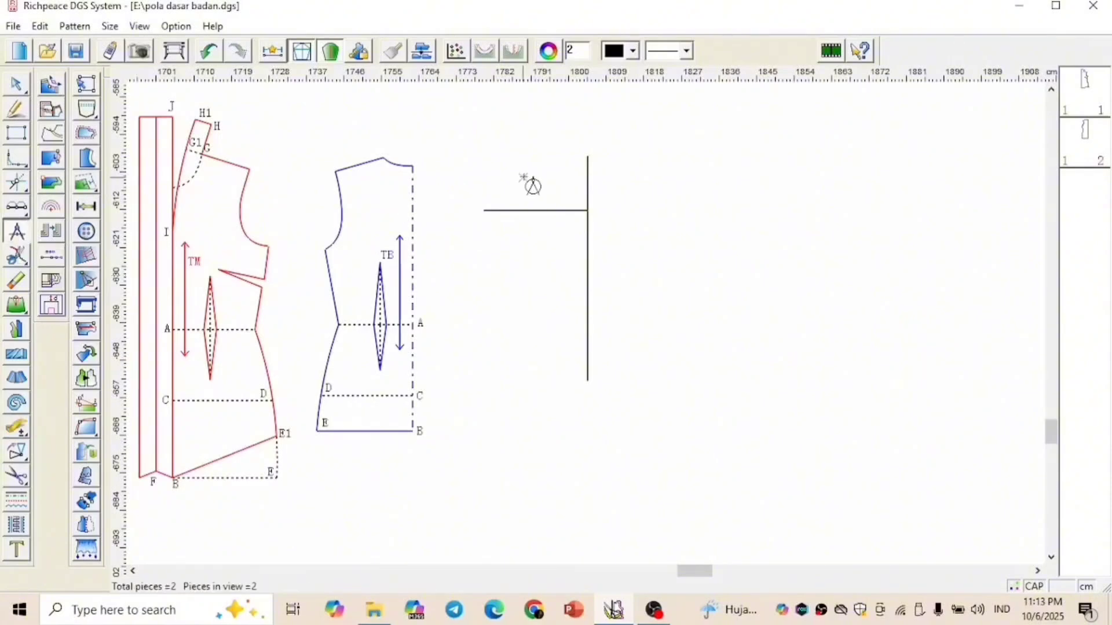
click(588, 156)
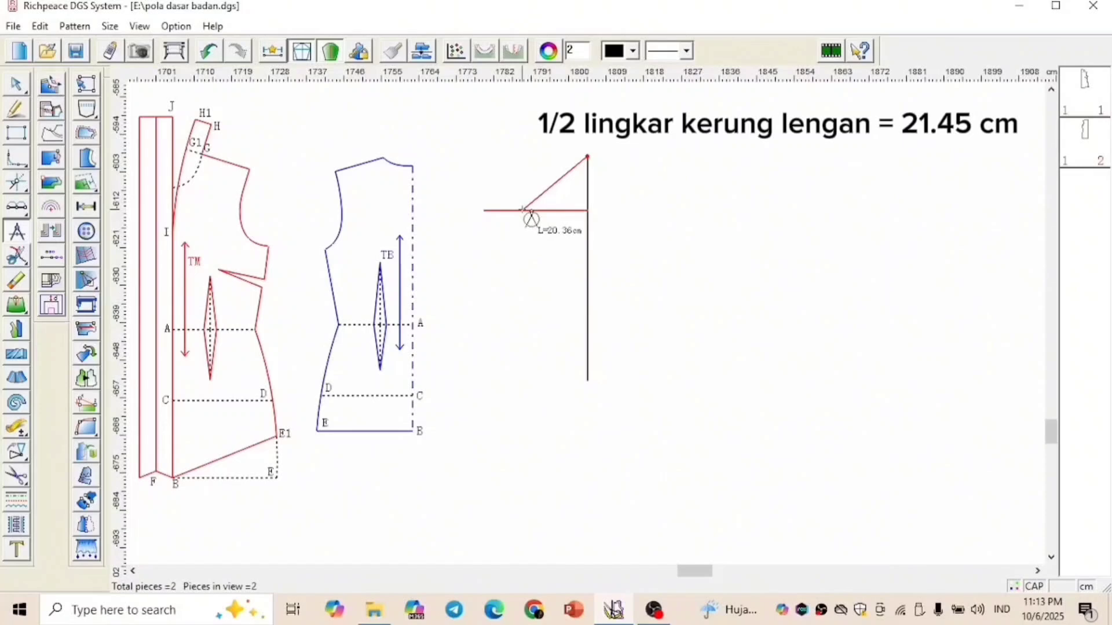
text(21.45)
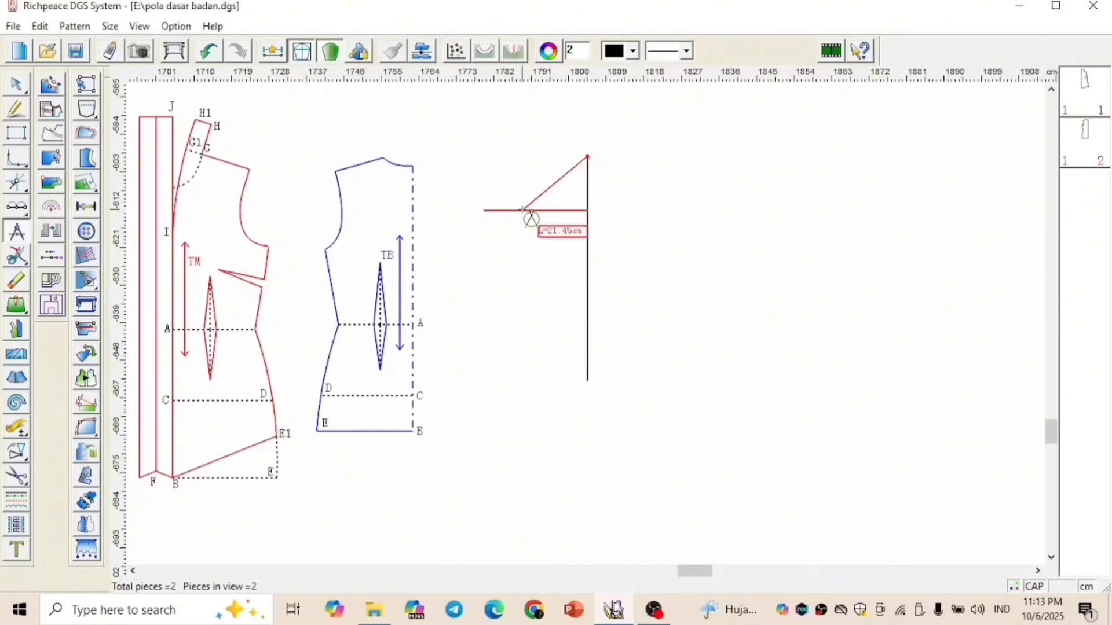
key(Return)
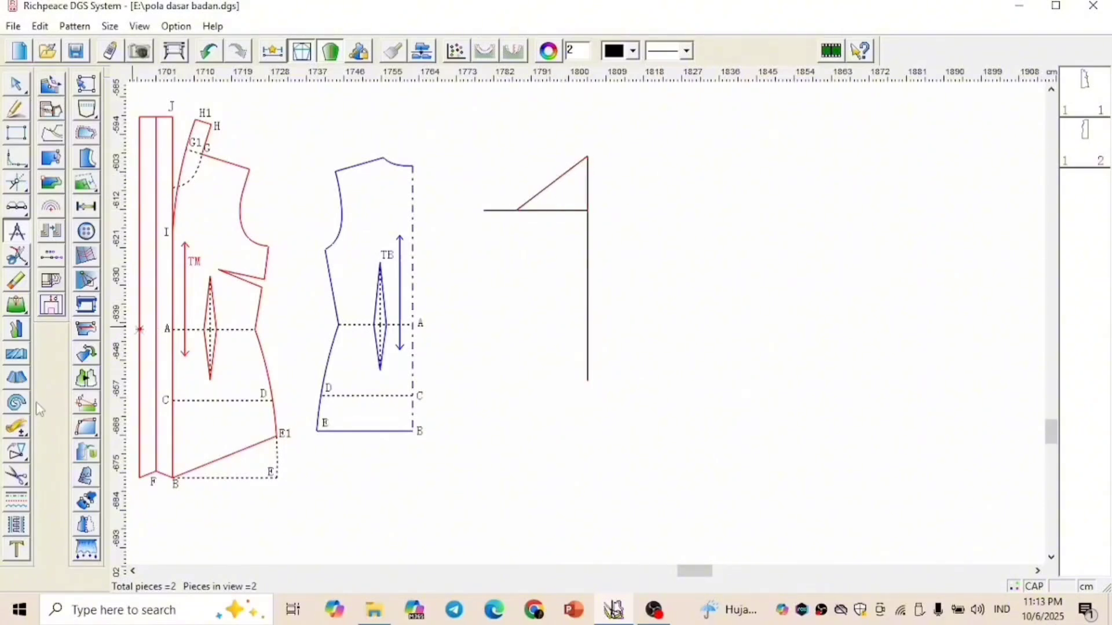
Measure the slanted sleeve cap line's length
click(16, 427)
click(549, 194)
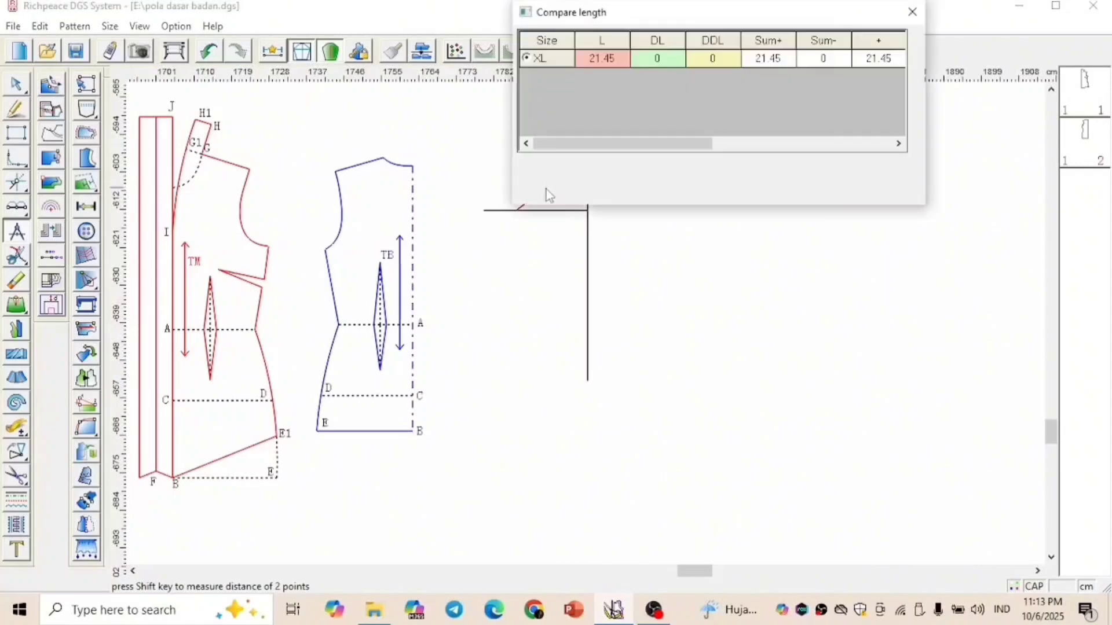
click(912, 13)
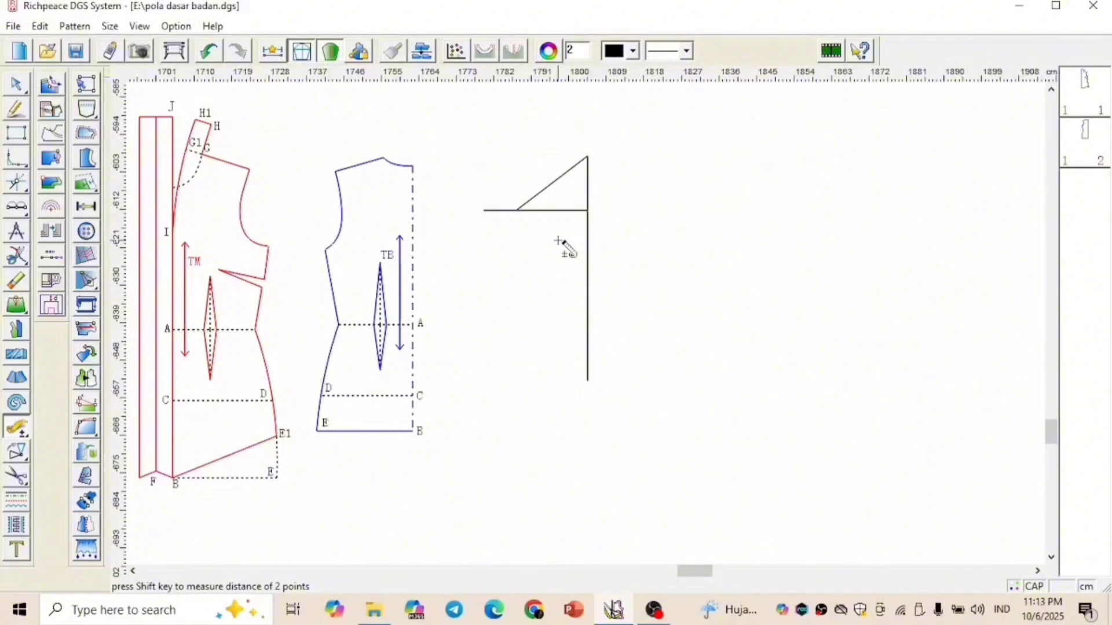
Trim the horizontal sleeve line to a corner where it meets the slanted cap line
key(v)
click(528, 211)
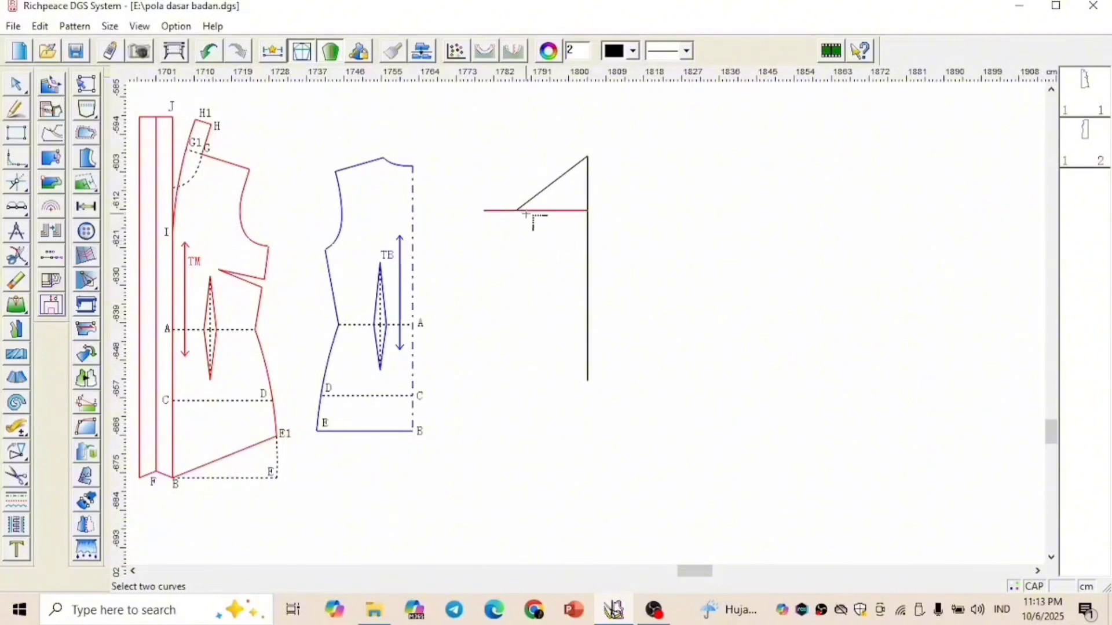
click(531, 200)
Draw an 11 cm horizontal hem from the sleeve line's lower end and join its end straight to the cap line's outer corner
right_click(649, 183)
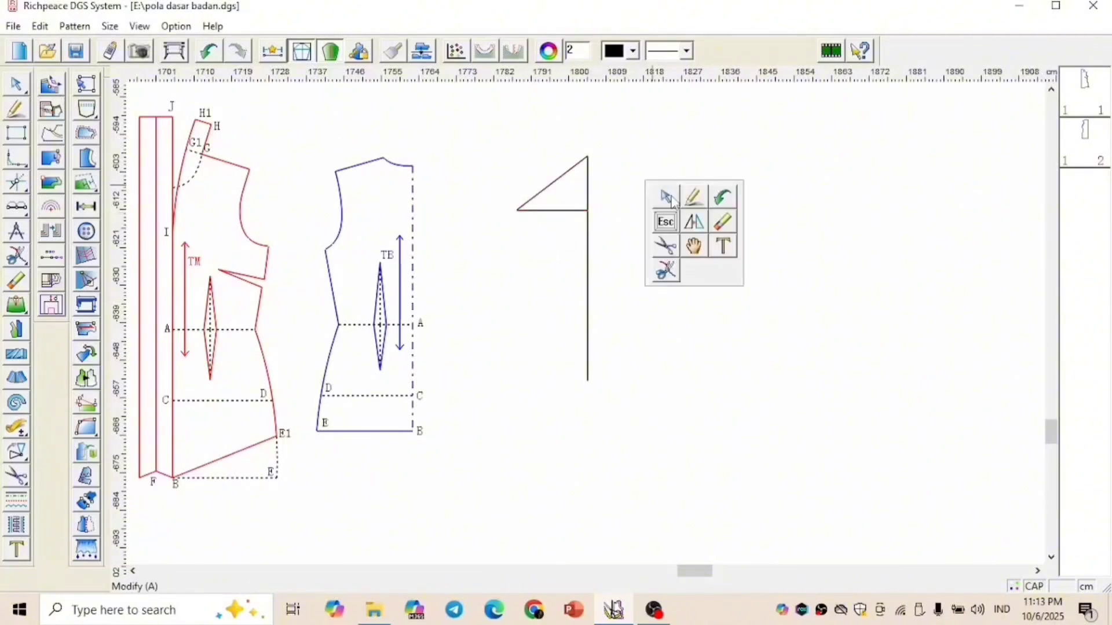
click(692, 200)
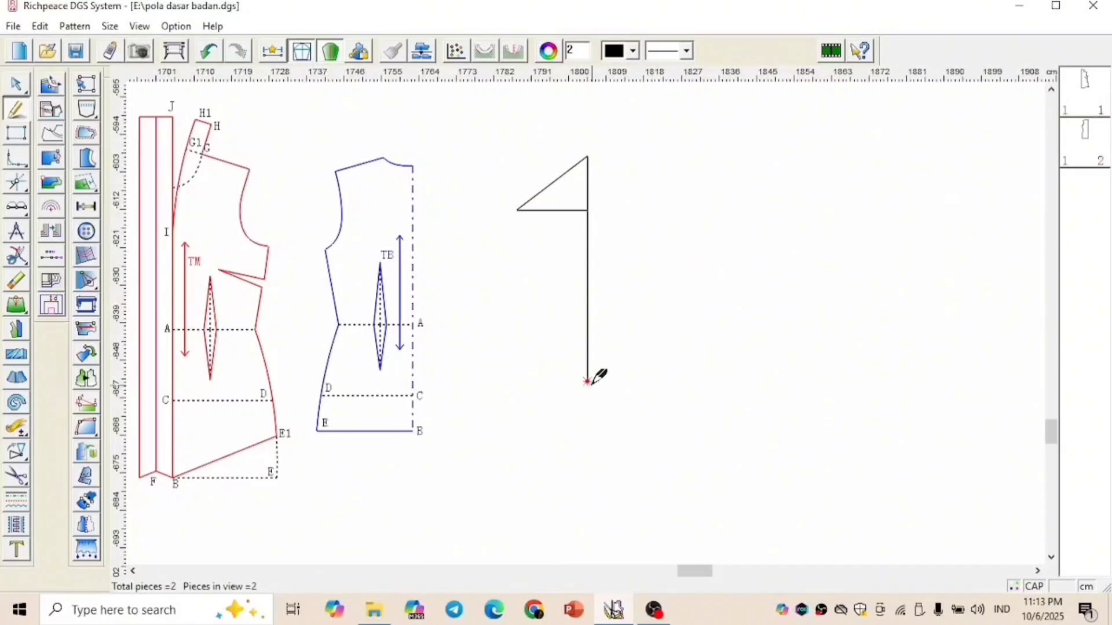
click(588, 383)
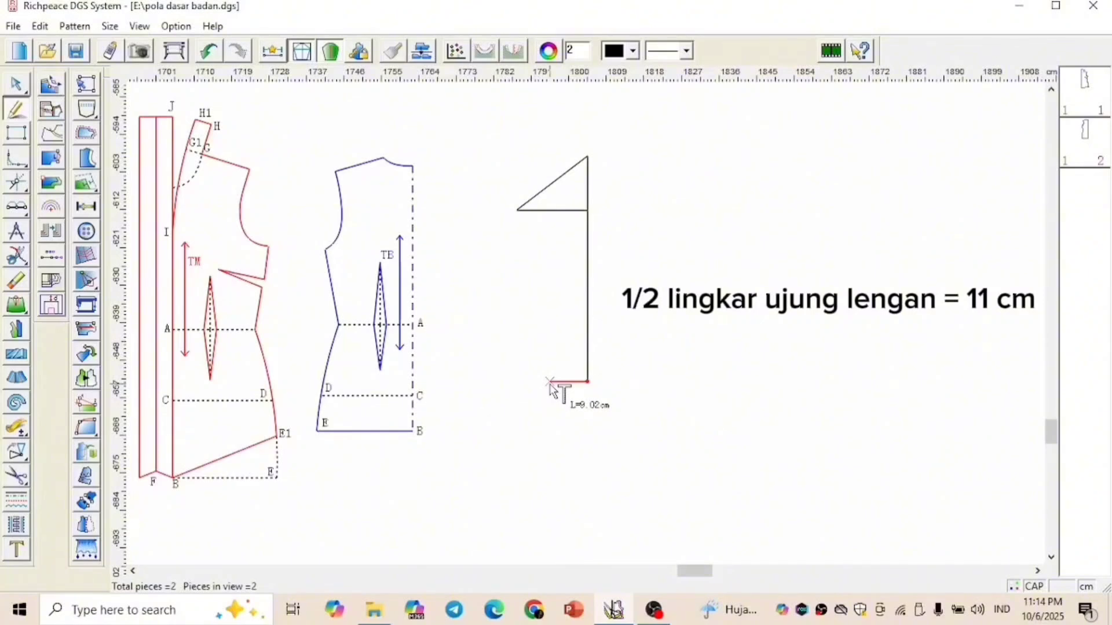
text(11)
key(Return)
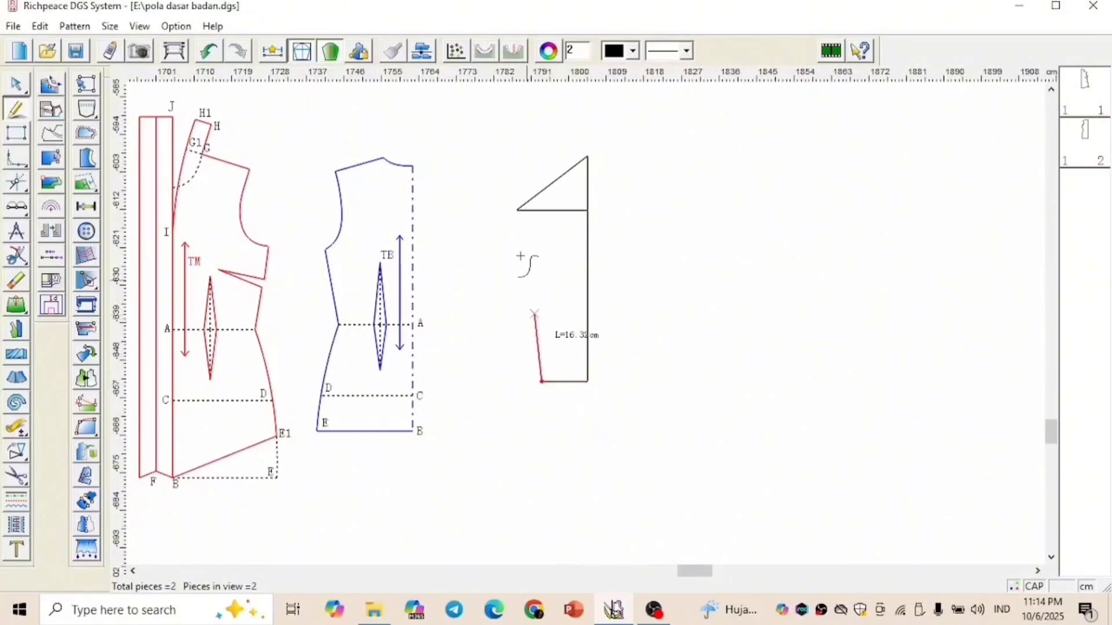
click(517, 209)
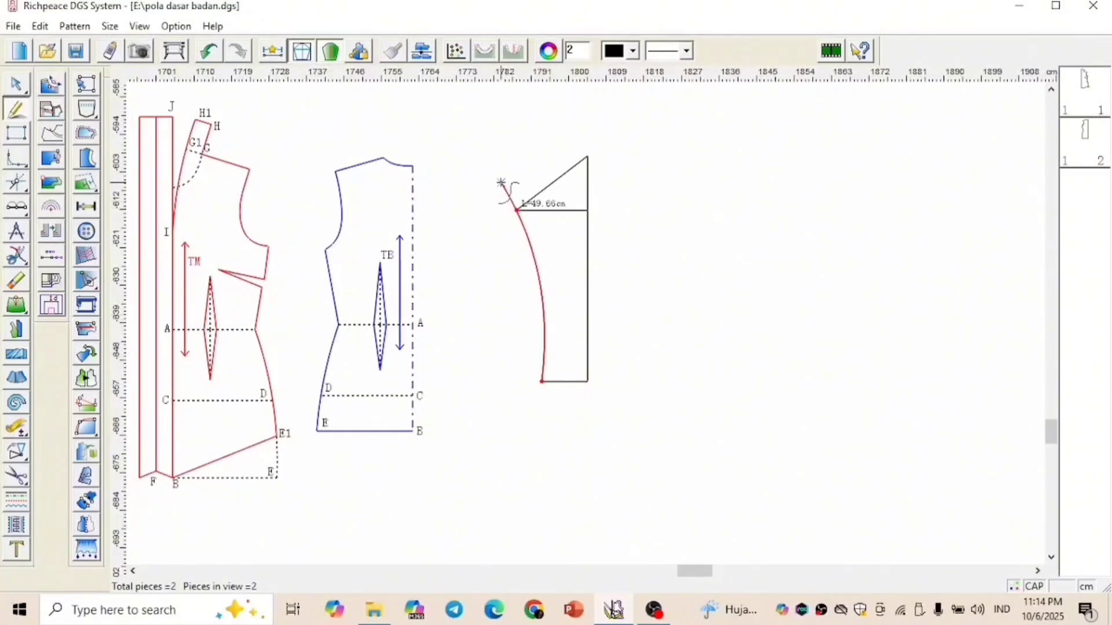
right_click(501, 183)
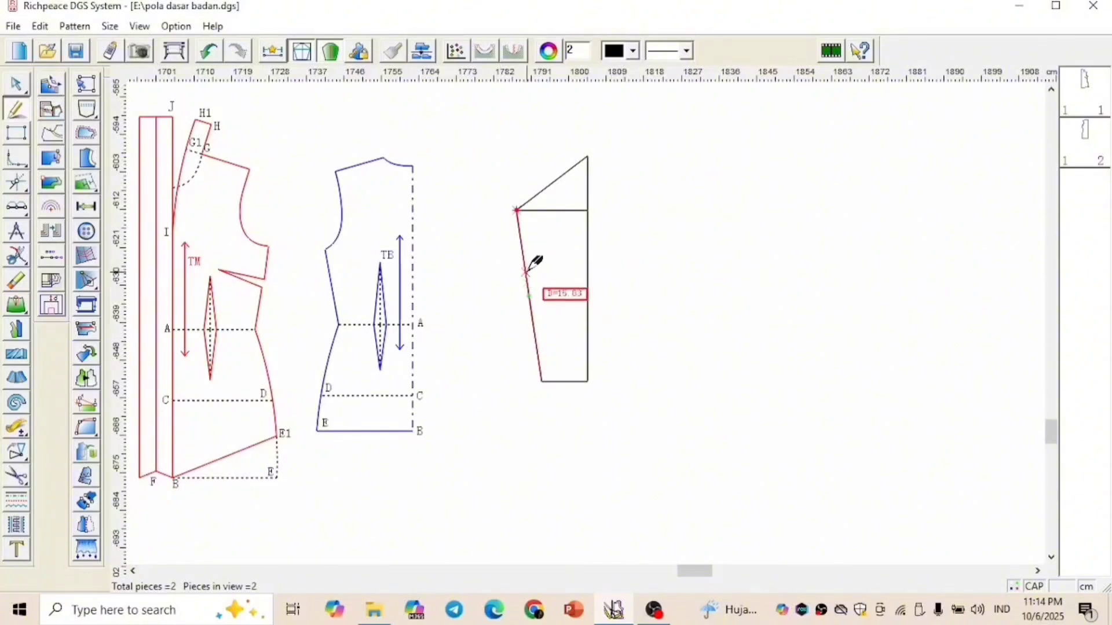
Divide the sleeve's underarm line into two equal parts and draw a 1 cm line at 90 degrees inward from its midpoint
click(19, 210)
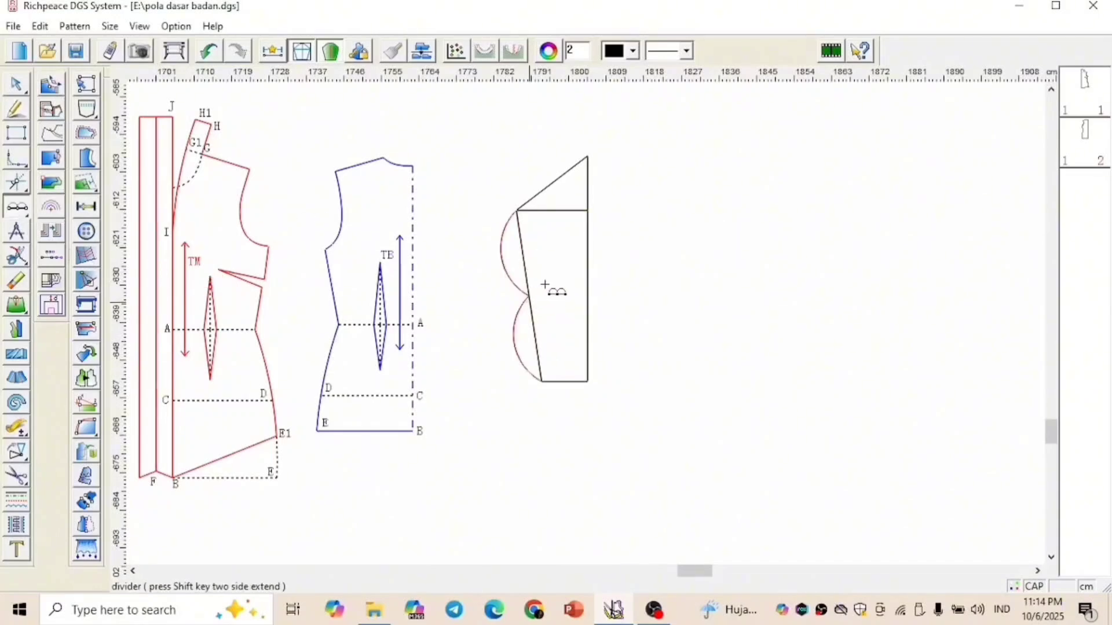
scroll(545, 285, up, 2)
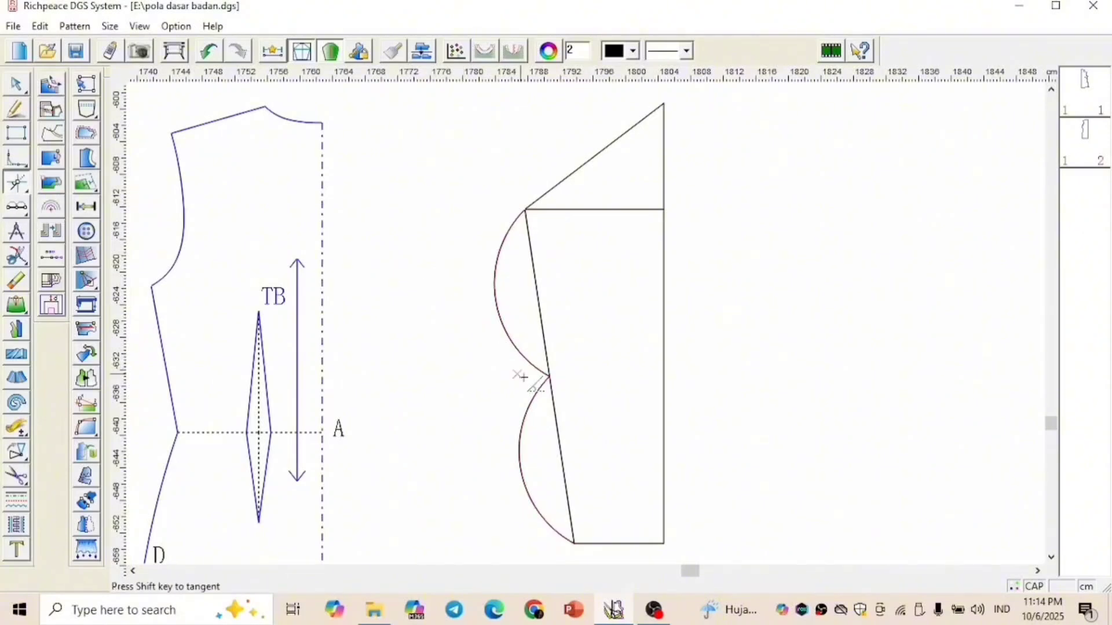
click(549, 377)
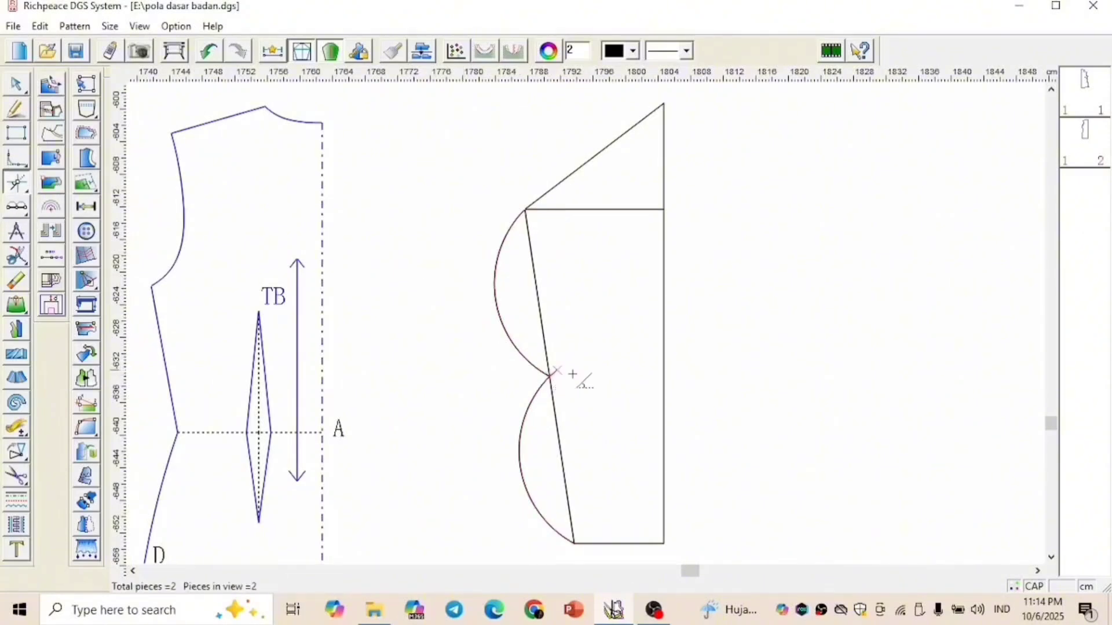
click(575, 544)
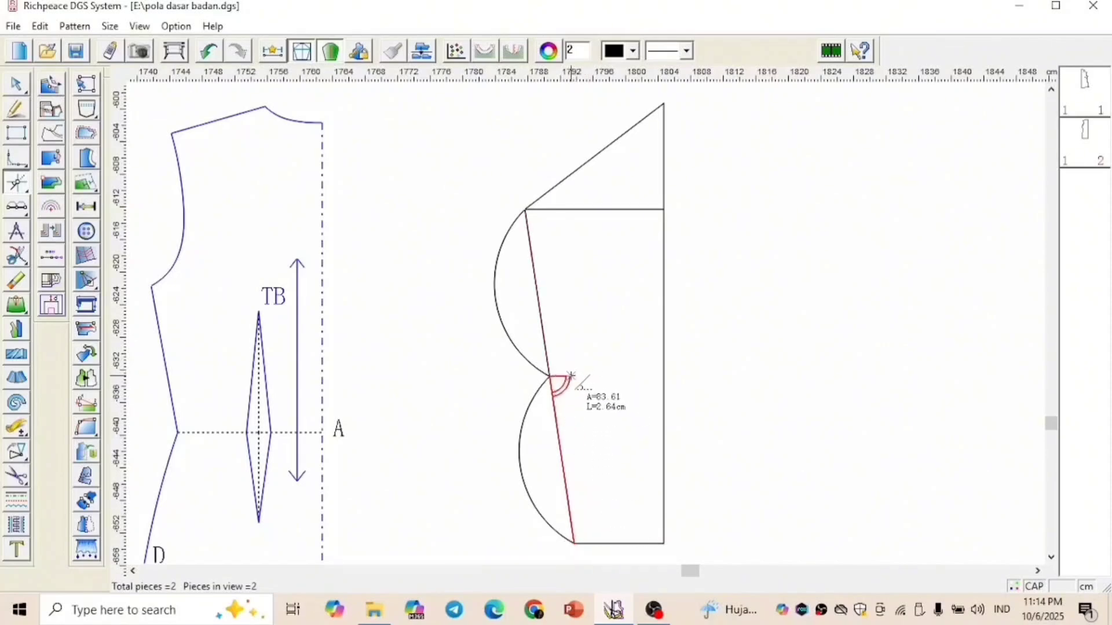
click(574, 372)
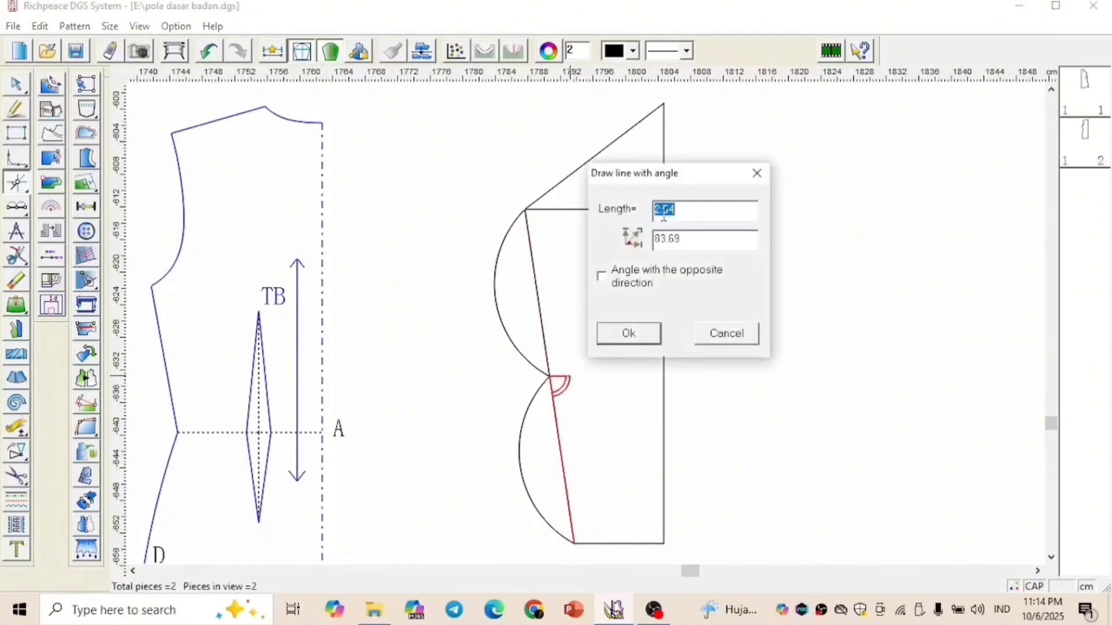
text(1)
text(90)
click(632, 332)
Curve the sleeve's underarm line inward through the end of the 1 cm midpoint guide
right_click(593, 328)
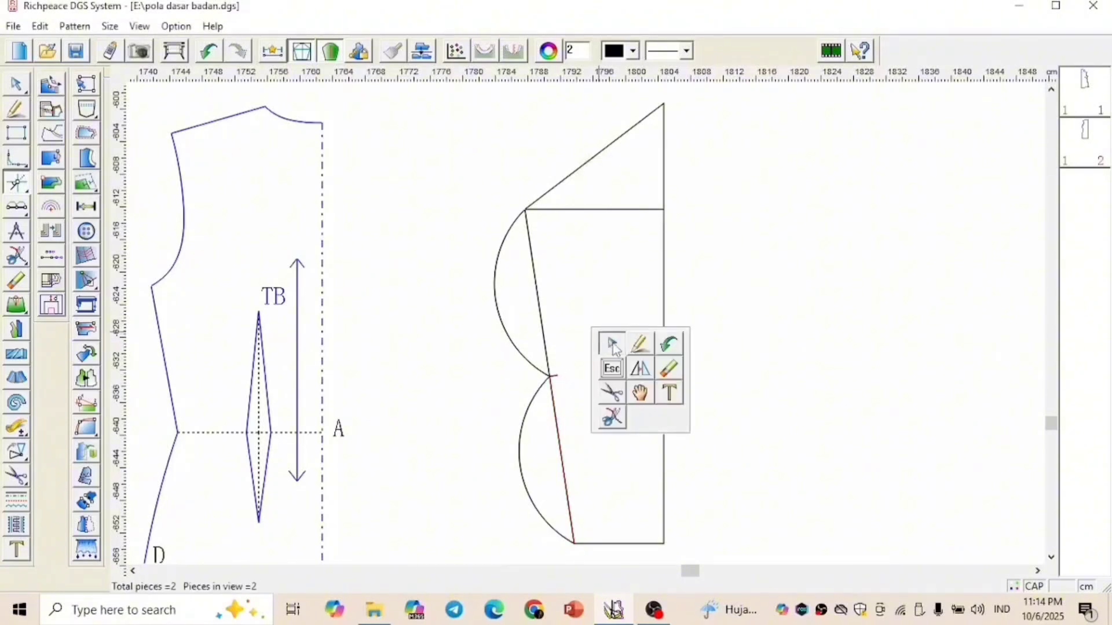
click(610, 342)
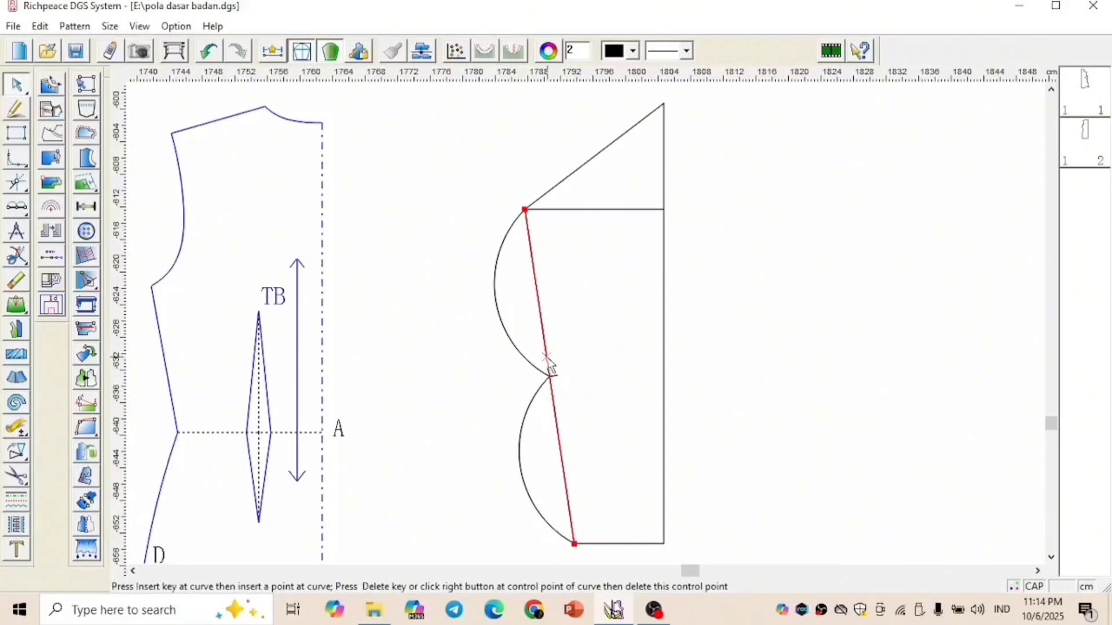
click(547, 357)
click(557, 375)
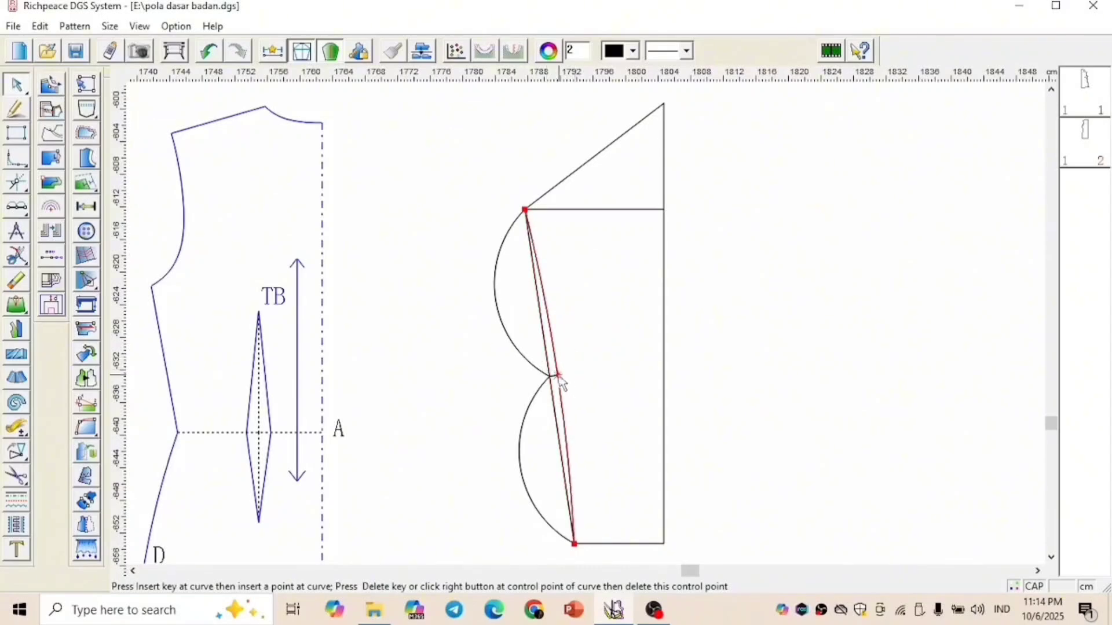
click(585, 357)
Erase the two divider arcs and the short midpoint guide from the sleeve
right_click(593, 322)
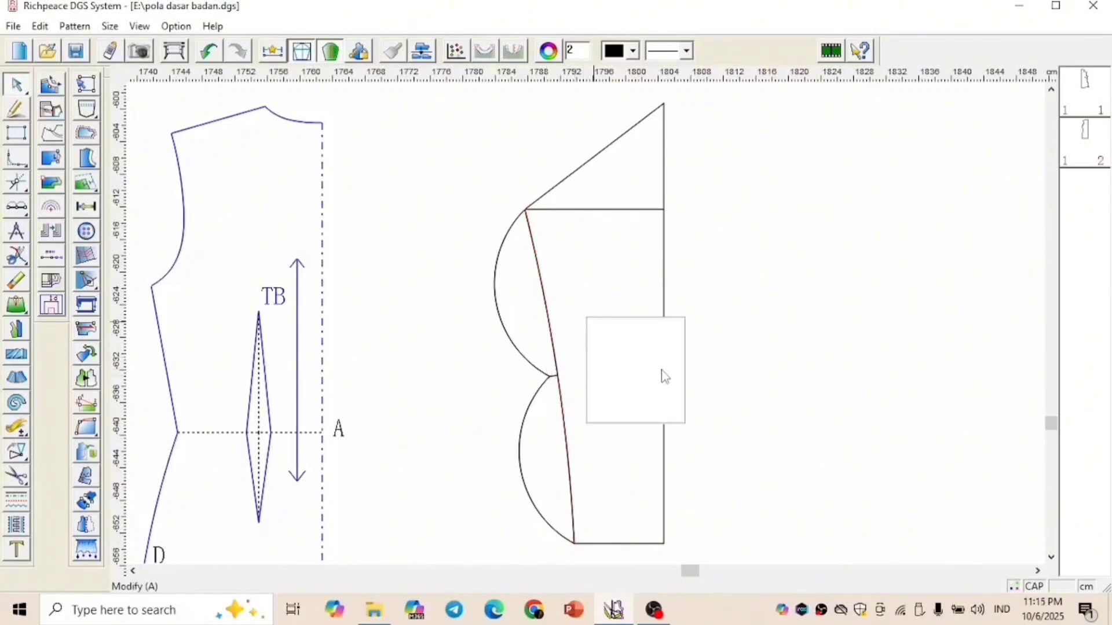
click(635, 383)
mouse_move(481, 330)
mouse_down()
mouse_move(546, 397)
mouse_move(531, 385)
mouse_up()
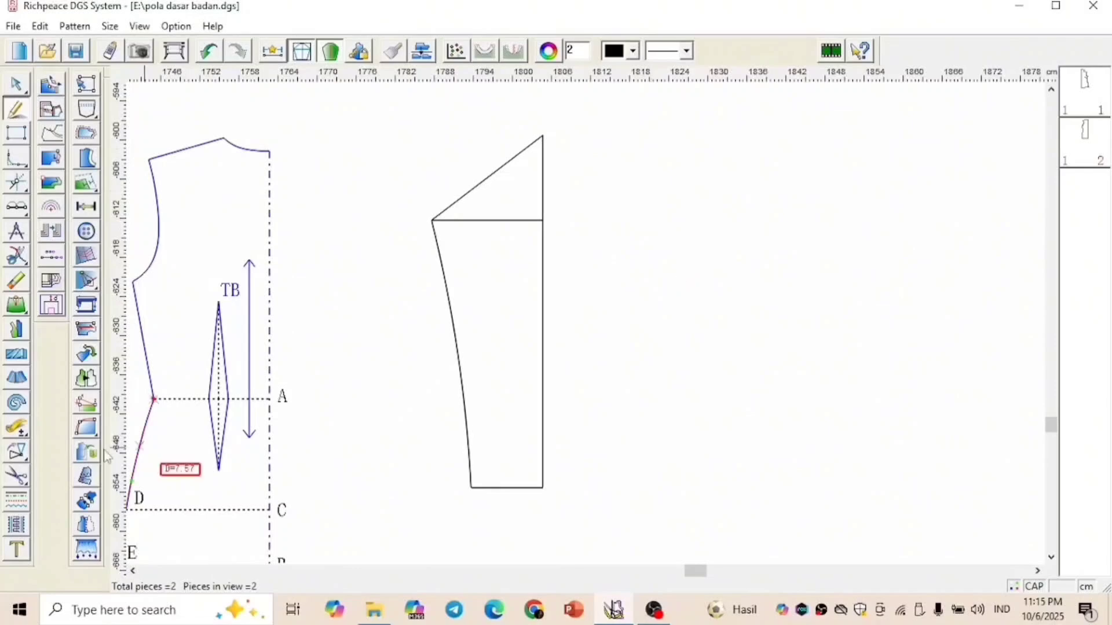
Mirror a copy of the half sleeve's cap, underarm and hem lines across its vertical centre line to form the full sleeve
click(17, 452)
click(43, 452)
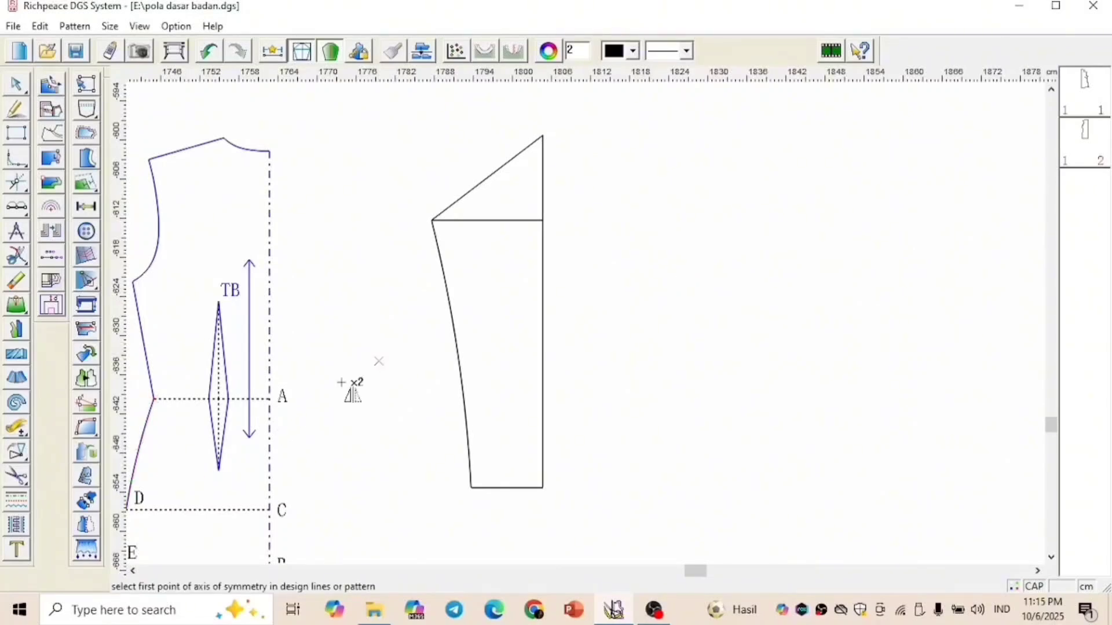
click(542, 488)
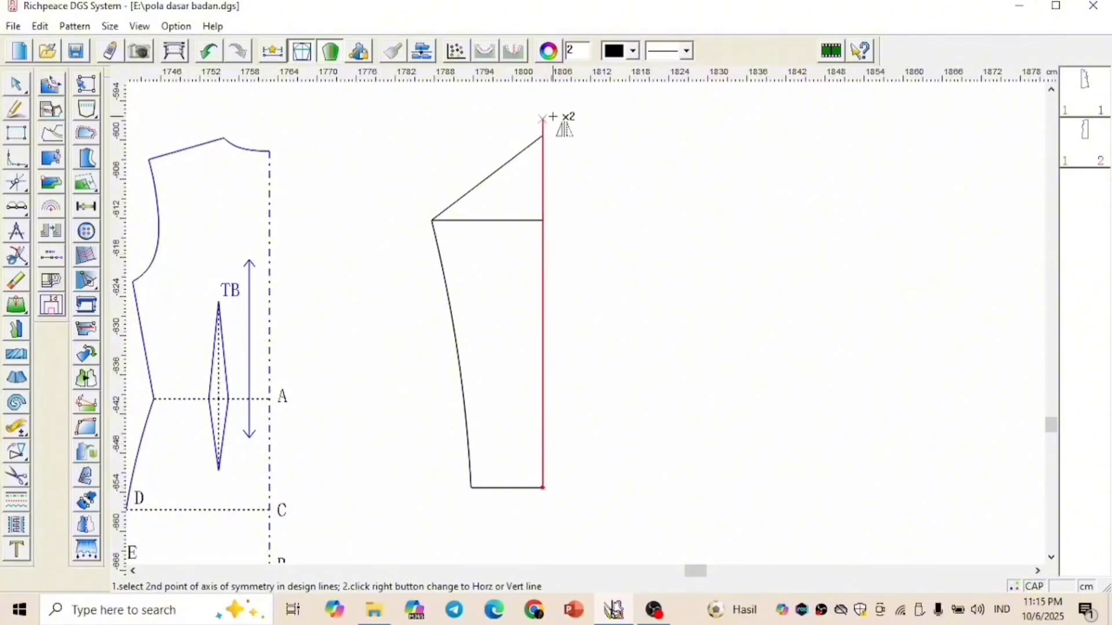
click(554, 95)
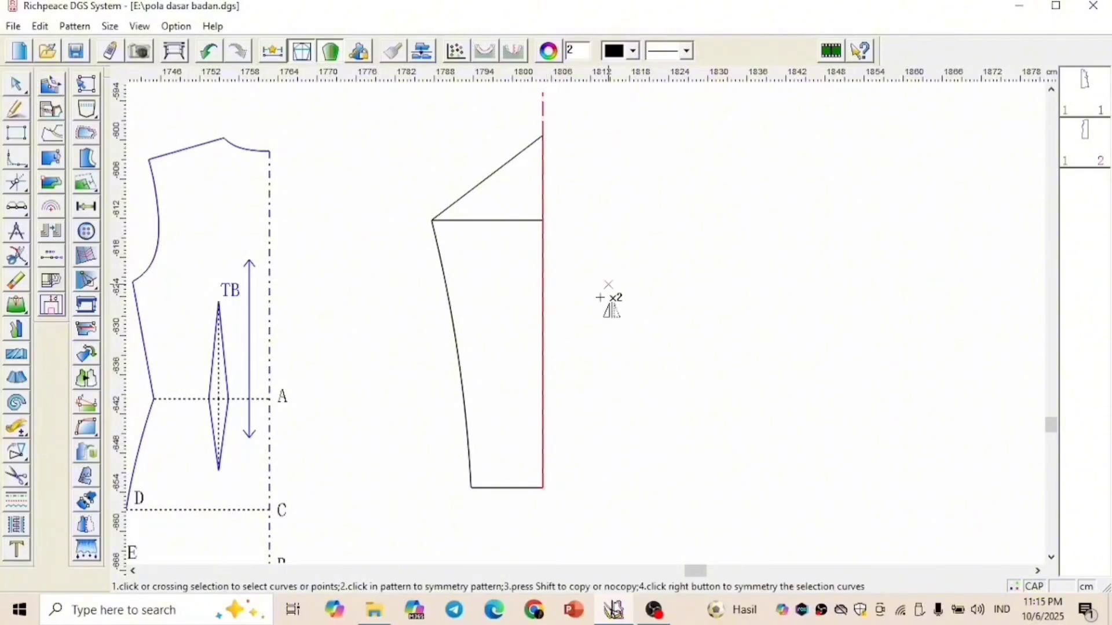
click(455, 219)
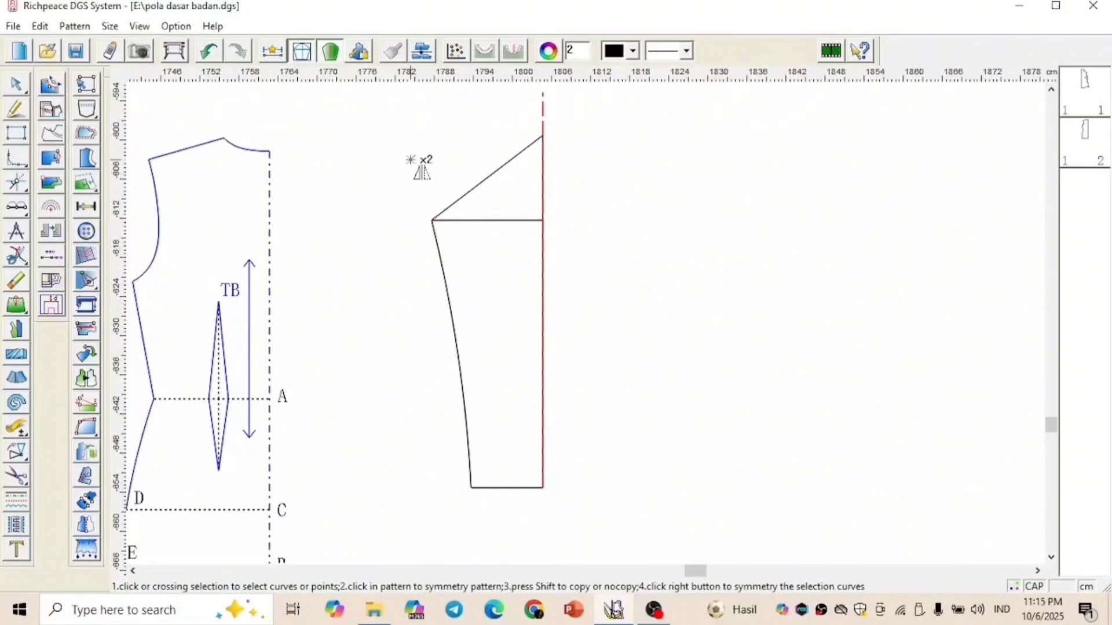
drag(410, 158, 516, 505)
right_click(516, 505)
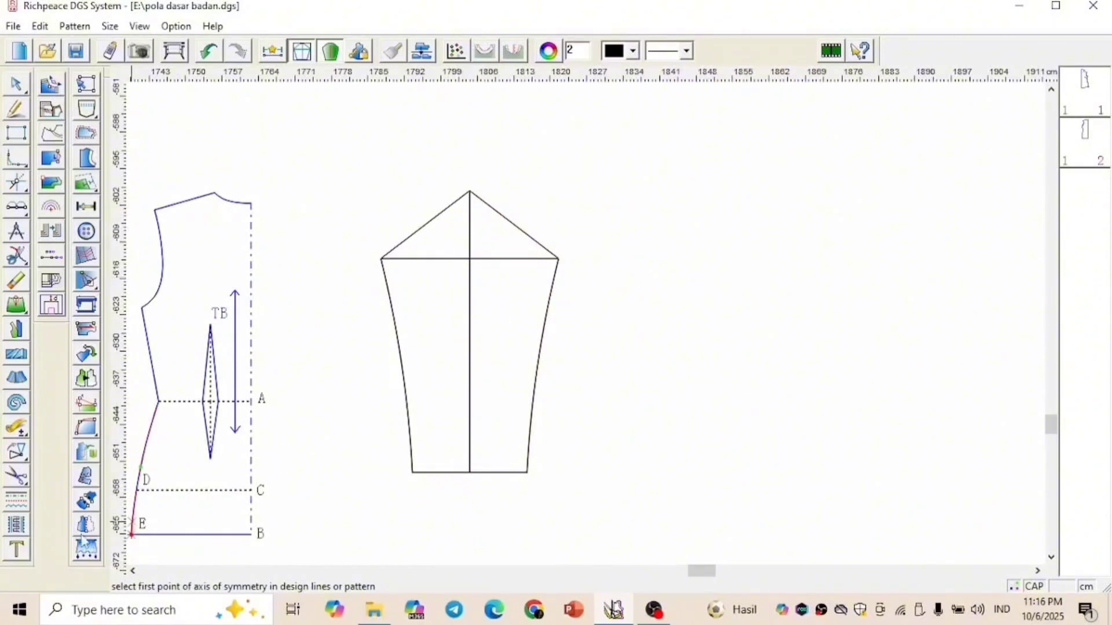
Label the sleeve points A at the cap top, B at the hem centre, C on the centre line, and D and E at the outer corners
click(14, 549)
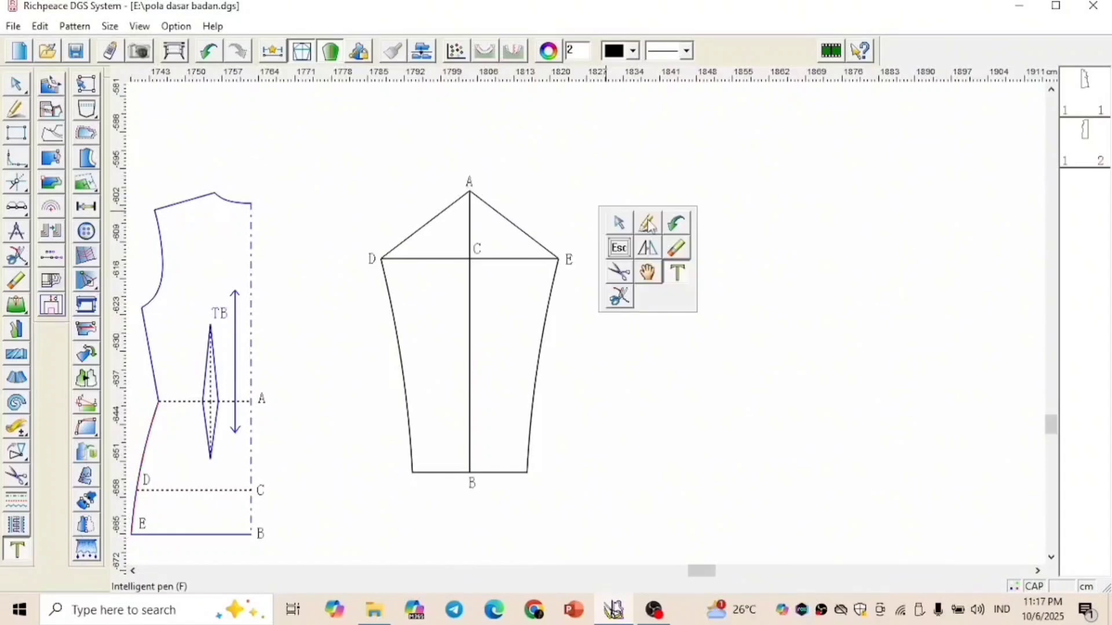
click(650, 221)
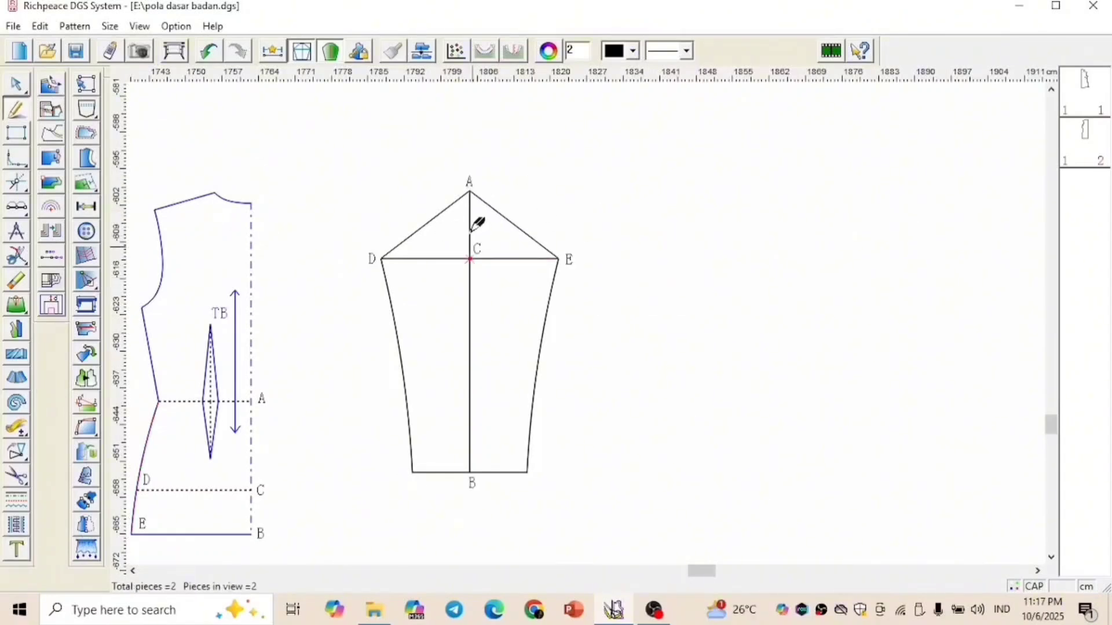
Divide the sleeve cap lines A-D and A-E into three equal parts each
scroll(486, 207, up, 4)
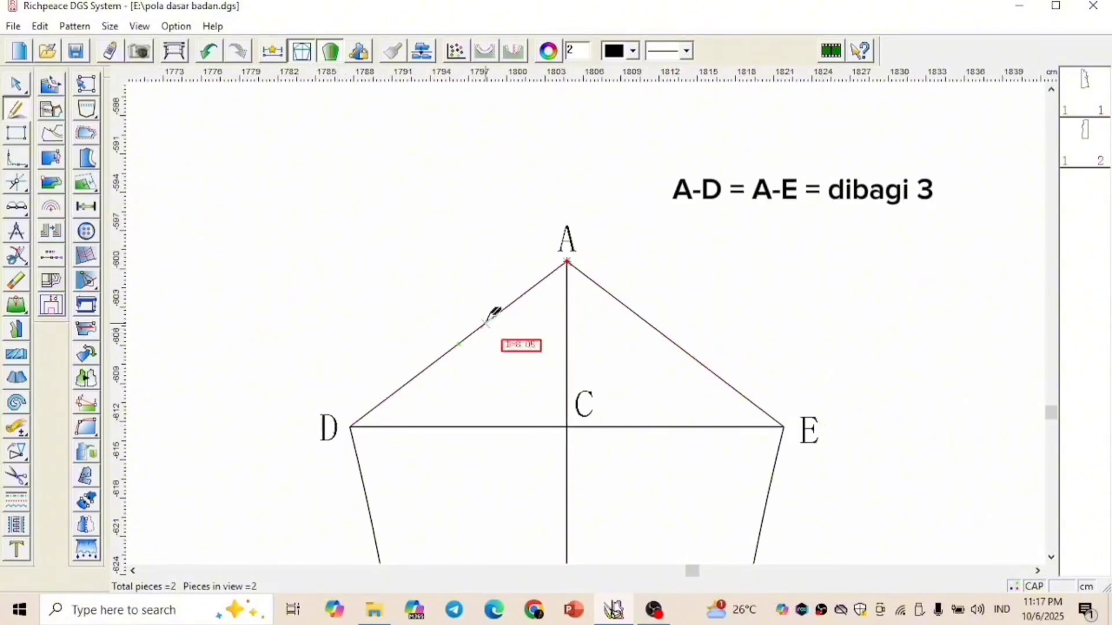
click(16, 207)
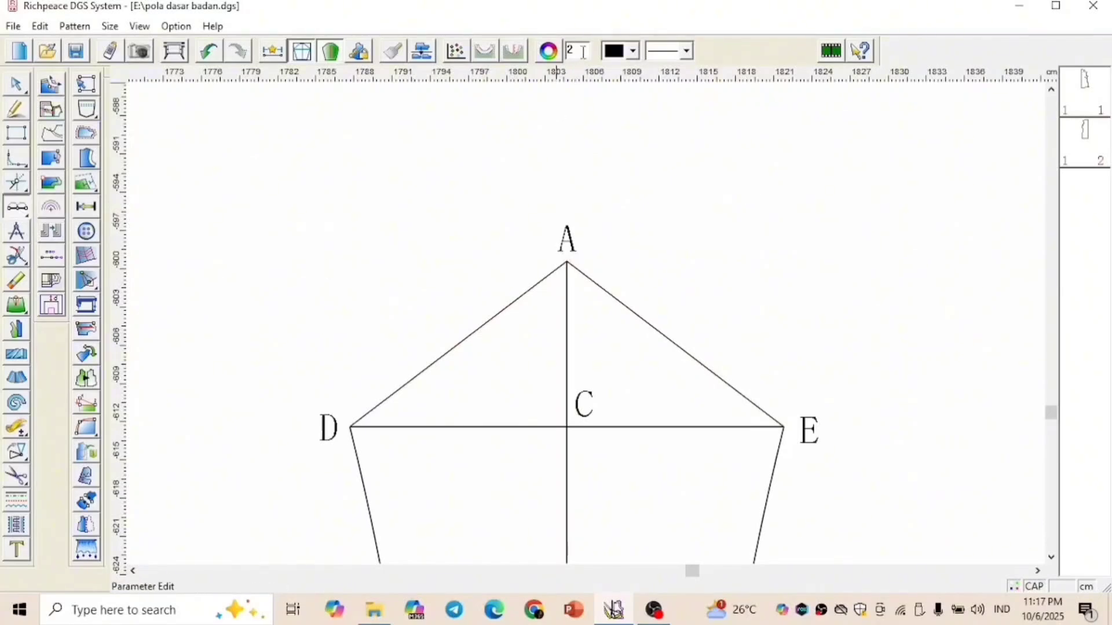
text(3)
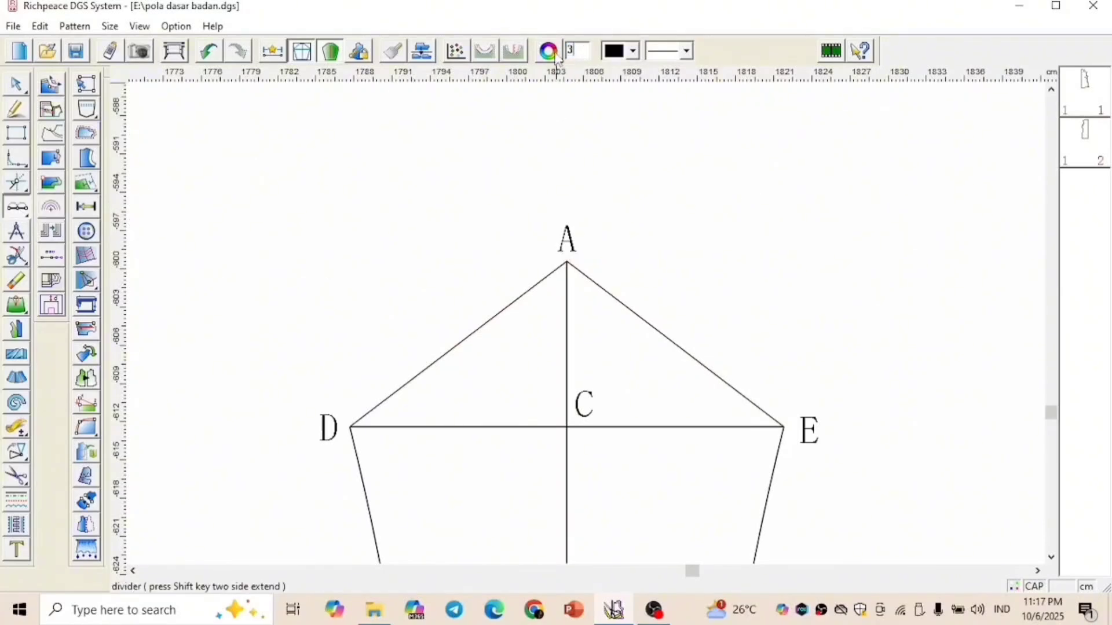
click(461, 342)
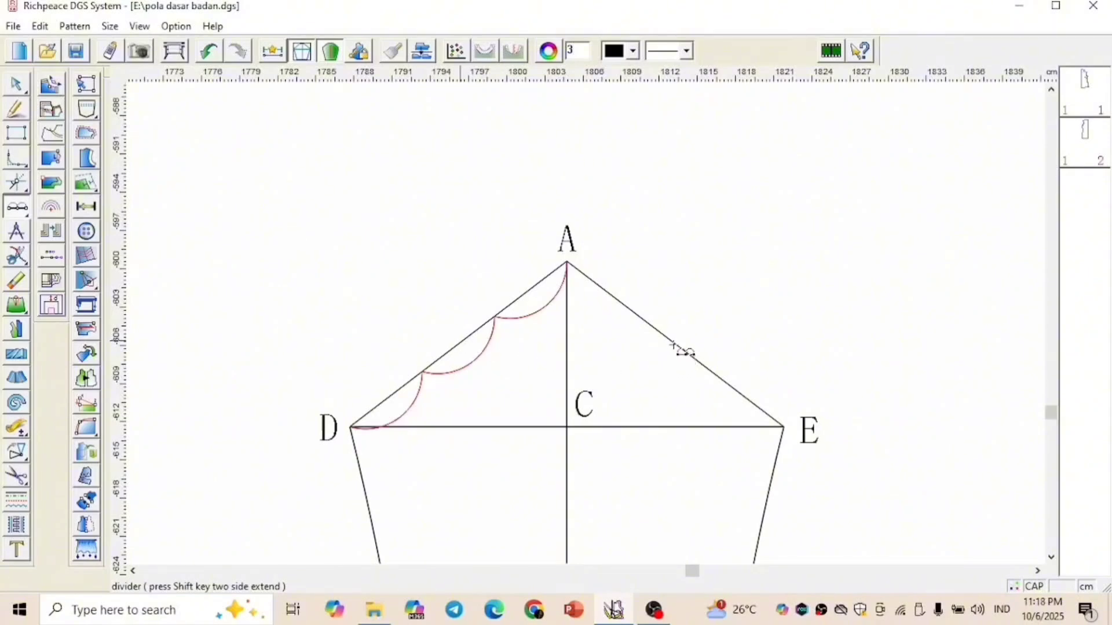
Label the division points a1 and a2 on line A-D, and a3 and a4 on line A-E
right_click(749, 230)
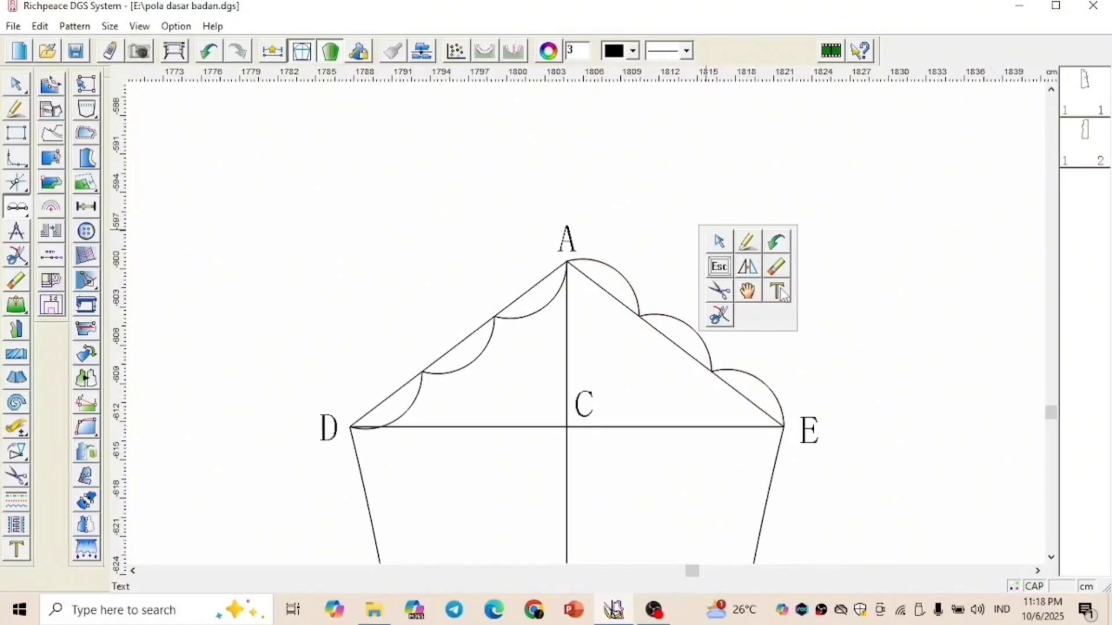
click(778, 292)
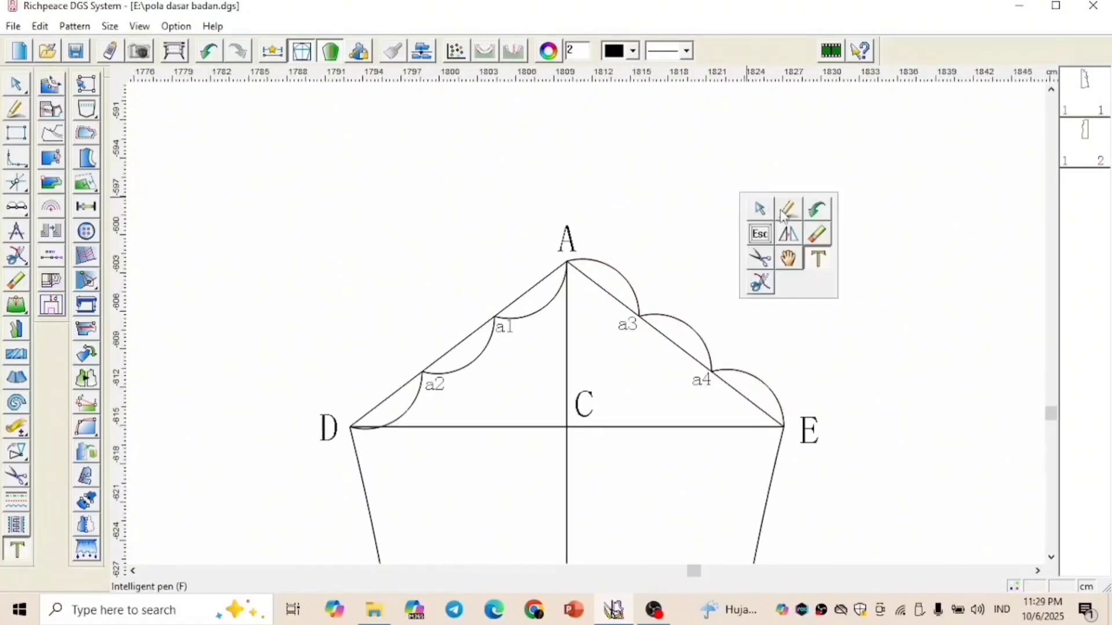
click(764, 206)
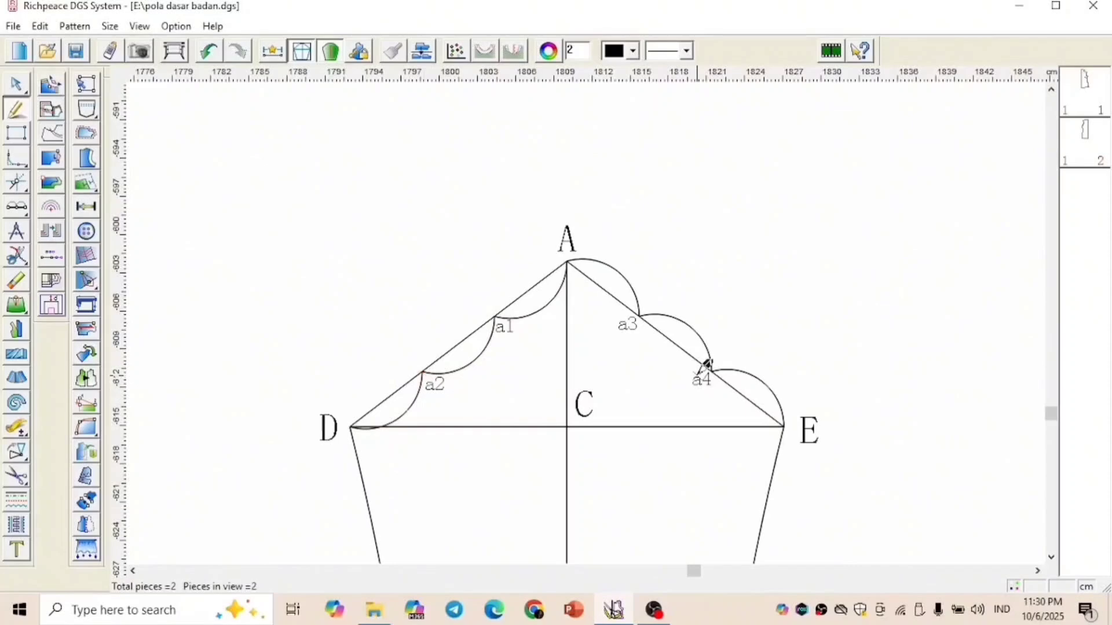
Split cap line A-D at point a2 and cap line A-E at point a4
click(26, 253)
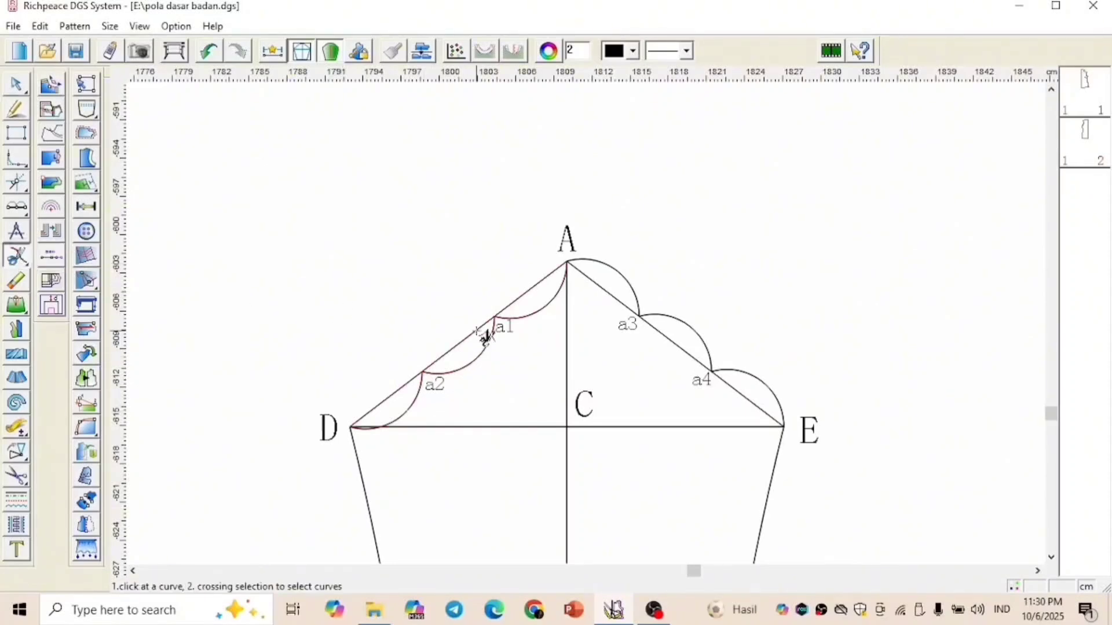
click(487, 336)
click(423, 372)
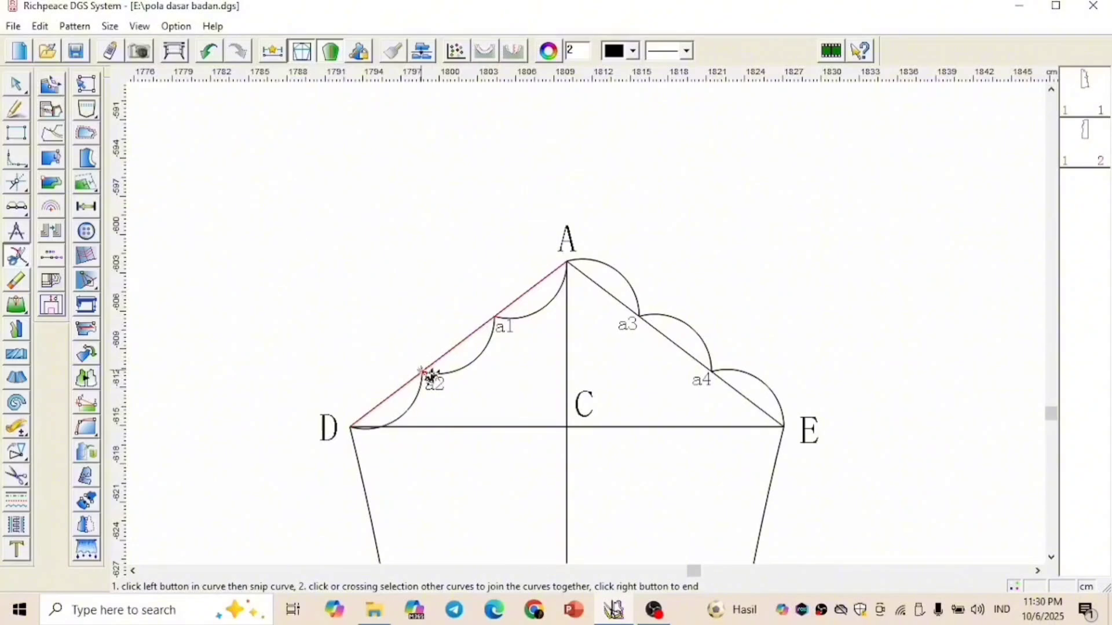
right_click(393, 316)
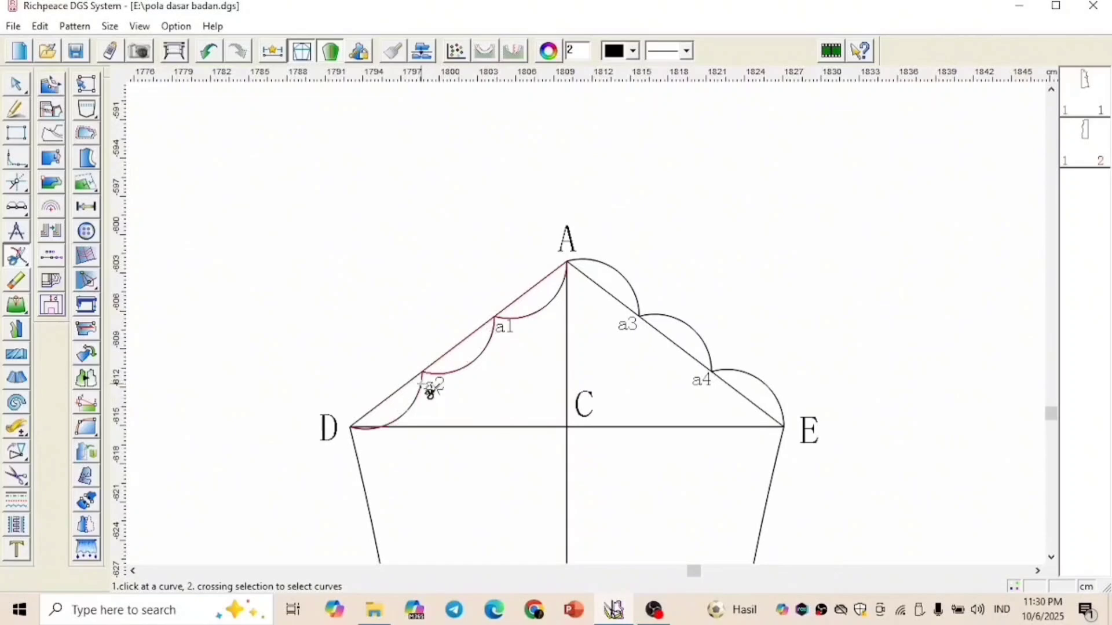
click(665, 334)
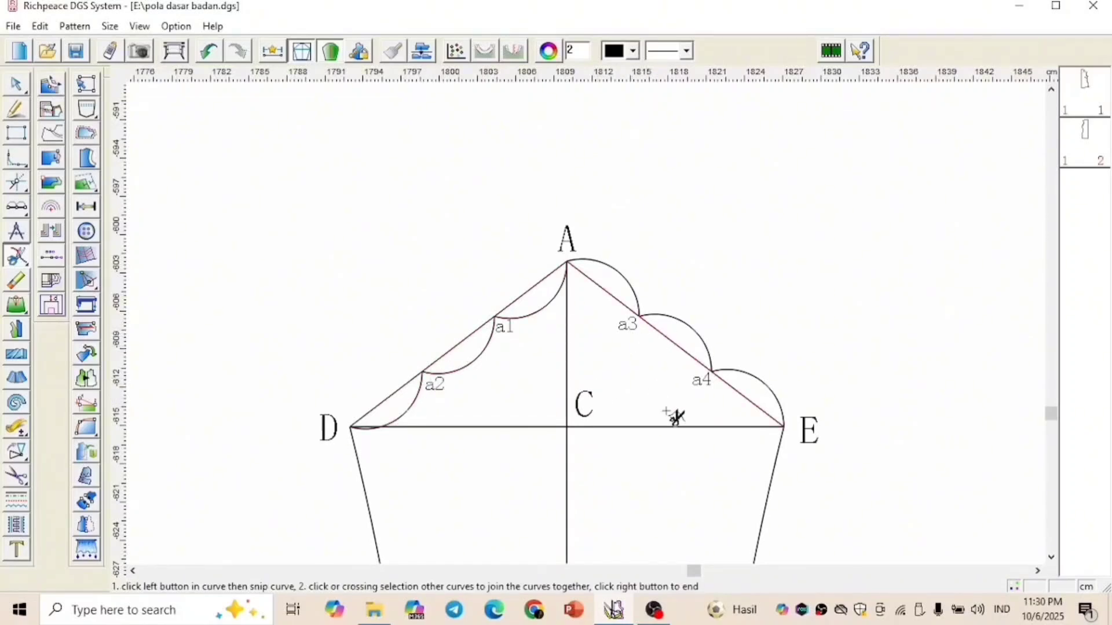
click(711, 371)
right_click(738, 400)
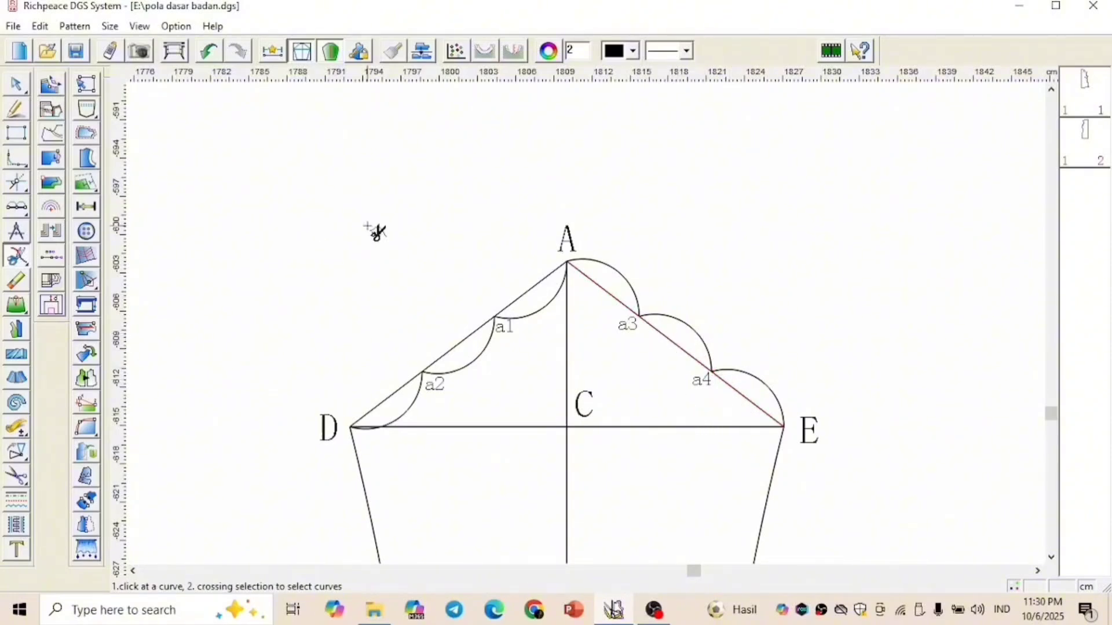
click(356, 437)
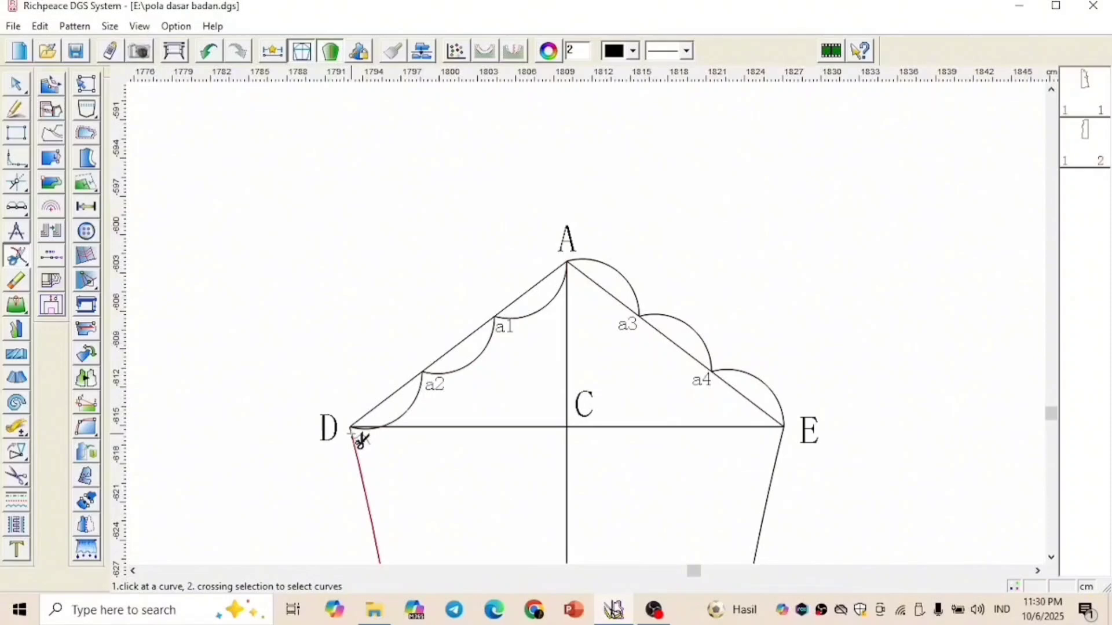
Divide segments a2-D and a4-E into two equal parts and label their midpoints d1 and d2
click(22, 208)
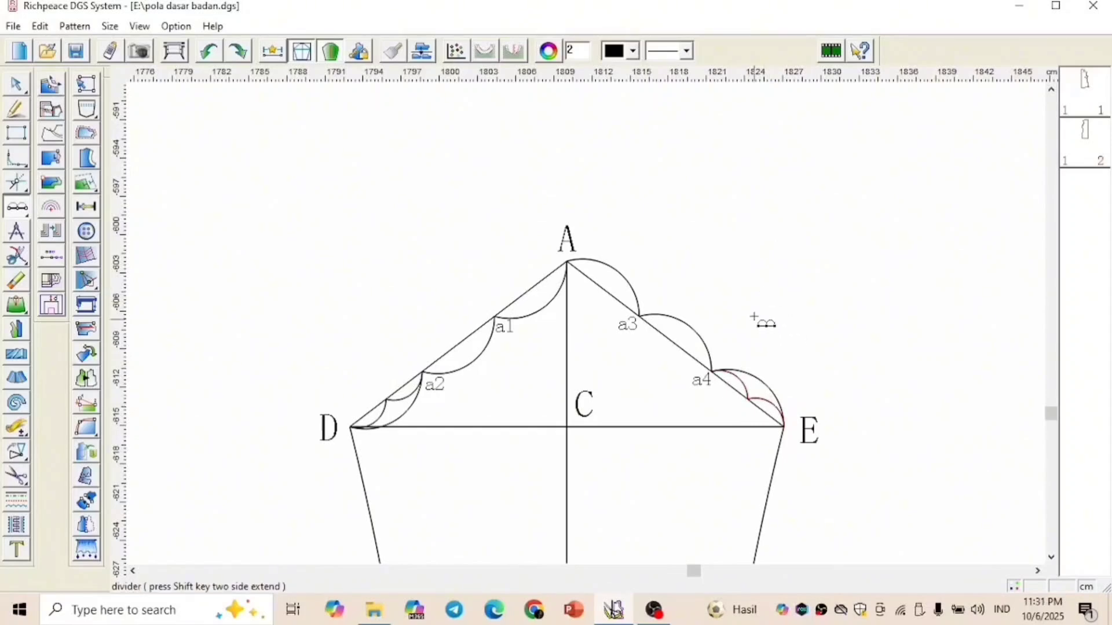
right_click(758, 318)
click(822, 349)
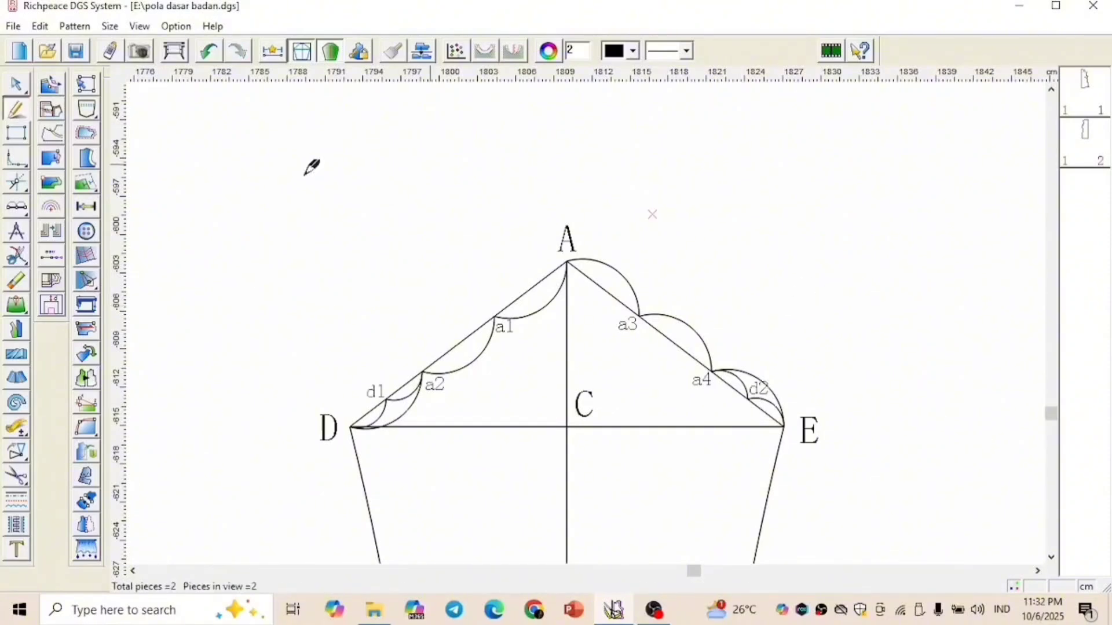
Draw a 1.5 cm line at 90 degrees outward from point a1 on cap line A-D
click(16, 183)
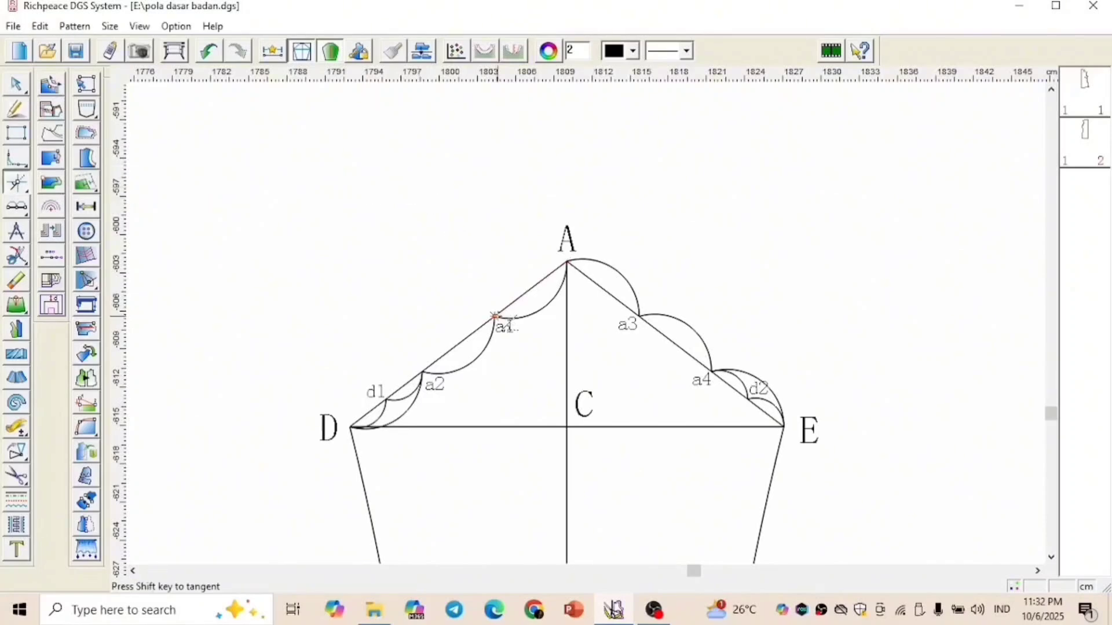
click(507, 320)
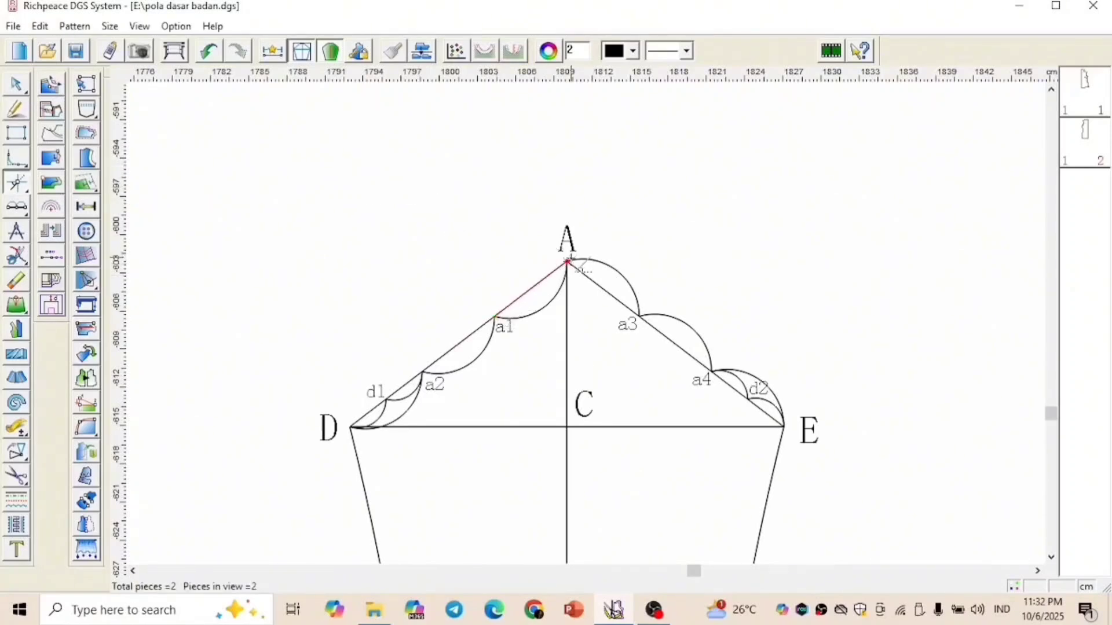
click(568, 261)
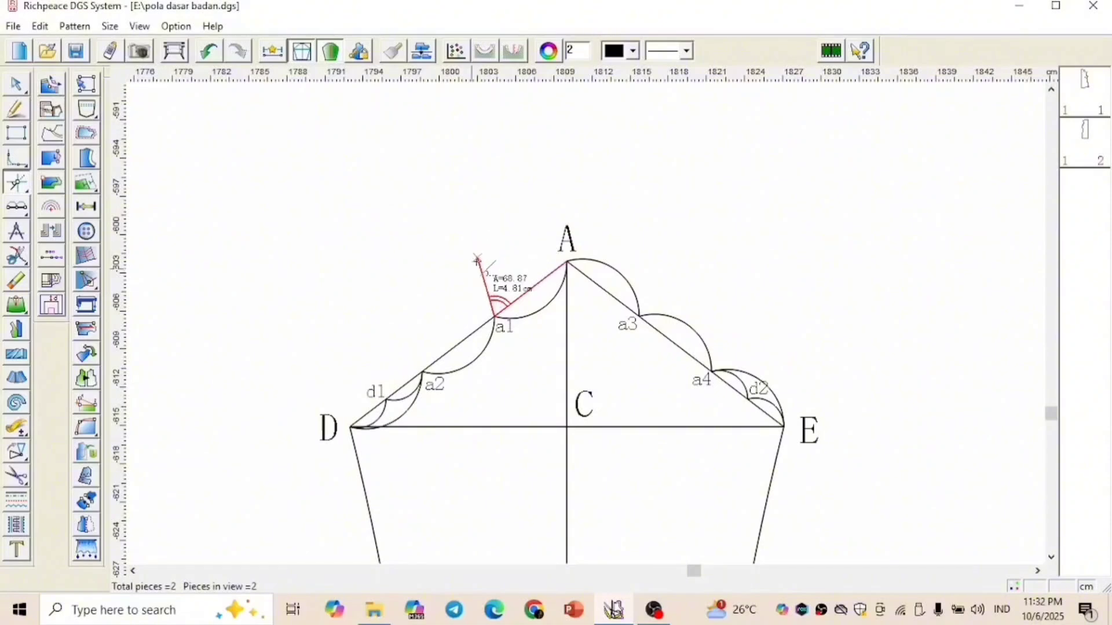
click(480, 300)
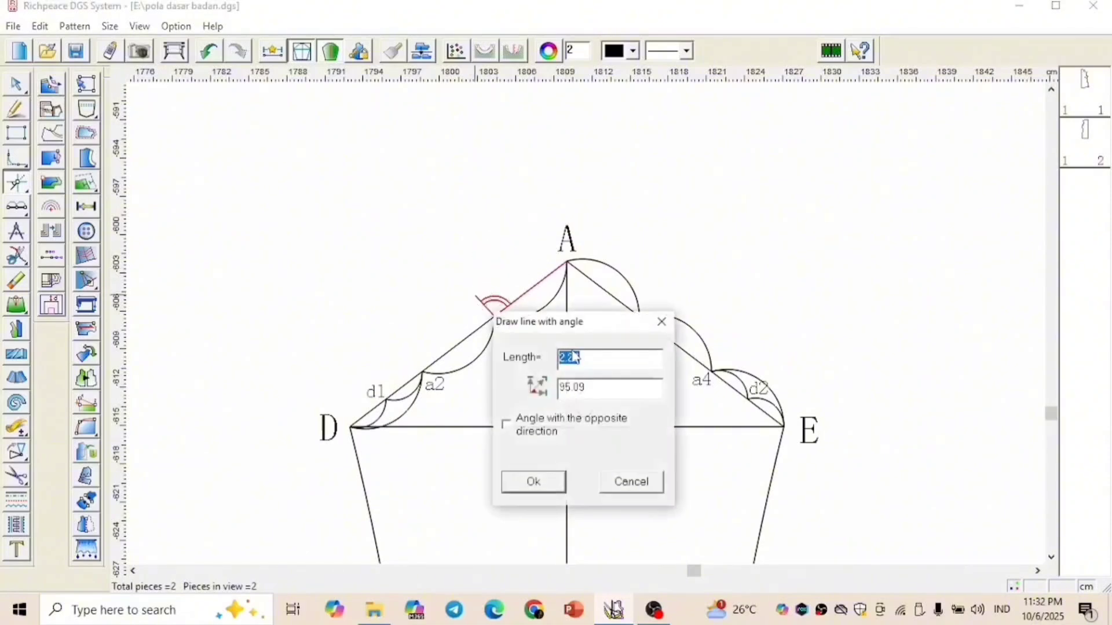
drag(585, 328, 705, 212)
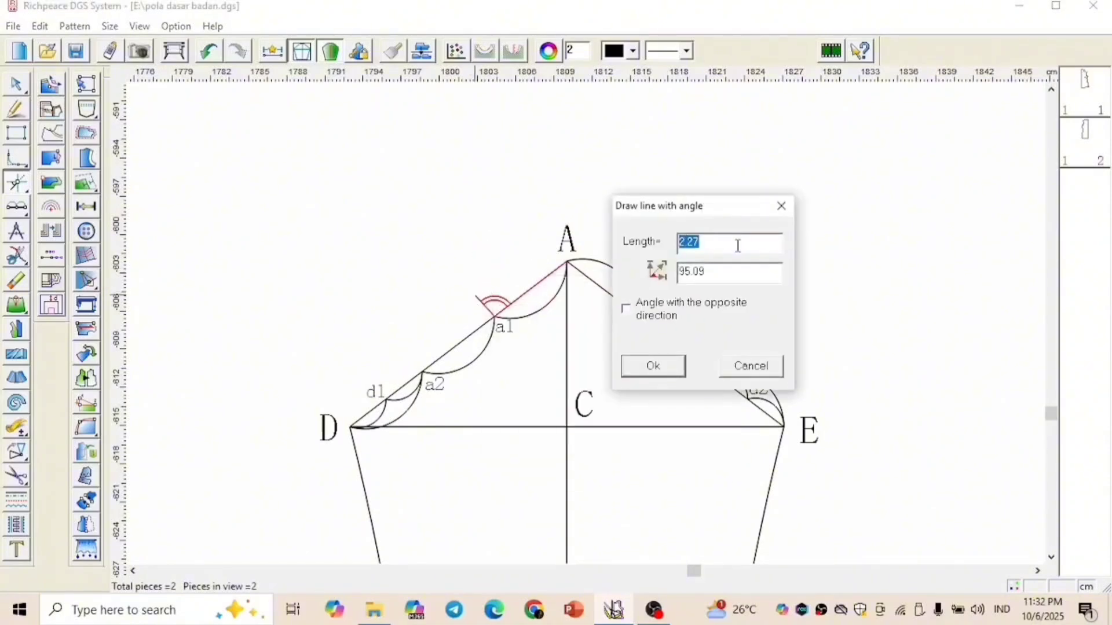
text(1.5)
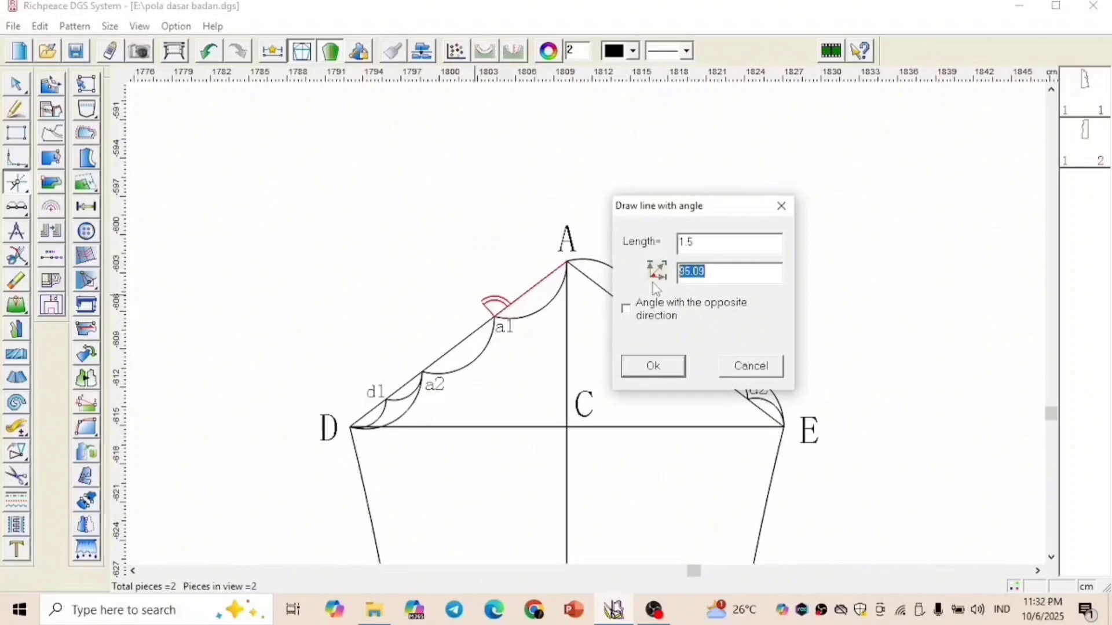
text(90)
click(682, 368)
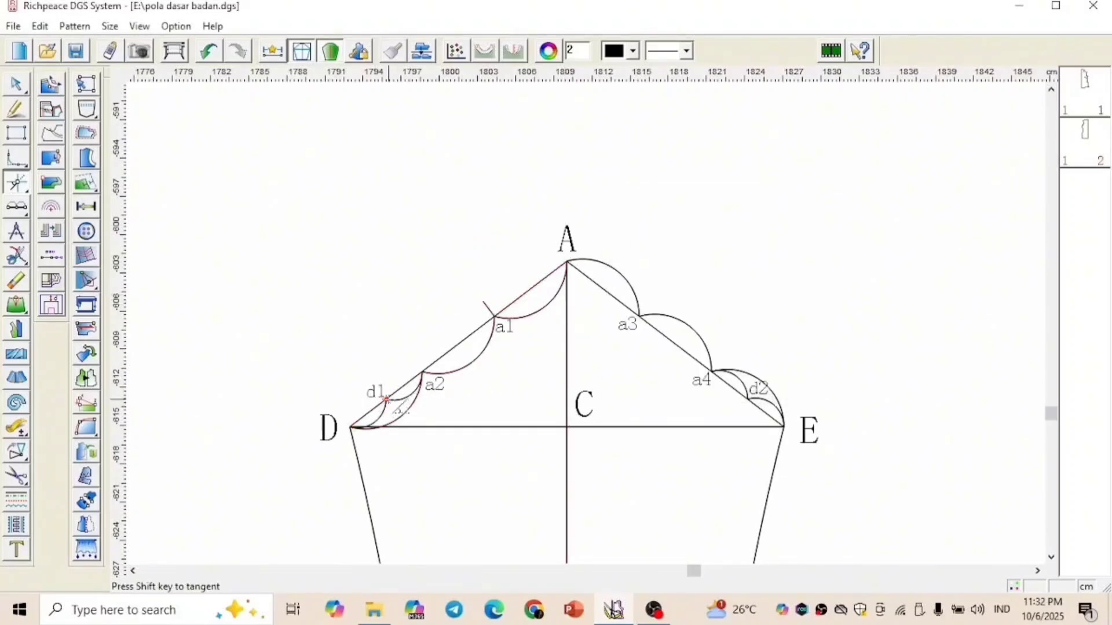
Draw a 1 cm line at 90 degrees inward from point d1 on cap segment a2-D
click(386, 399)
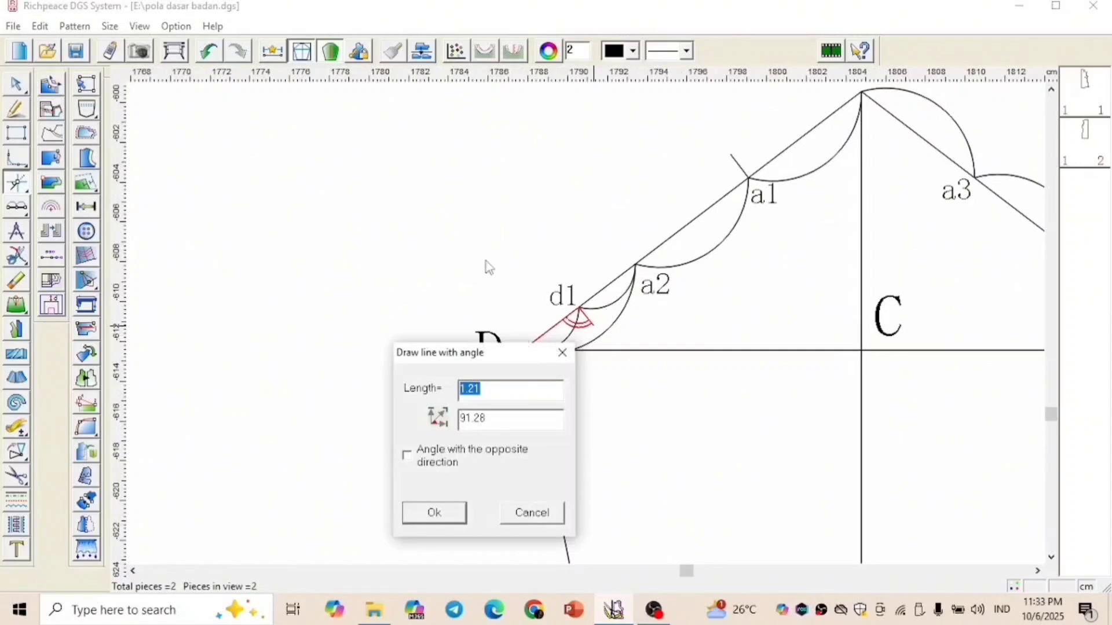
drag(509, 352, 442, 154)
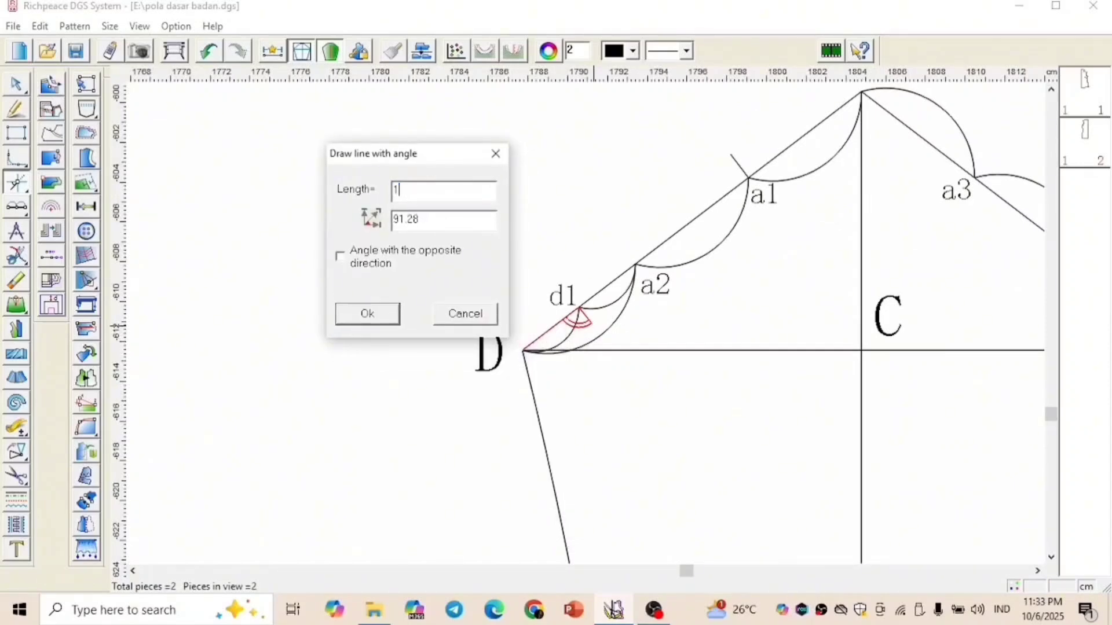
double_click(425, 225)
text(90)
click(370, 322)
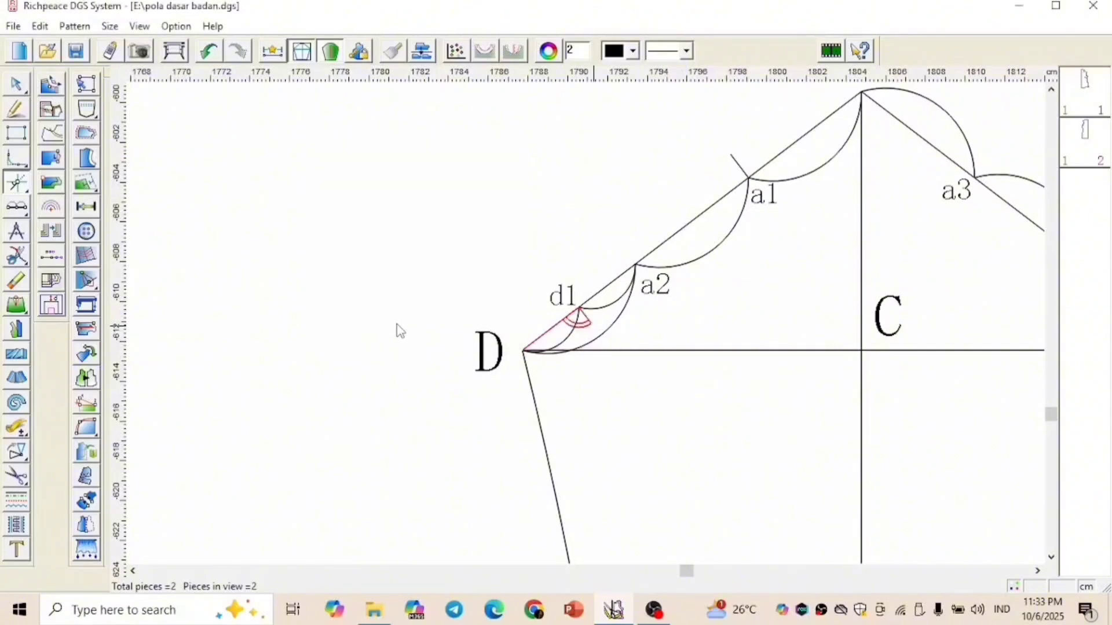
Draw a 2 cm line at 90 degrees outward from point a3 on cap line A-E
scroll(802, 307, down, 2)
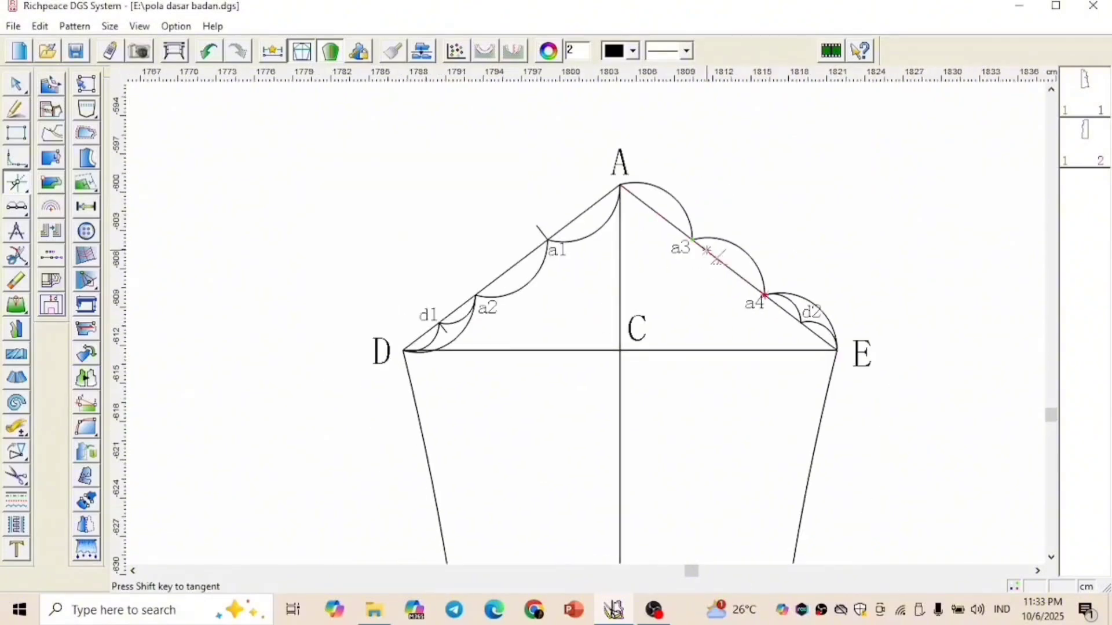
scroll(590, 325, up, 3)
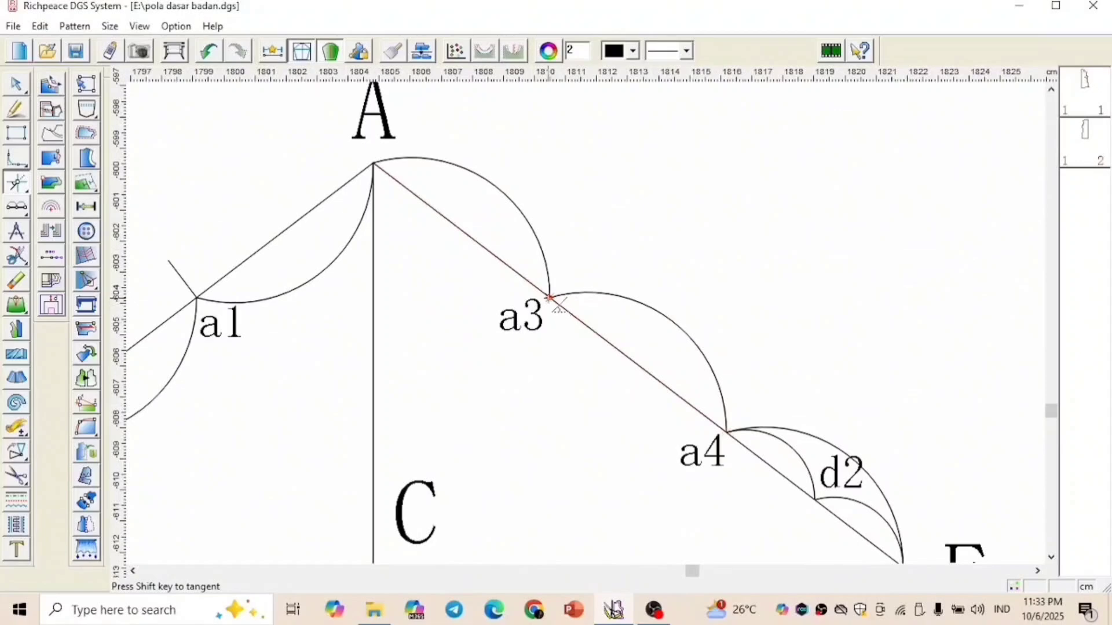
click(549, 298)
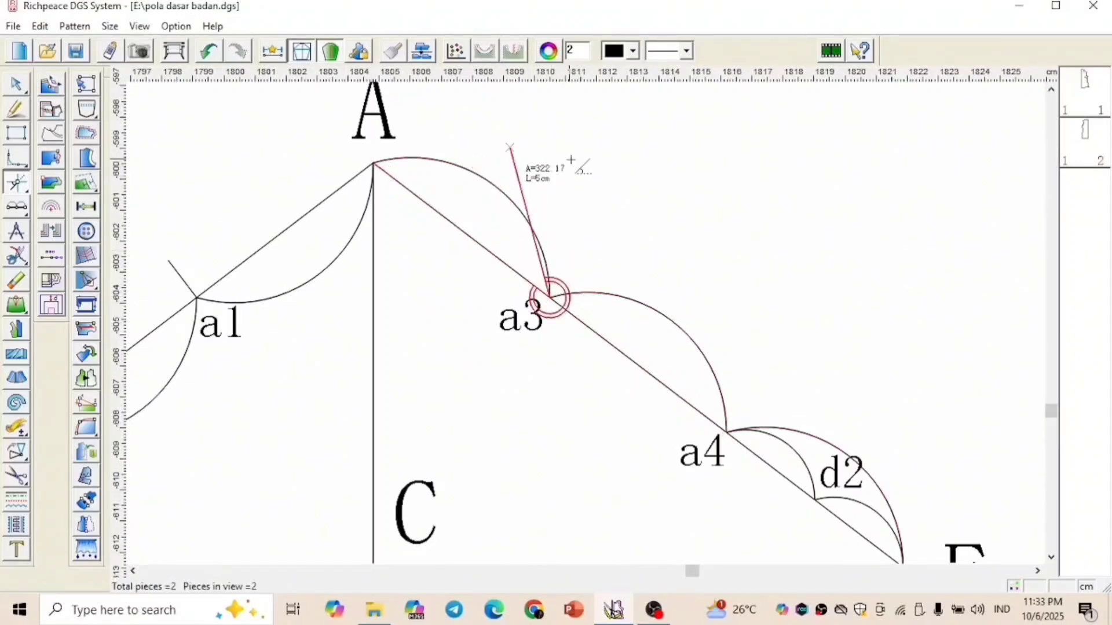
click(620, 234)
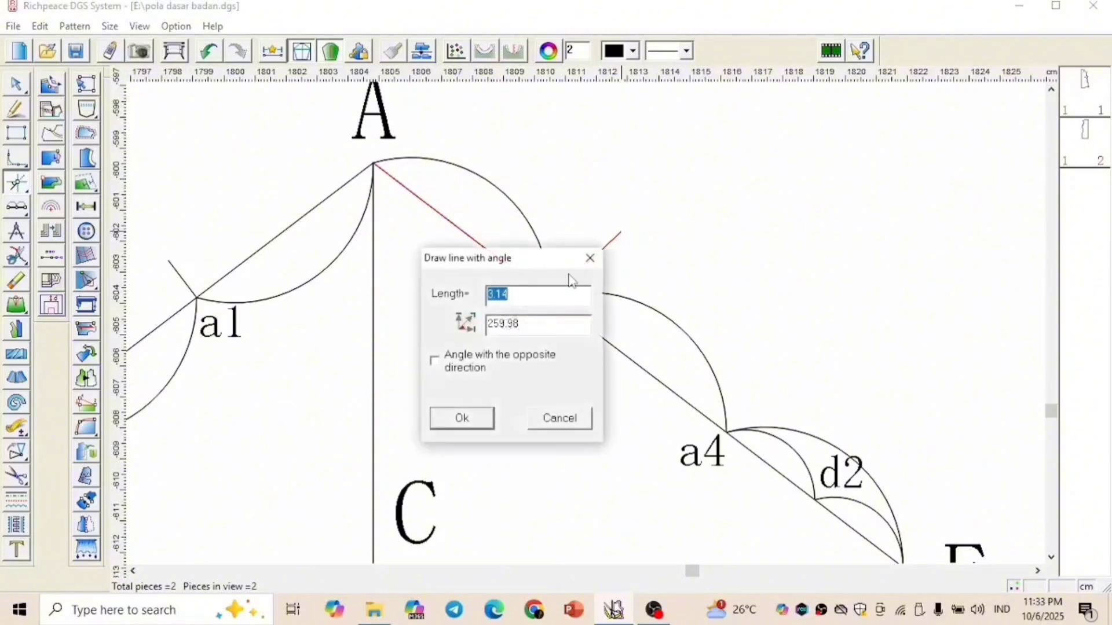
mouse_move(521, 267)
mouse_down()
mouse_move(377, 219)
mouse_move(365, 172)
mouse_up()
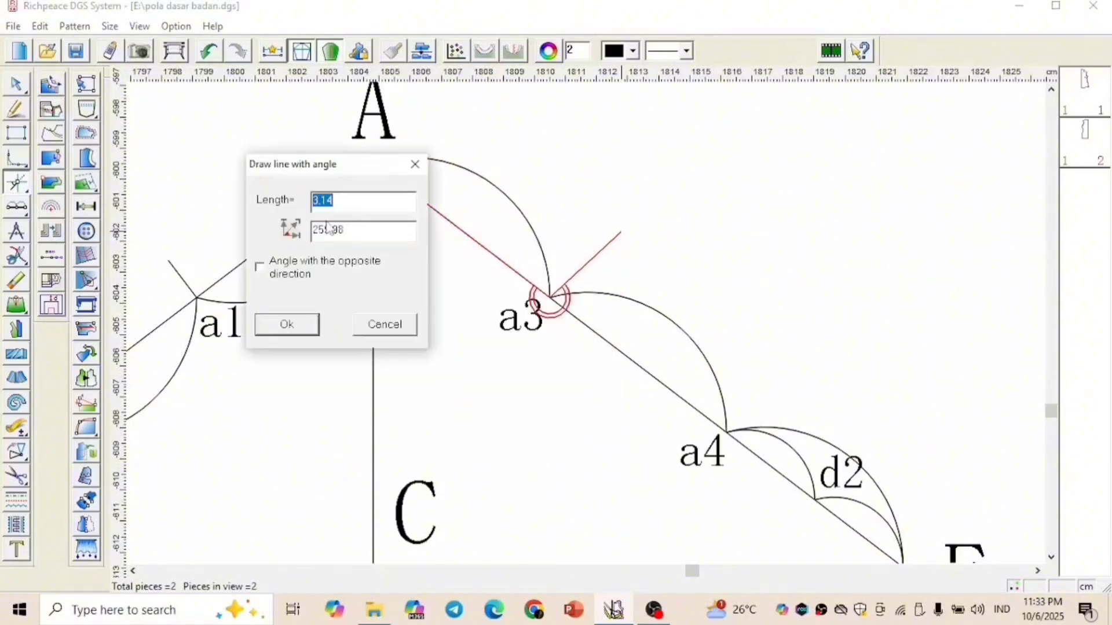
text(2)
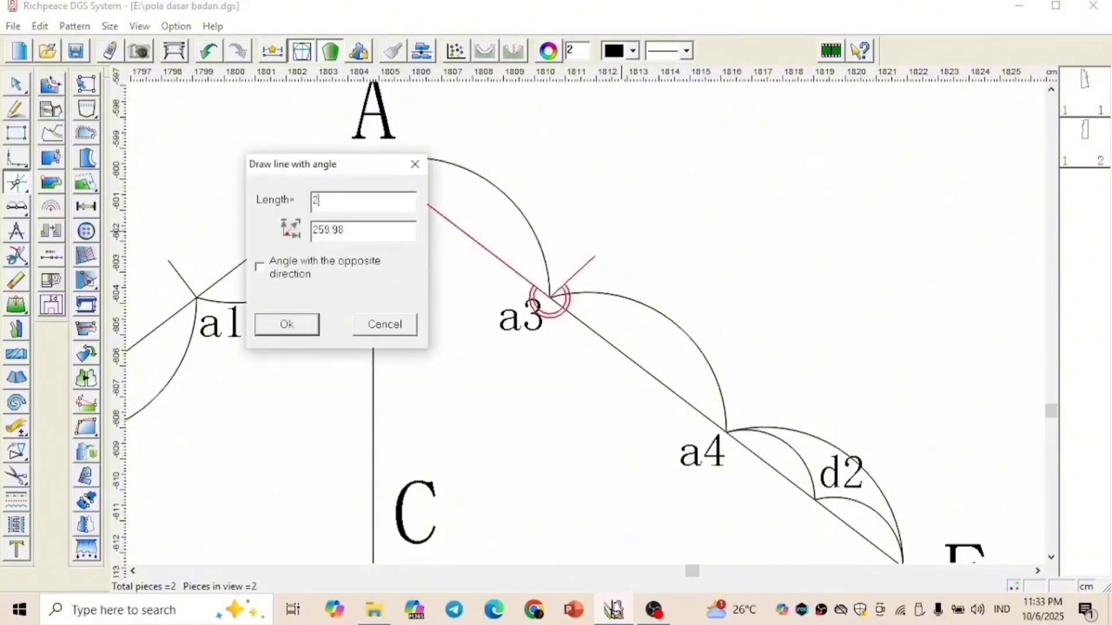
click(260, 267)
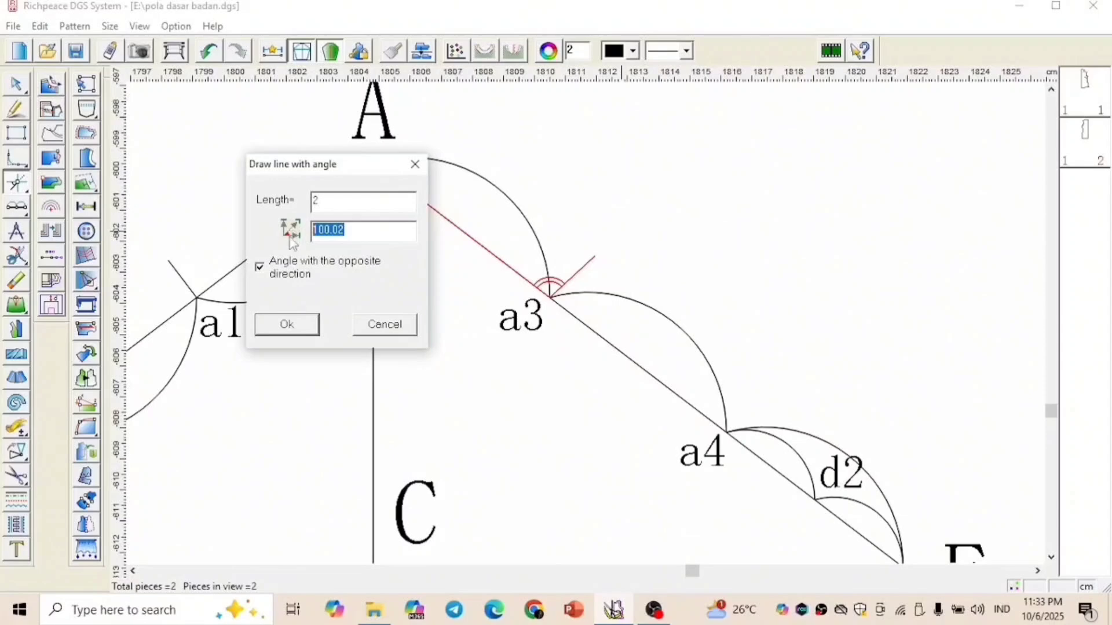
text(90)
click(297, 324)
Draw a 0.5 cm line at 90 degrees inward from point d2 on cap segment a4-E
scroll(736, 328, down, 1)
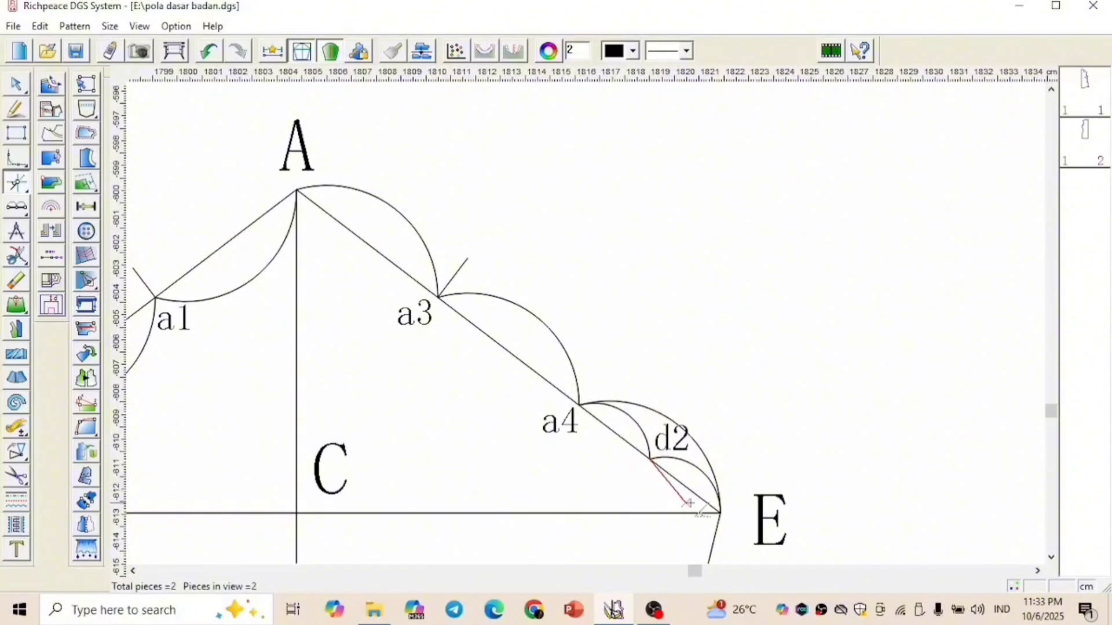
click(720, 513)
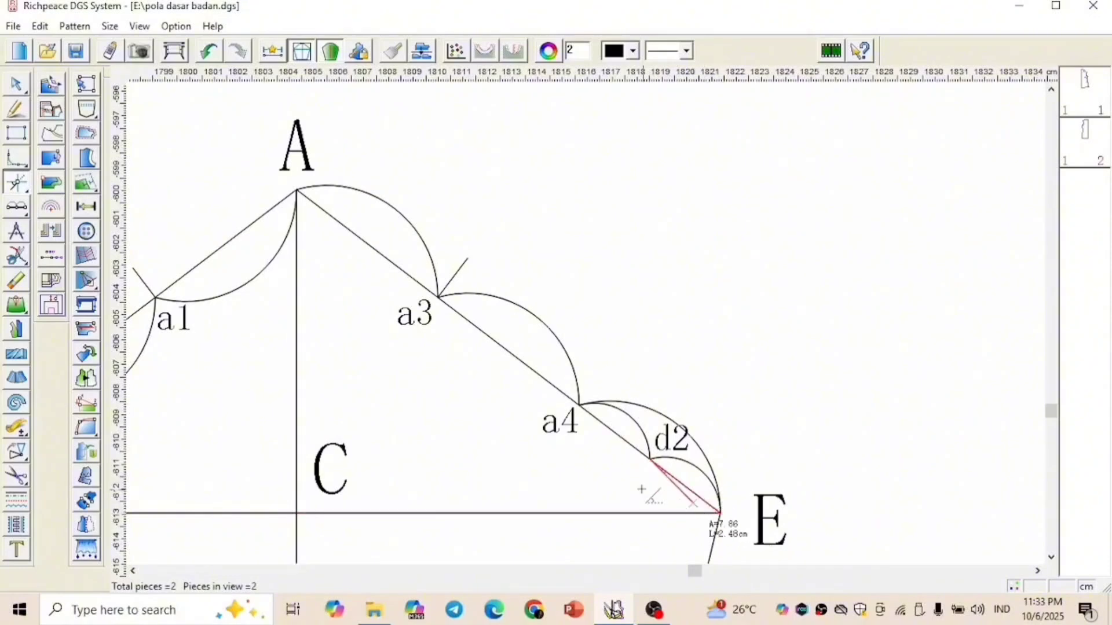
click(633, 481)
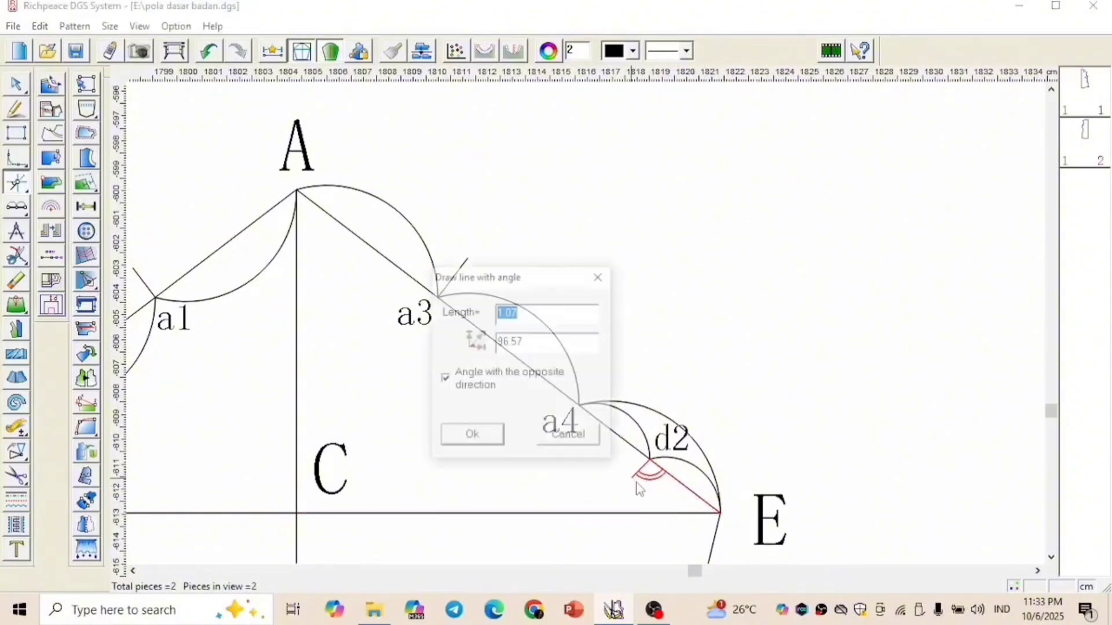
mouse_move(533, 284)
mouse_down()
mouse_move(504, 263)
mouse_move(362, 223)
mouse_up()
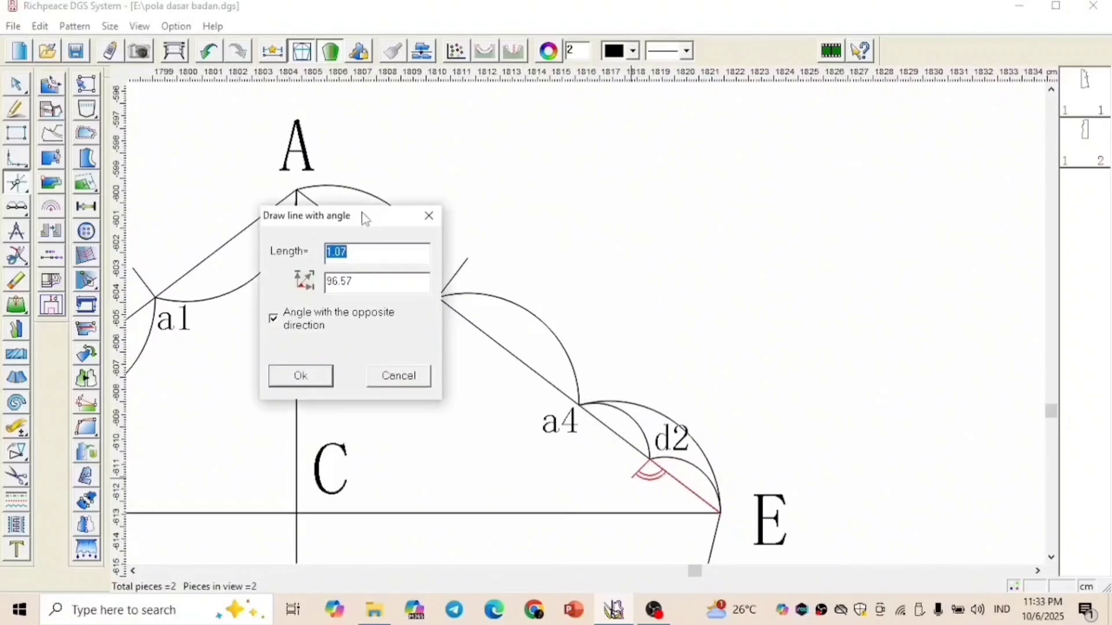
text(0.590)
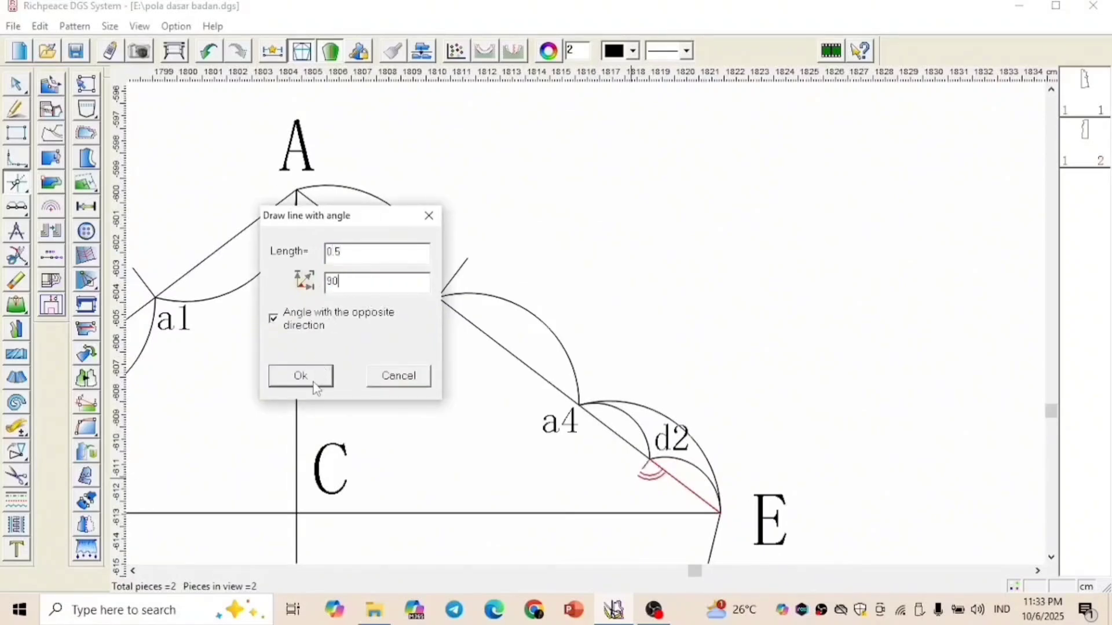
click(313, 382)
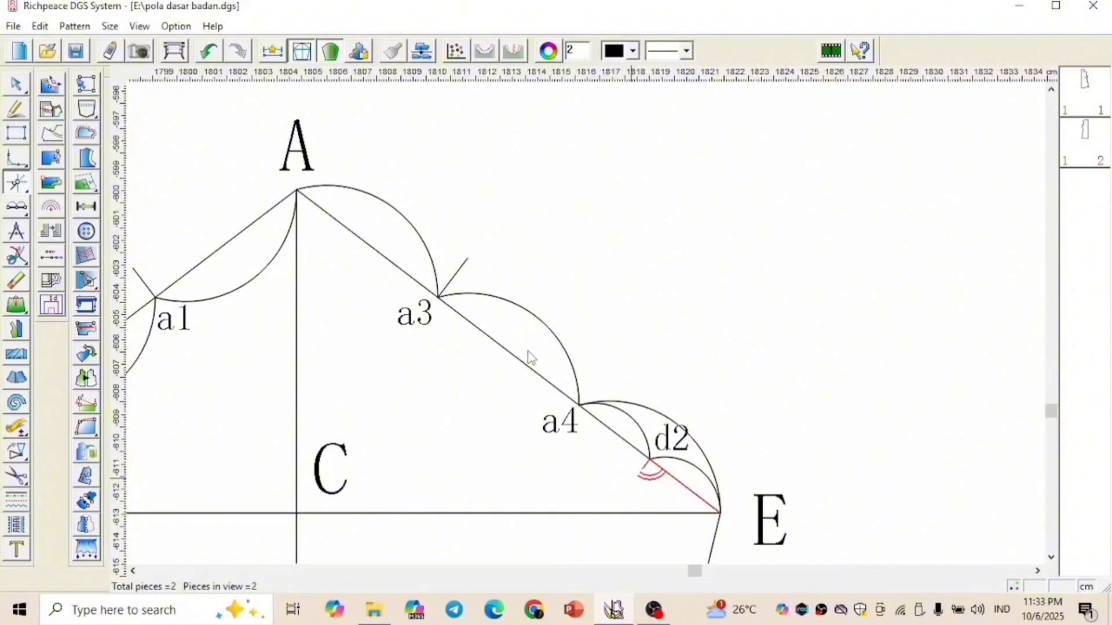
Curve cap segment A-a2 outward to the tip of the a1 guide and segment a2-D inward to the tip of the d1 guide
scroll(464, 392, down, 1)
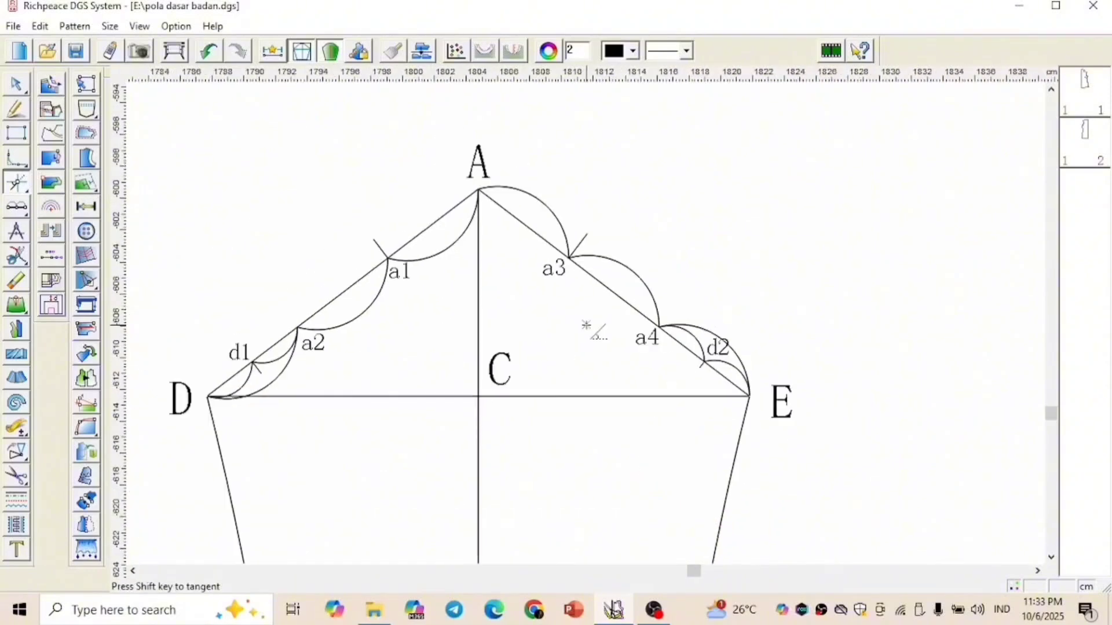
right_click(613, 186)
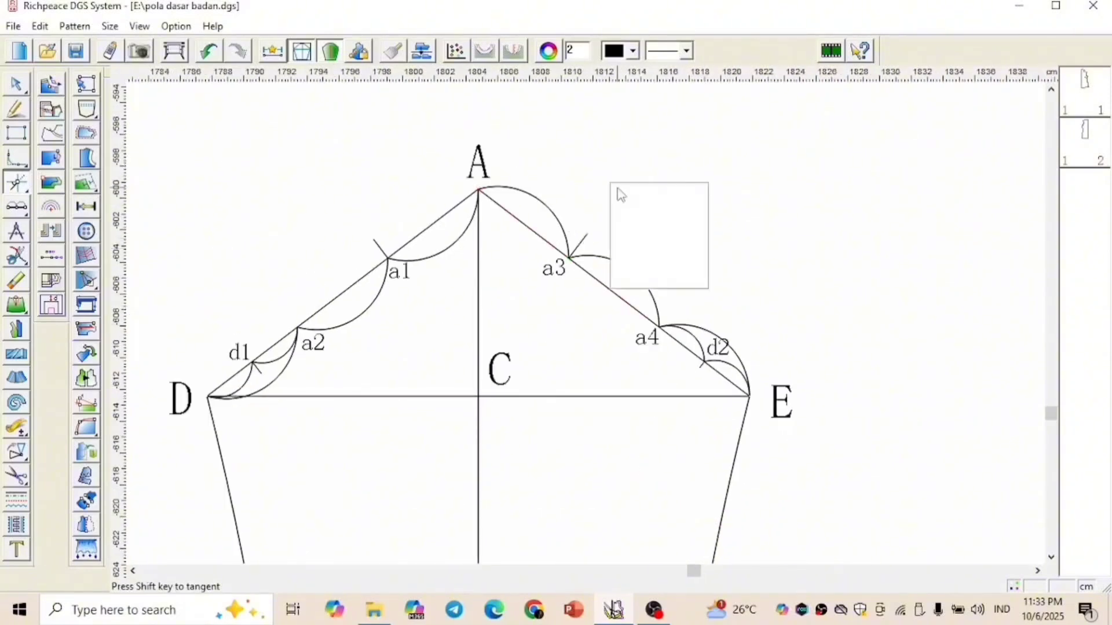
click(631, 200)
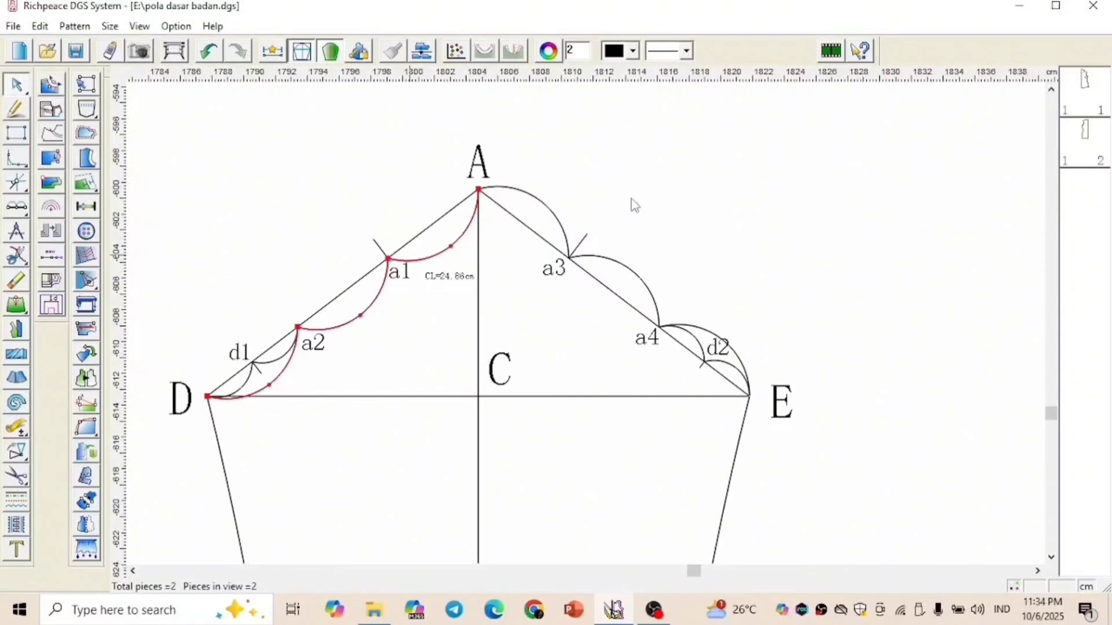
click(410, 251)
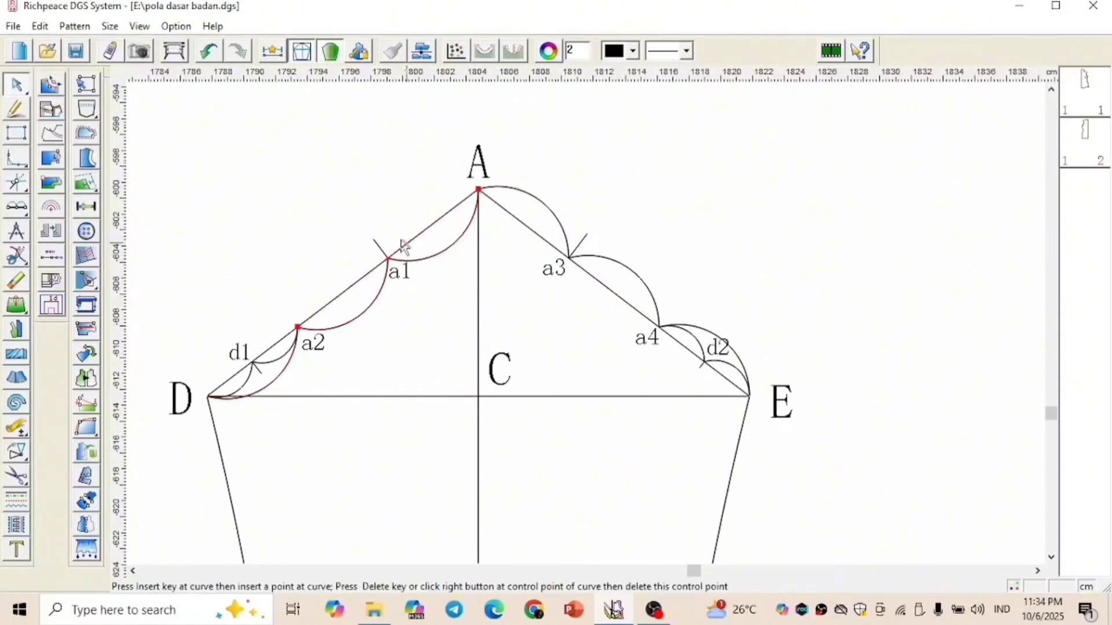
mouse_move(389, 234)
mouse_down()
mouse_move(377, 230)
mouse_move(376, 247)
mouse_up()
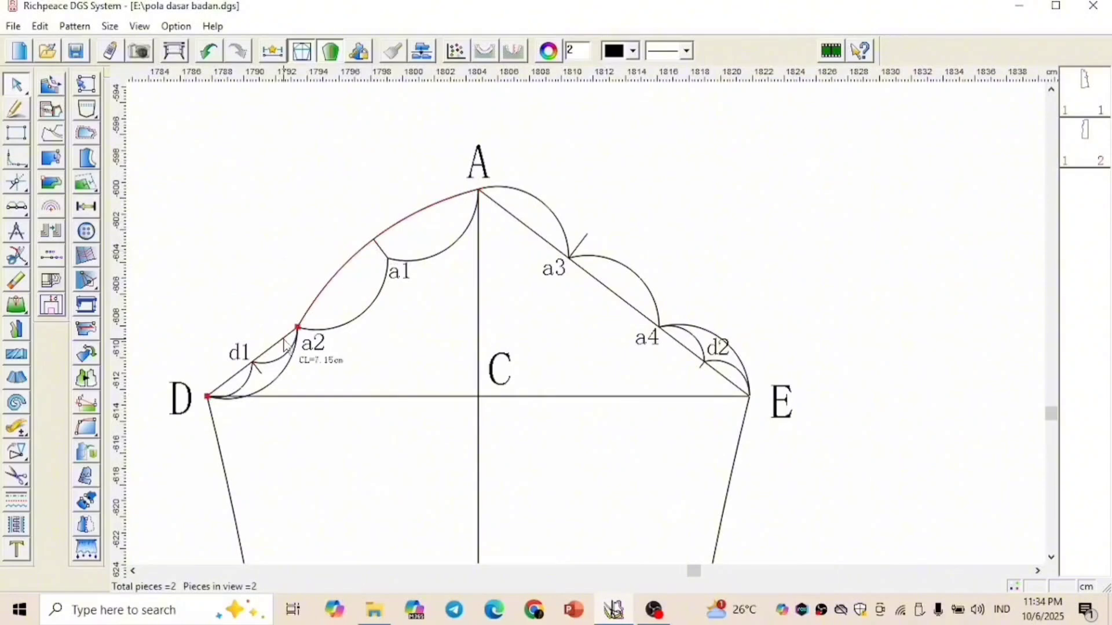
click(272, 354)
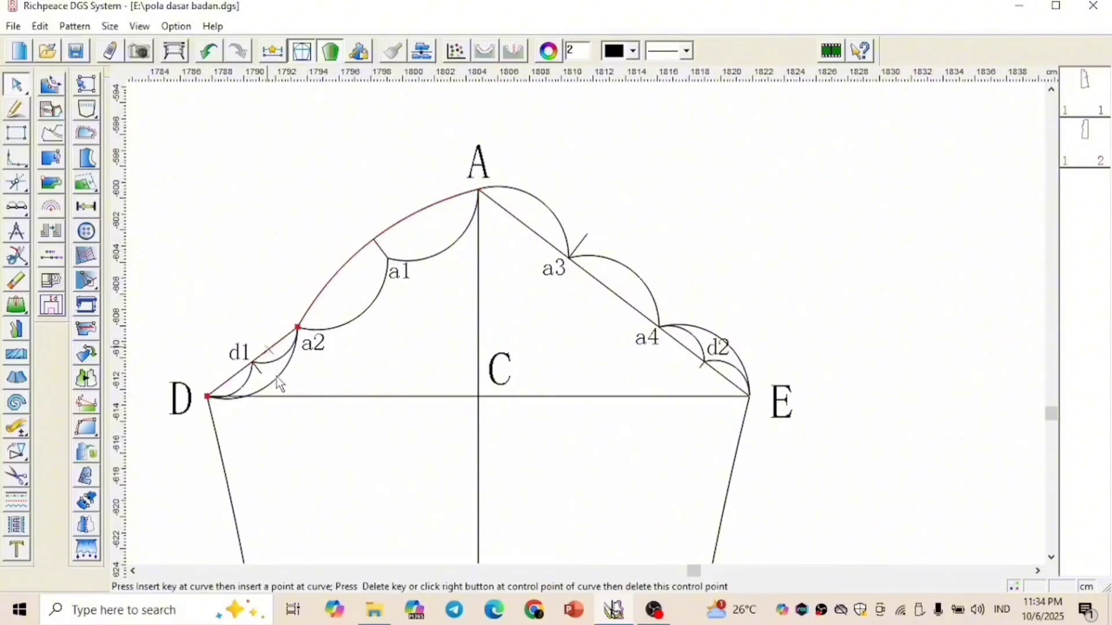
drag(276, 377, 261, 373)
click(358, 363)
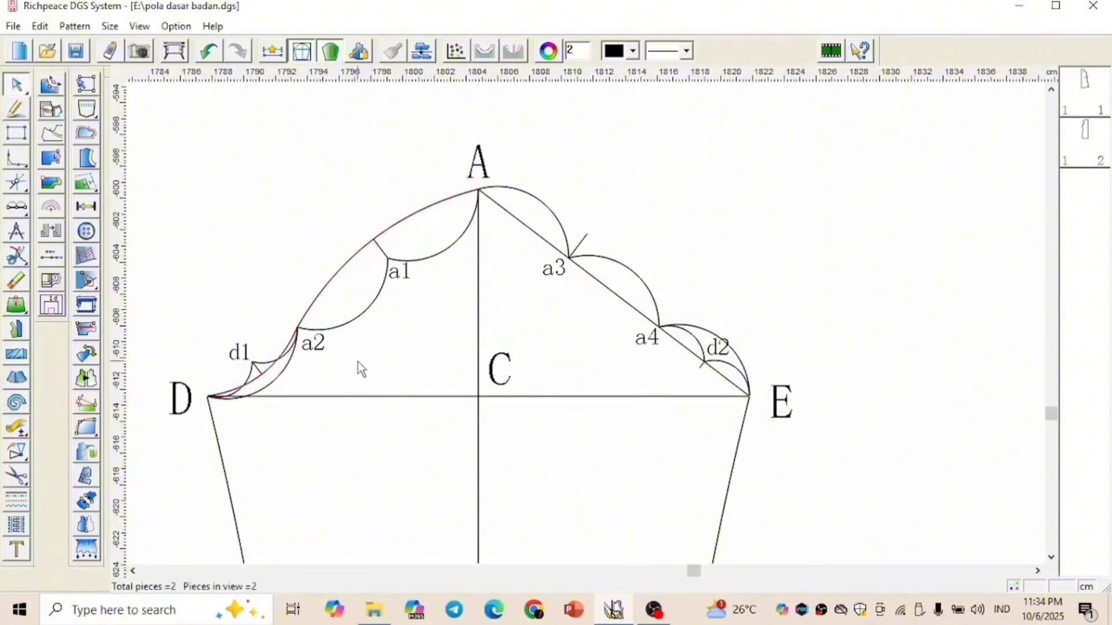
Curve cap segment A-a4 outward to the tip of the a3 guide and segment a4-E inward to the tip of the d2 guide
click(594, 282)
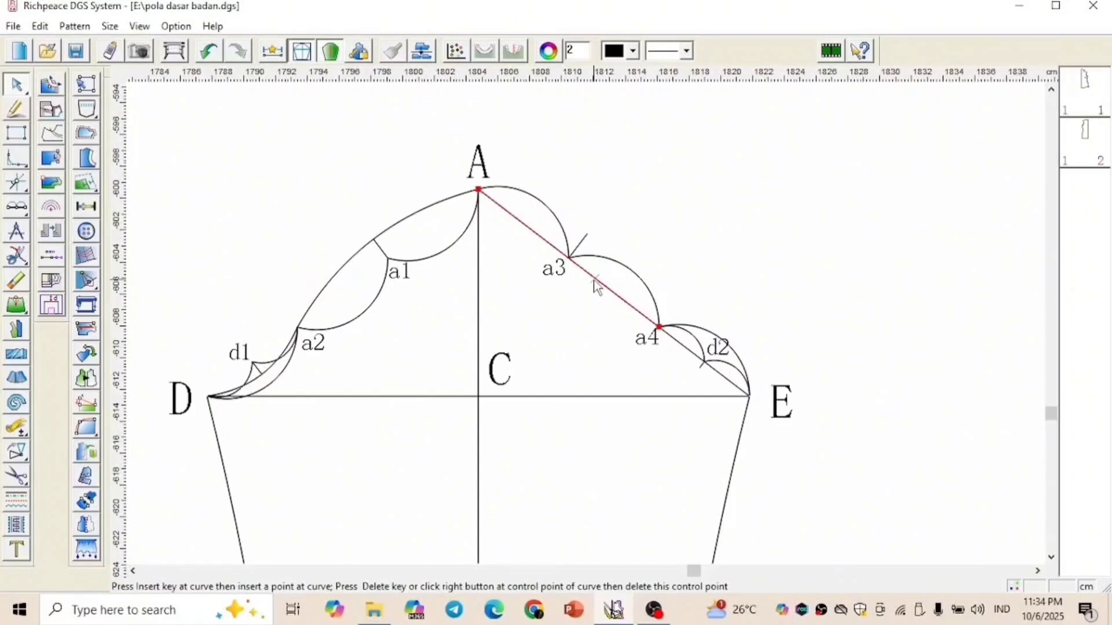
drag(600, 233, 588, 233)
click(699, 265)
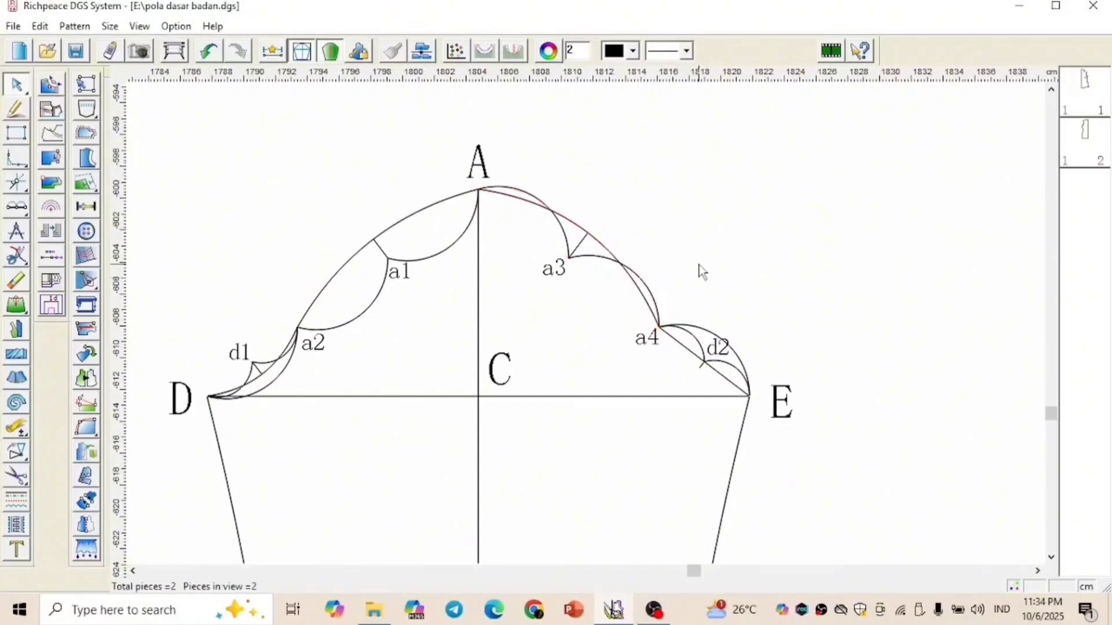
click(718, 374)
drag(711, 367, 700, 368)
click(721, 271)
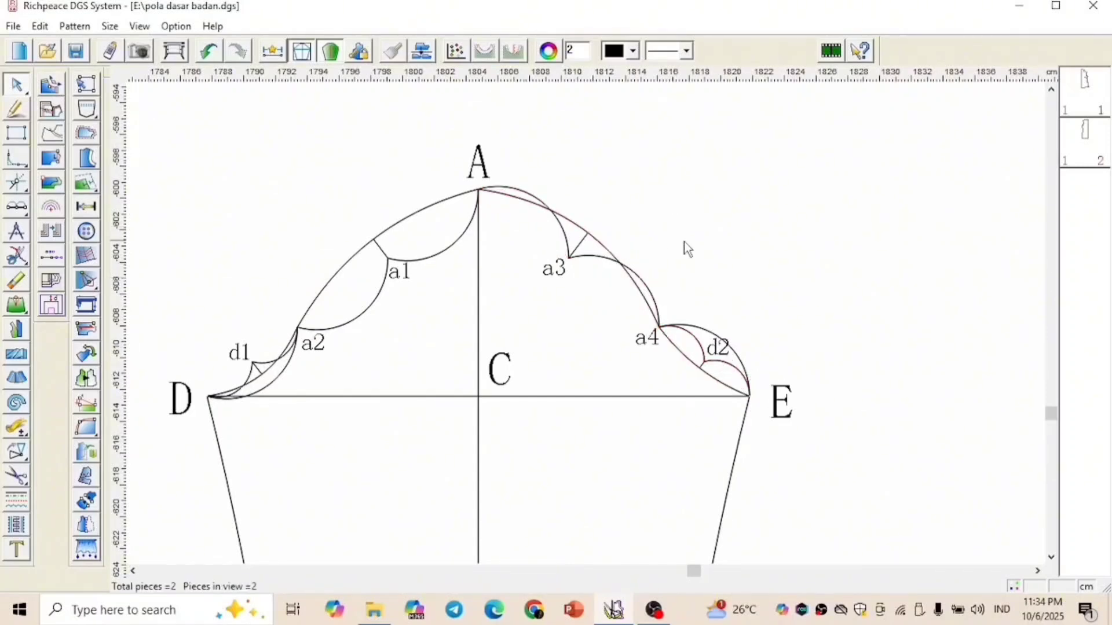
Erase the division arcs and the short perpendicular guides at a1, a3, d1 and d2
right_click(660, 145)
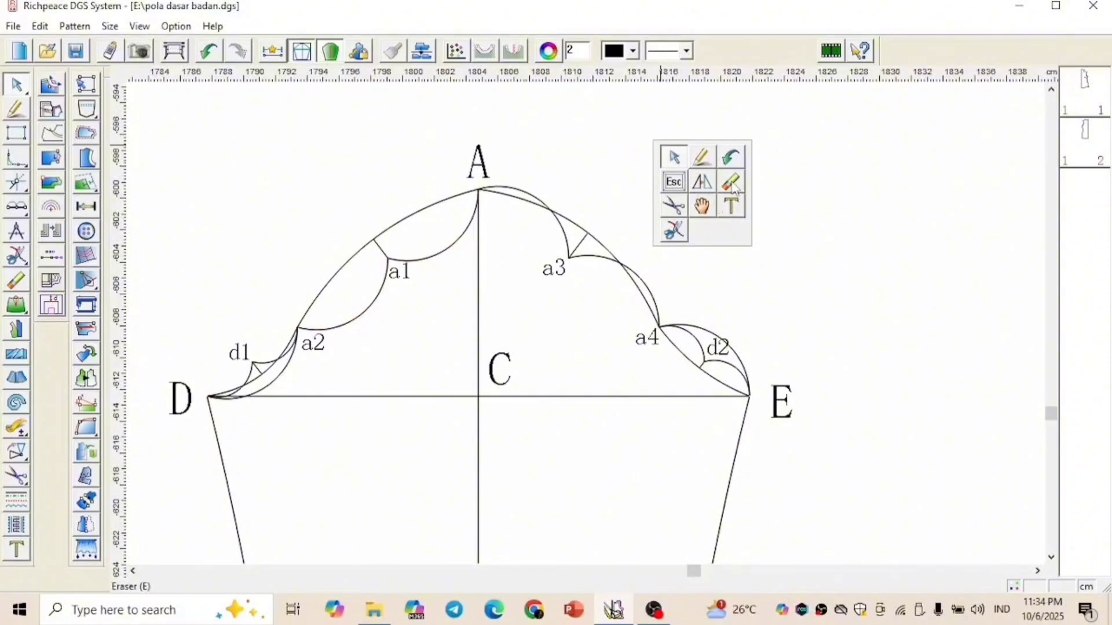
click(733, 183)
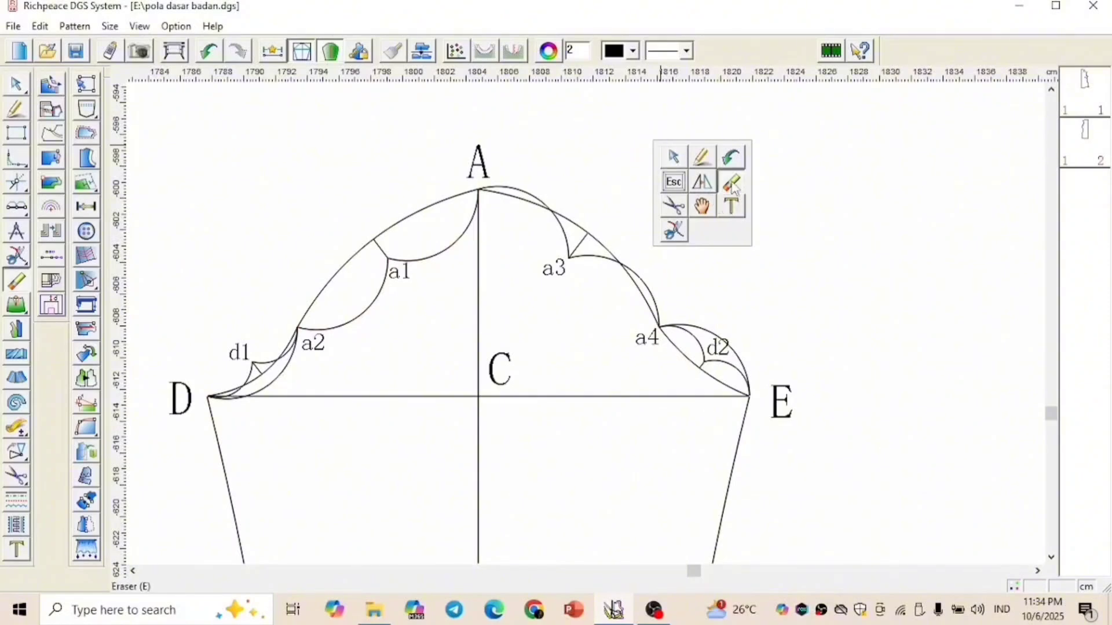
click(581, 244)
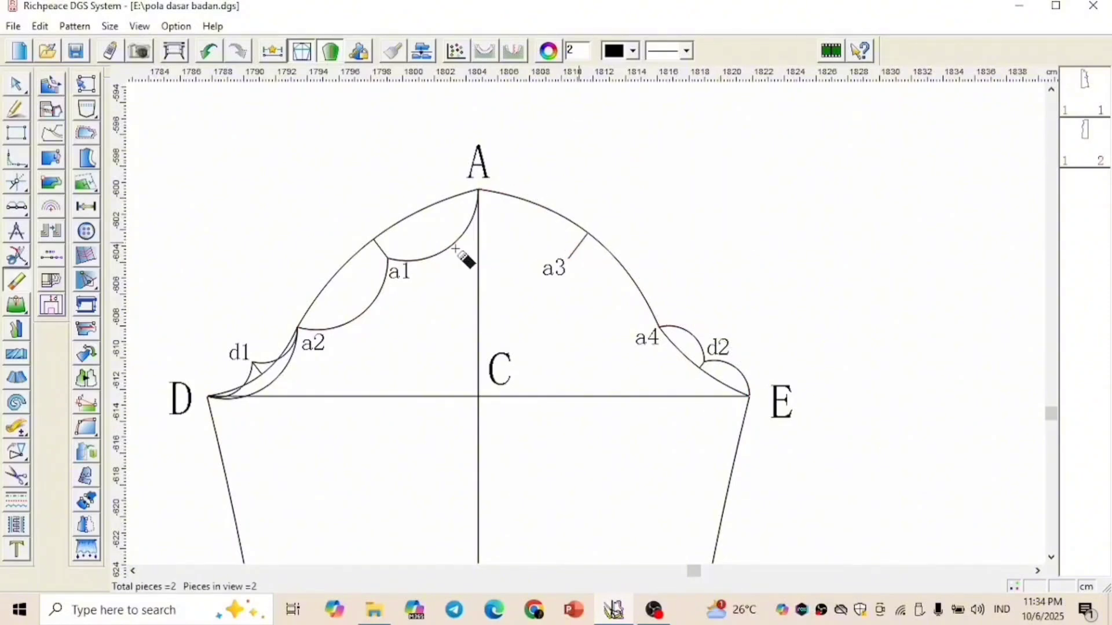
click(387, 258)
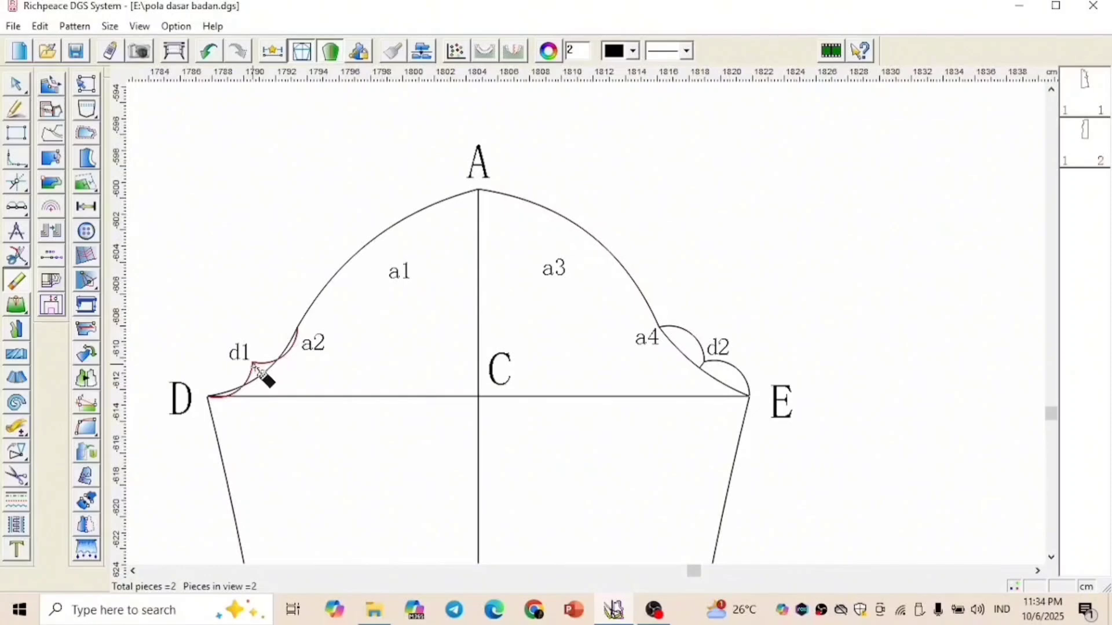
click(254, 366)
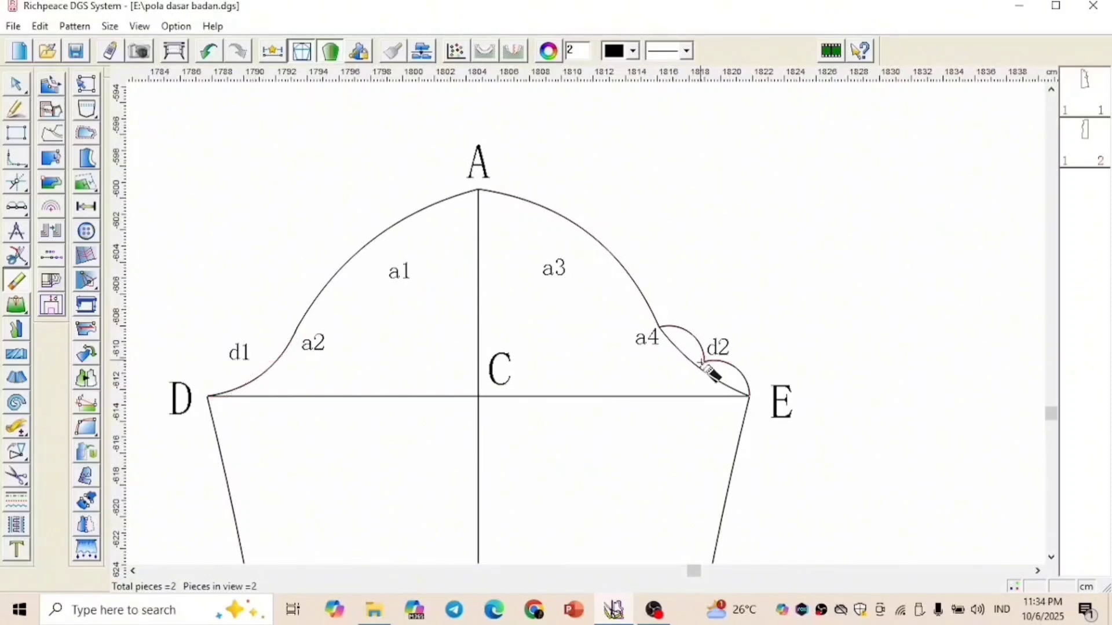
click(701, 364)
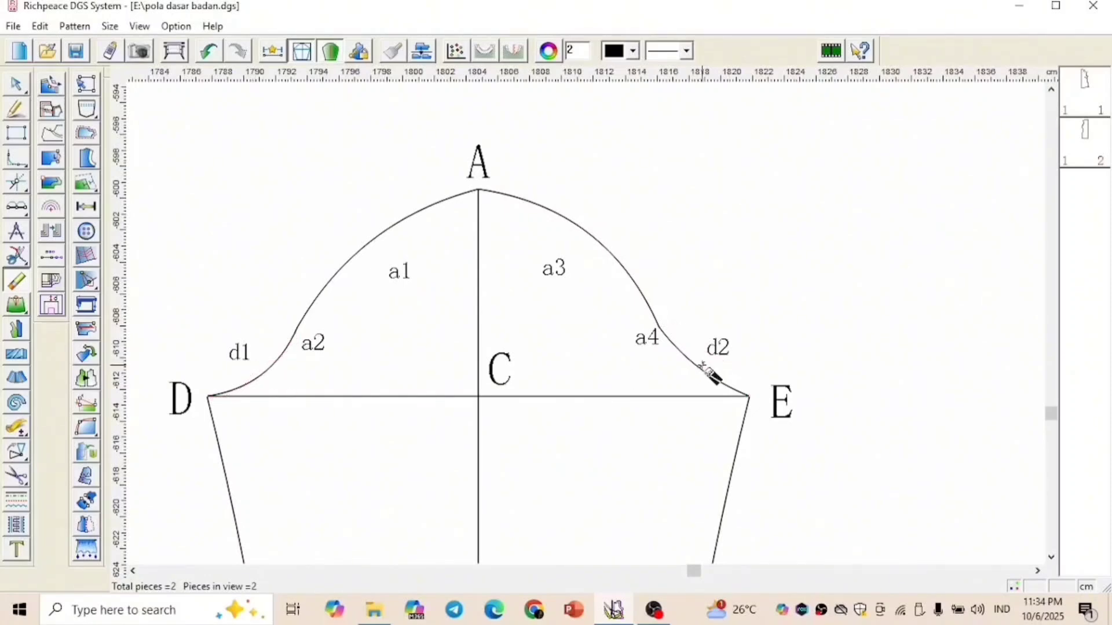
Join the four cap segments from D through a2, A and a4 to E into one smooth sleeve cap curve
right_click(719, 241)
click(697, 203)
click(16, 255)
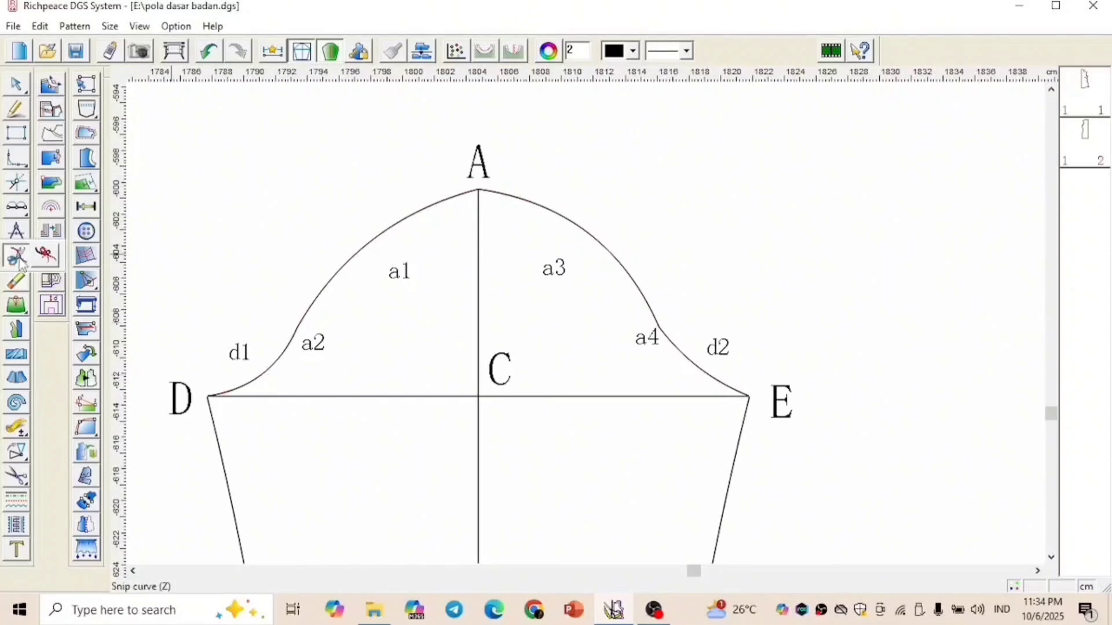
click(305, 339)
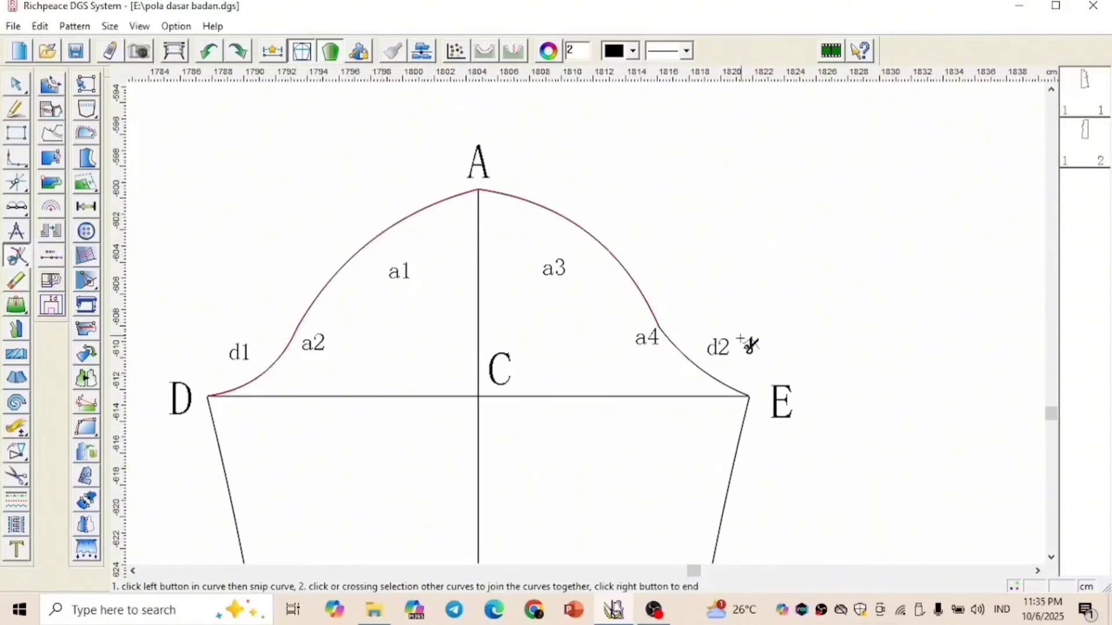
click(714, 378)
right_click(718, 249)
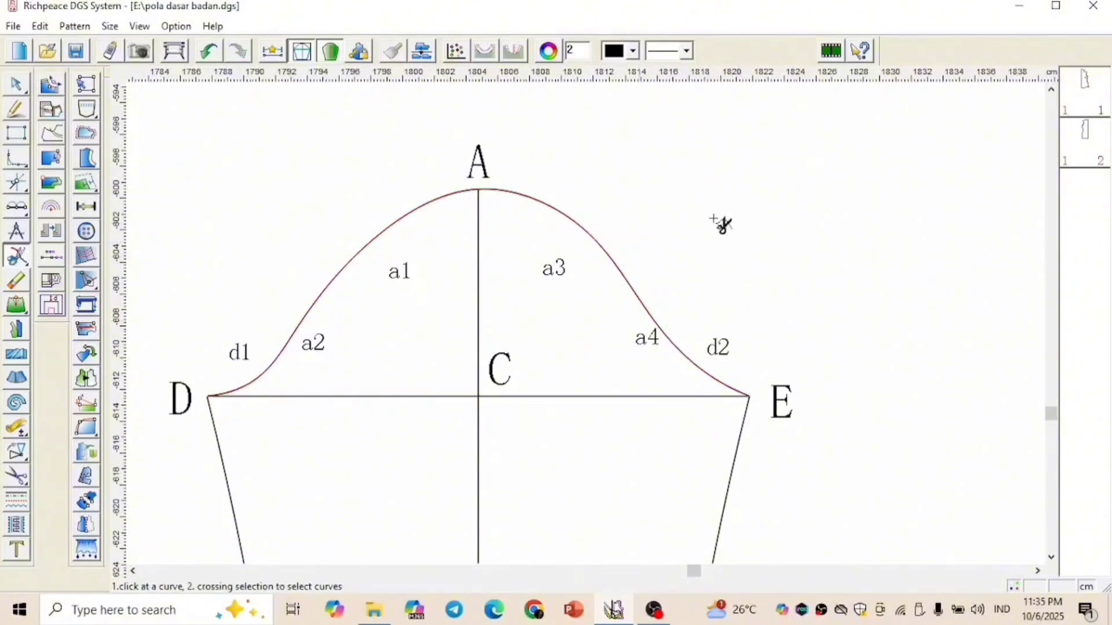
Draw straight guide lines from D to A and from A to E under the sleeve cap curve
right_click(766, 217)
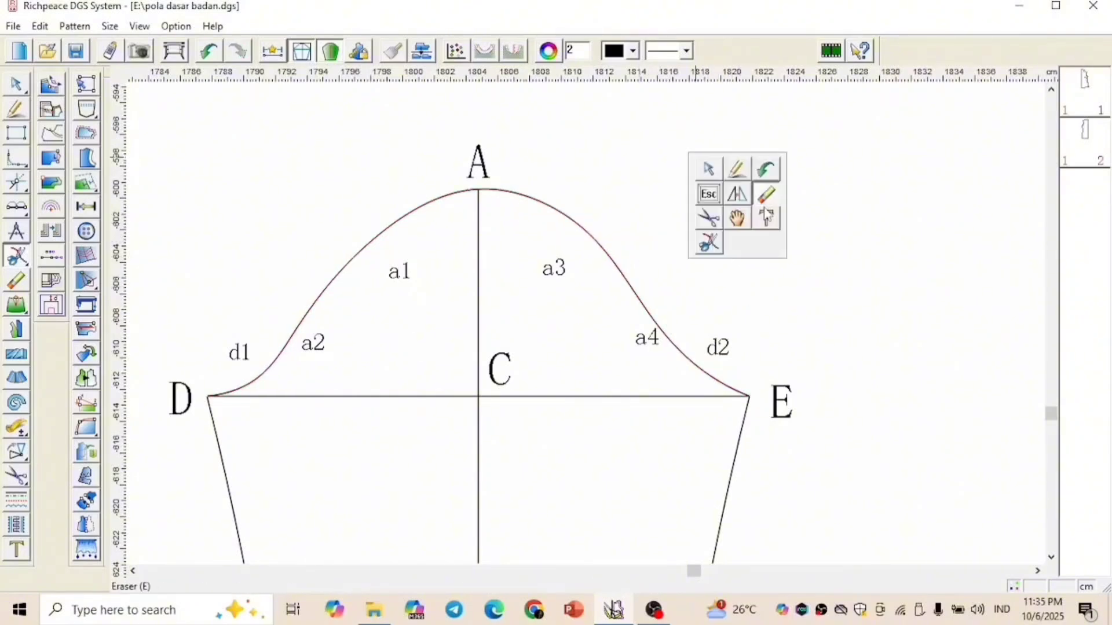
click(736, 169)
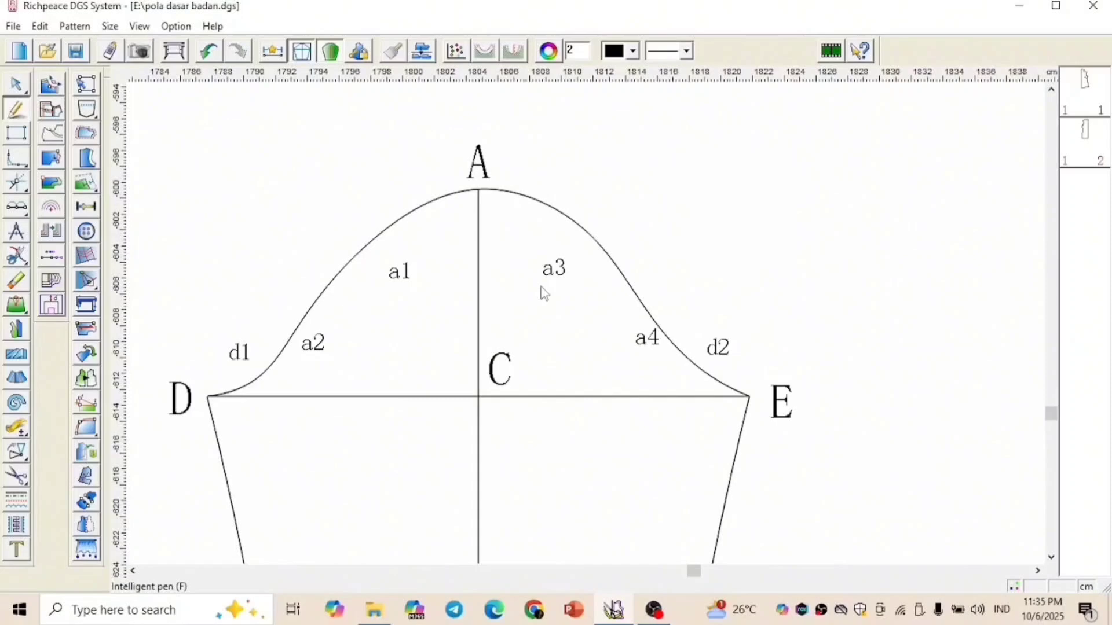
click(207, 396)
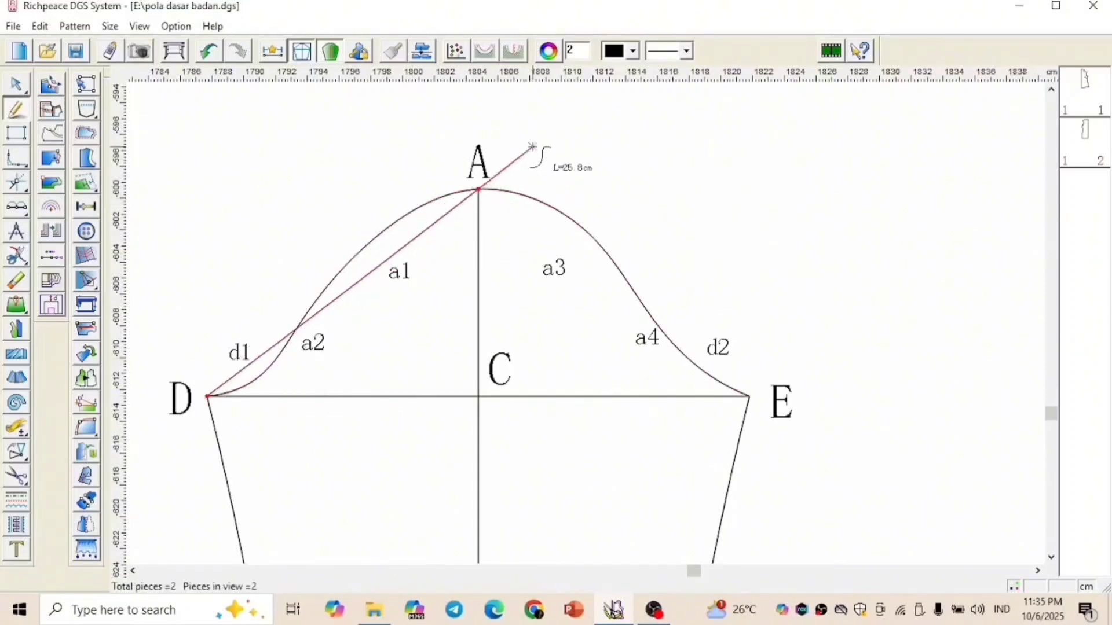
click(479, 188)
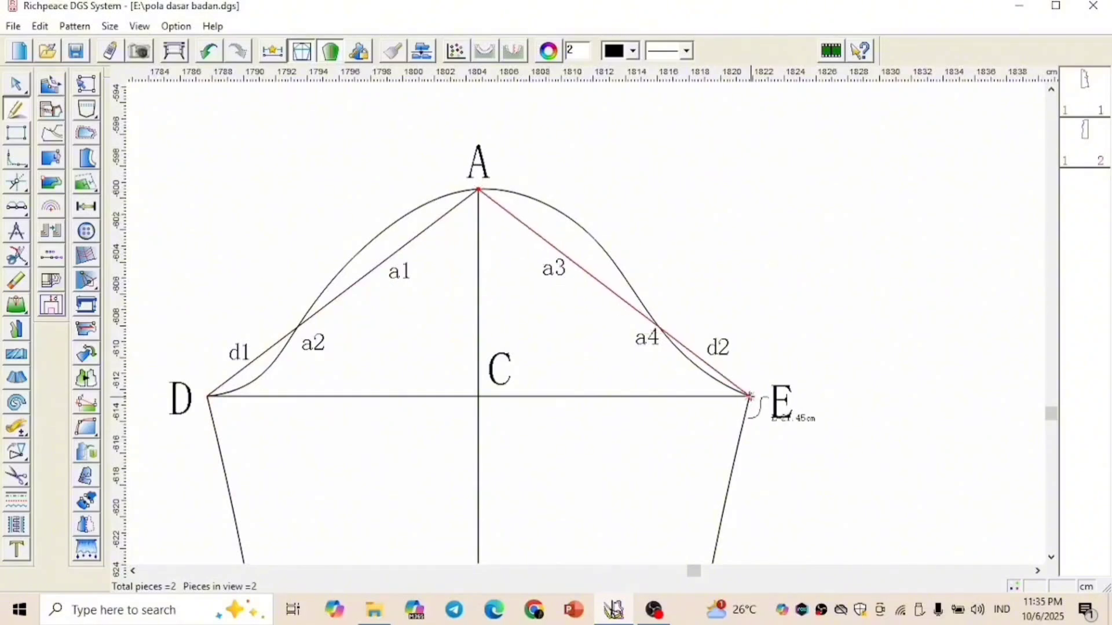
click(750, 397)
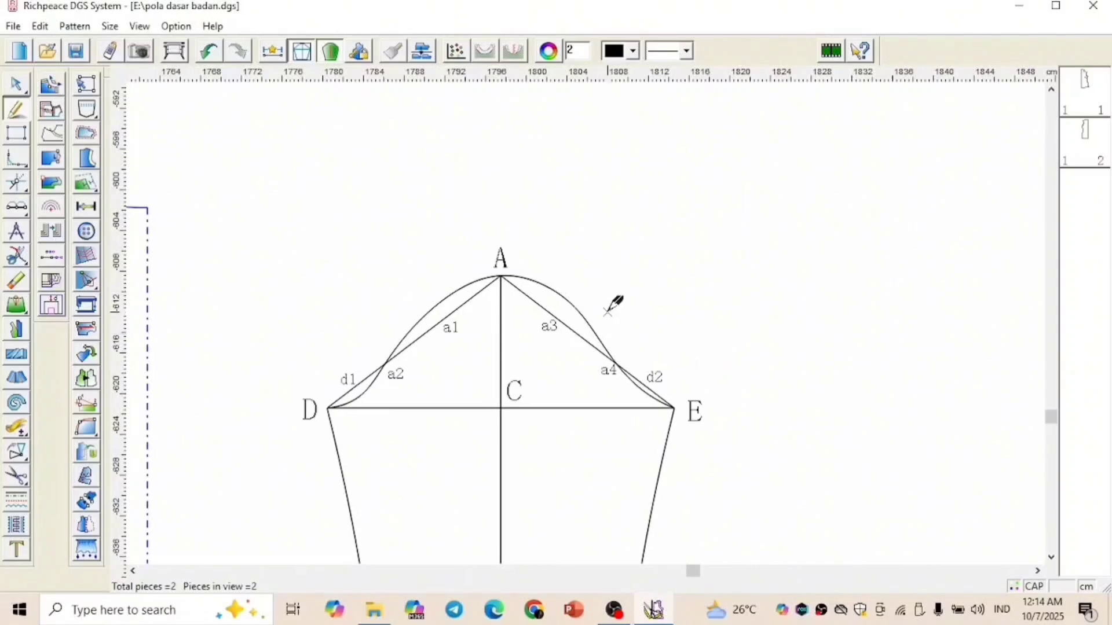
Measure the combined length of the sleeve cap's D-A and A-E curves with Compare length
scroll(570, 268, down, 3)
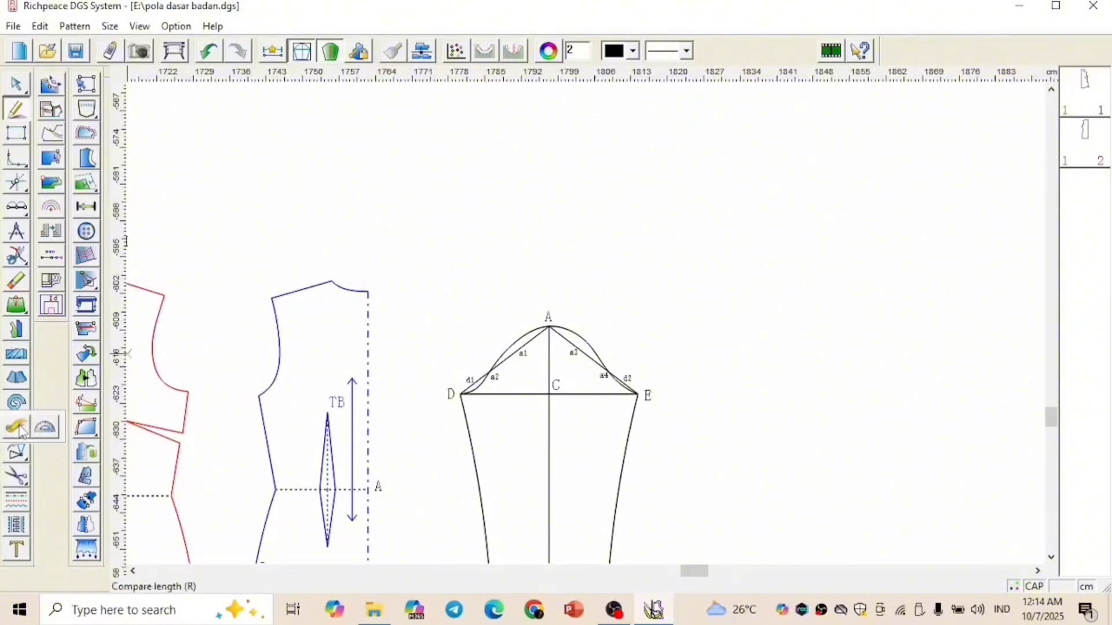
click(21, 427)
scroll(327, 421, up, 2)
scroll(588, 325, up, 2)
click(588, 325)
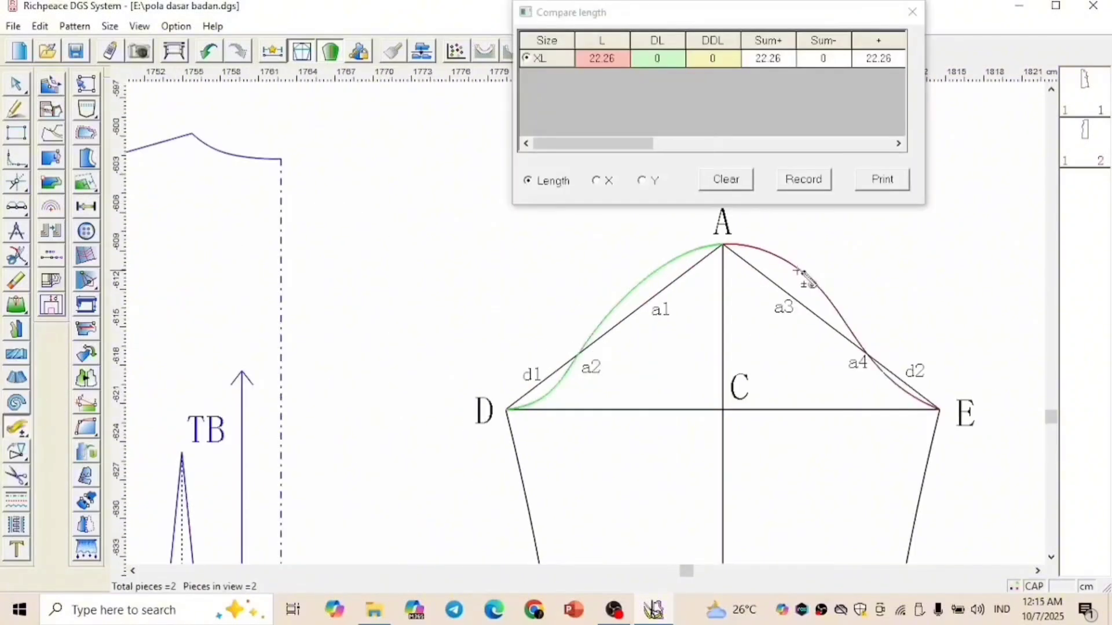
click(798, 272)
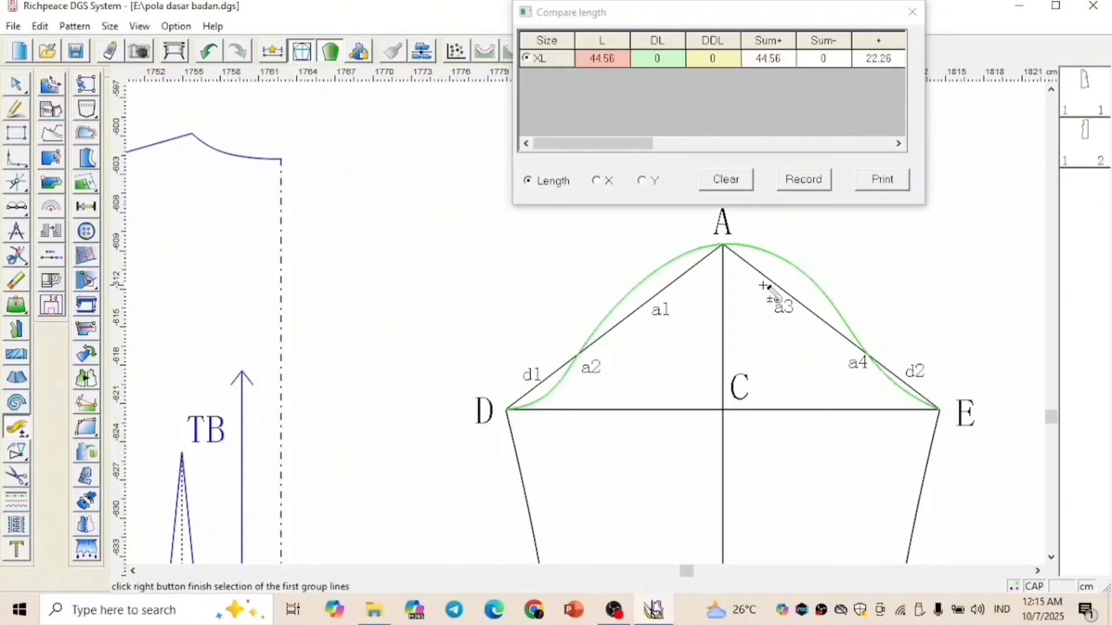
key(Escape)
Measure the combined length of the front and back armhole curves for comparison with the sleeve cap
scroll(763, 286, down, 4)
scroll(637, 305, up, 1)
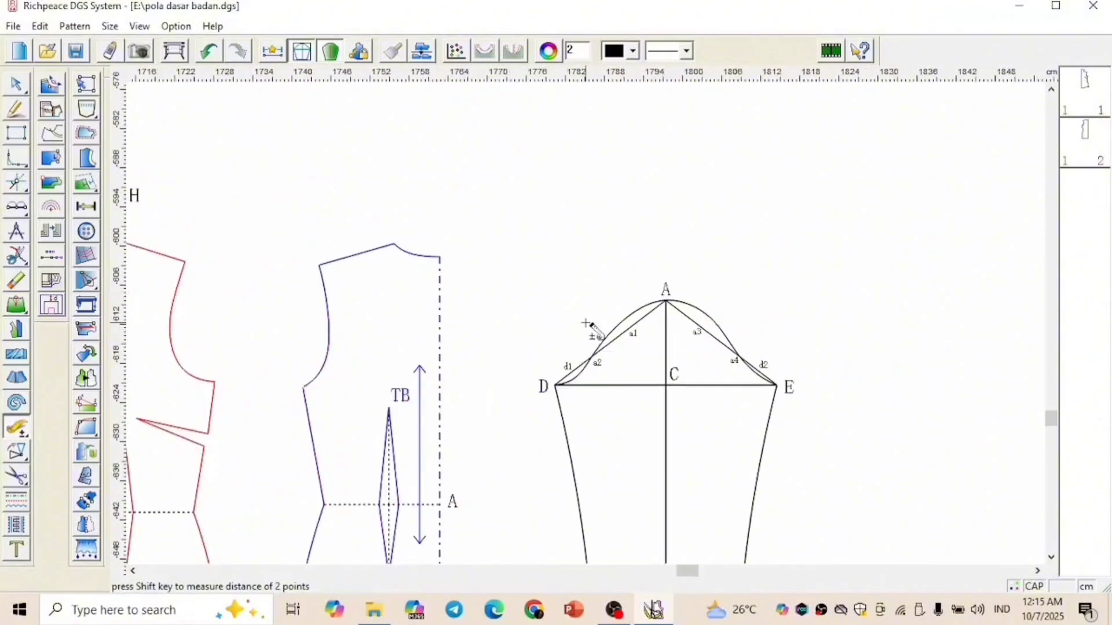
scroll(393, 324, down, 1)
scroll(461, 309, up, 1)
scroll(586, 322, up, 1)
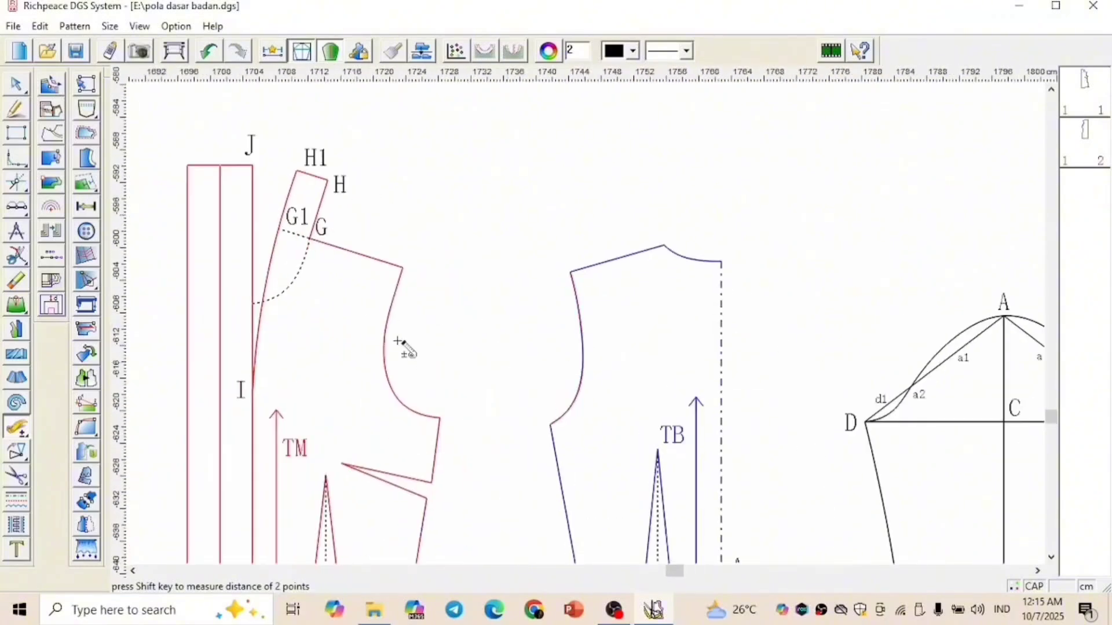
click(388, 317)
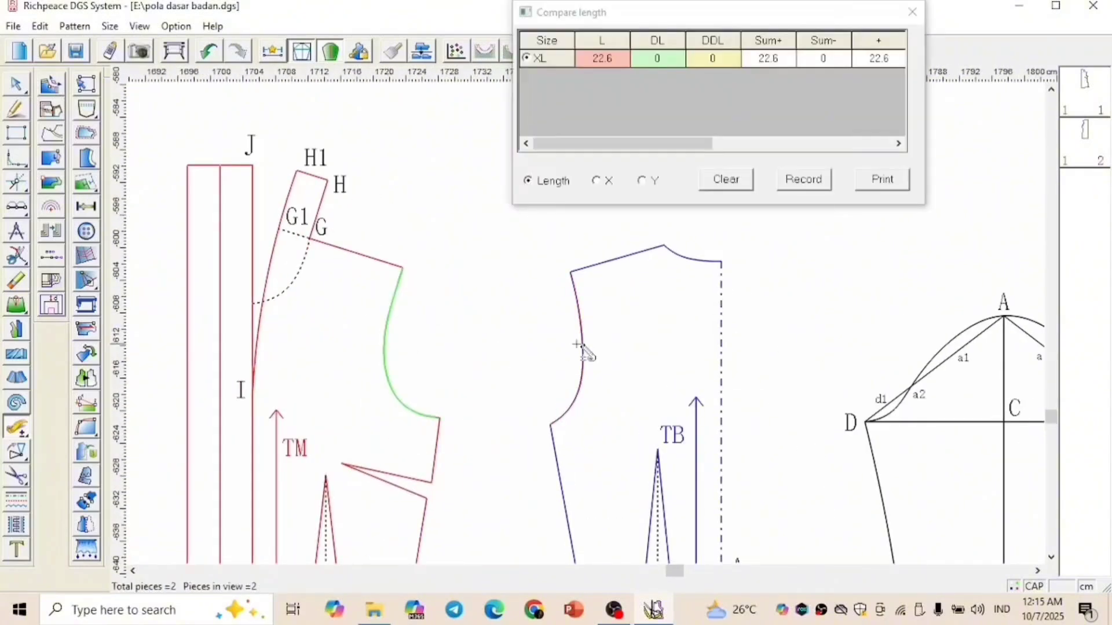
click(580, 345)
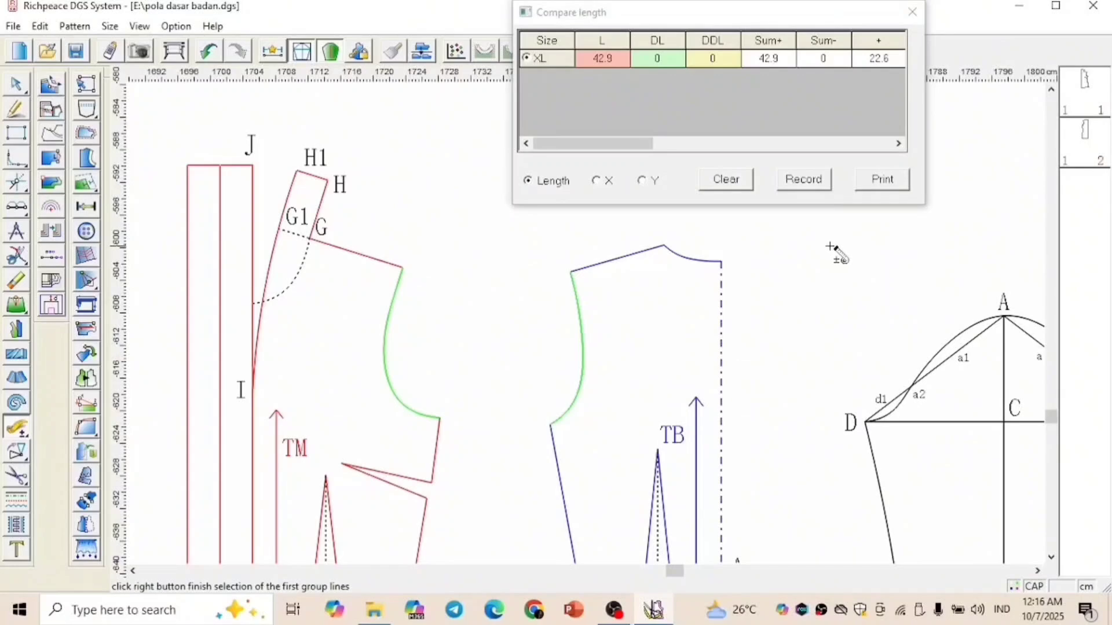
scroll(651, 299, down, 1)
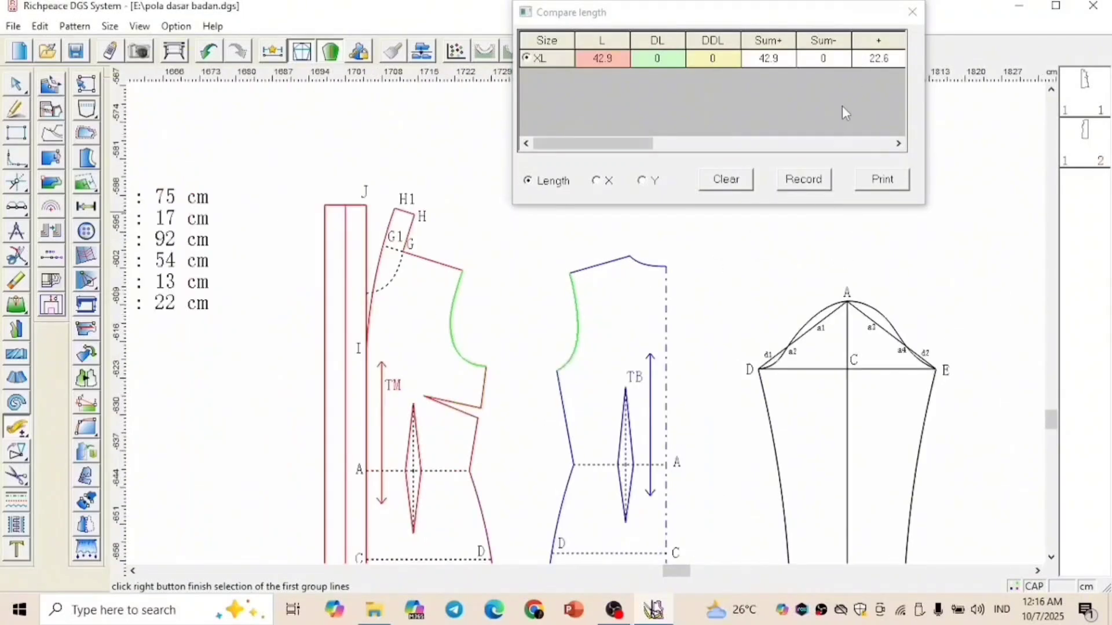
click(912, 12)
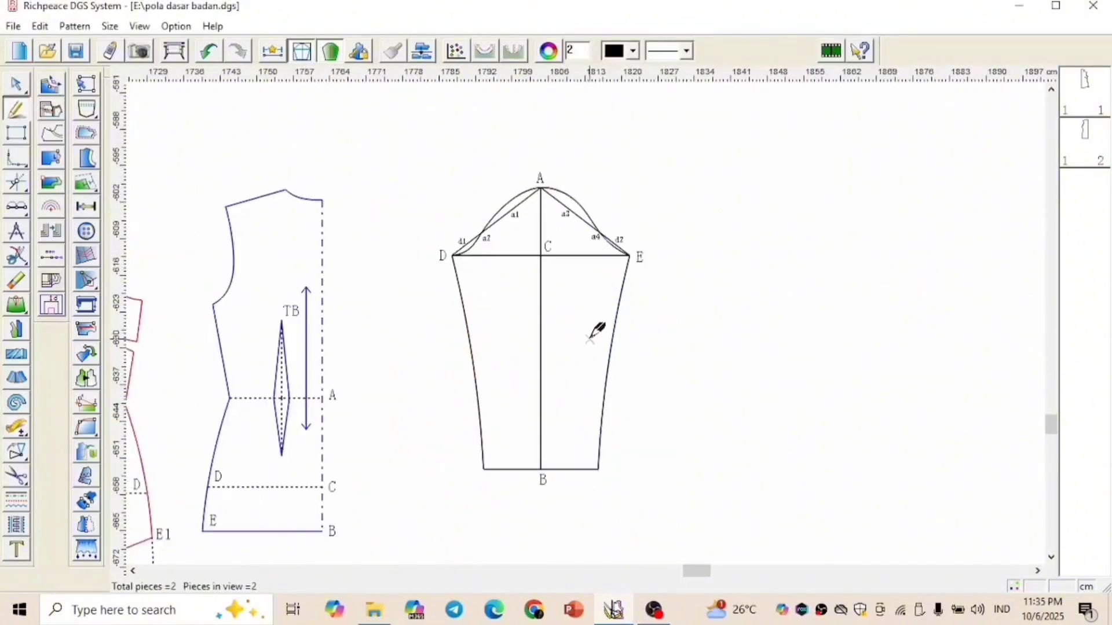
Recolour the outline of the sleeve's back half (E side) blue and its front half (D side) red
scroll(593, 332, up, 1)
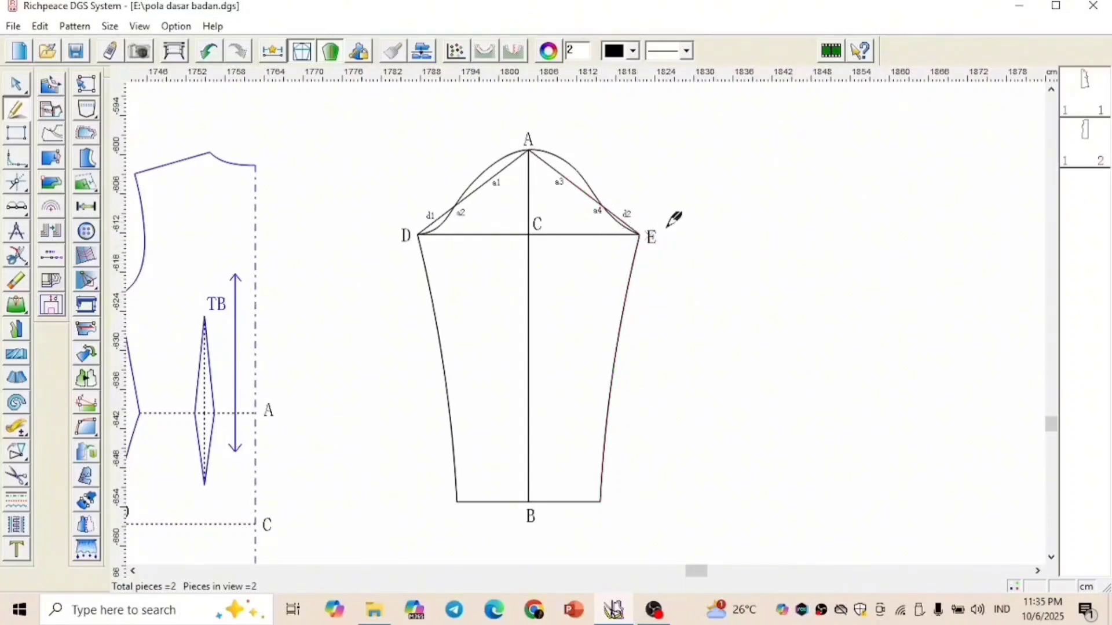
click(15, 503)
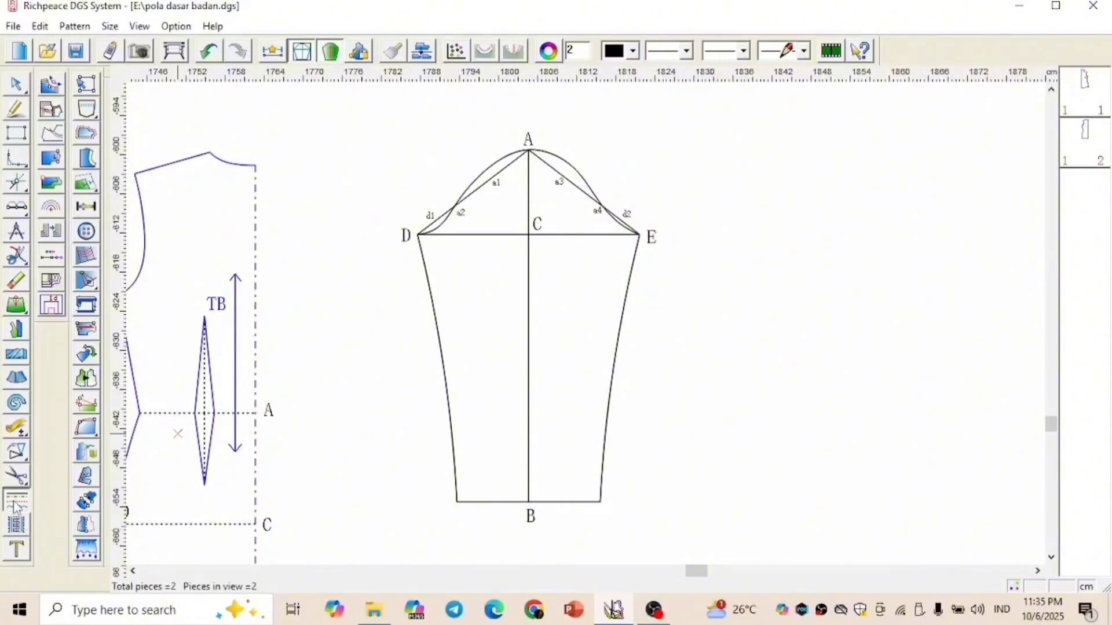
click(633, 52)
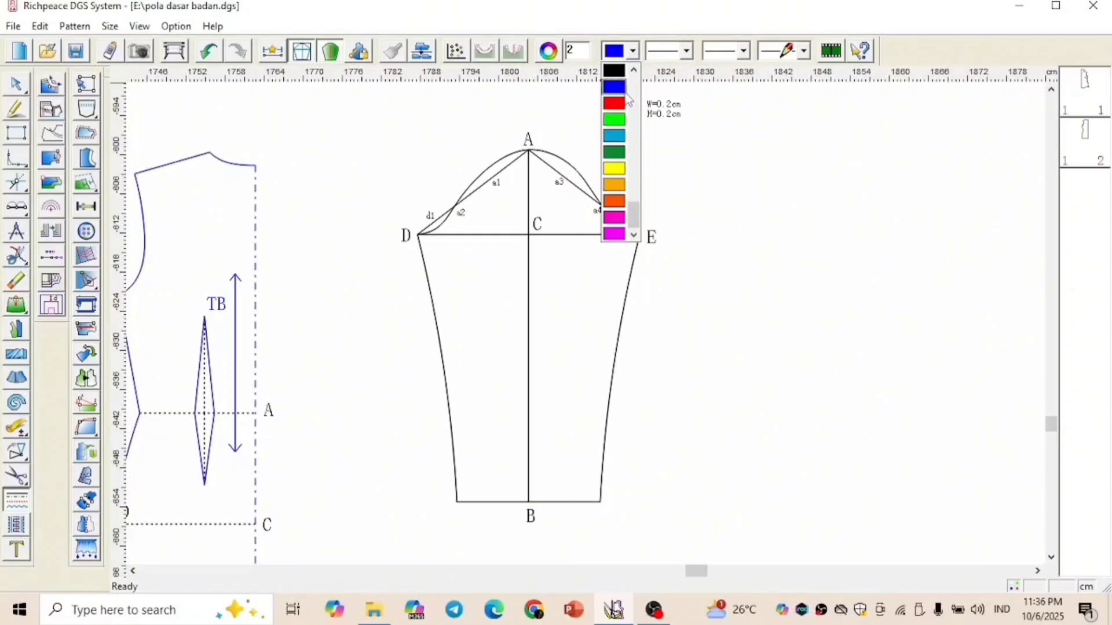
click(623, 93)
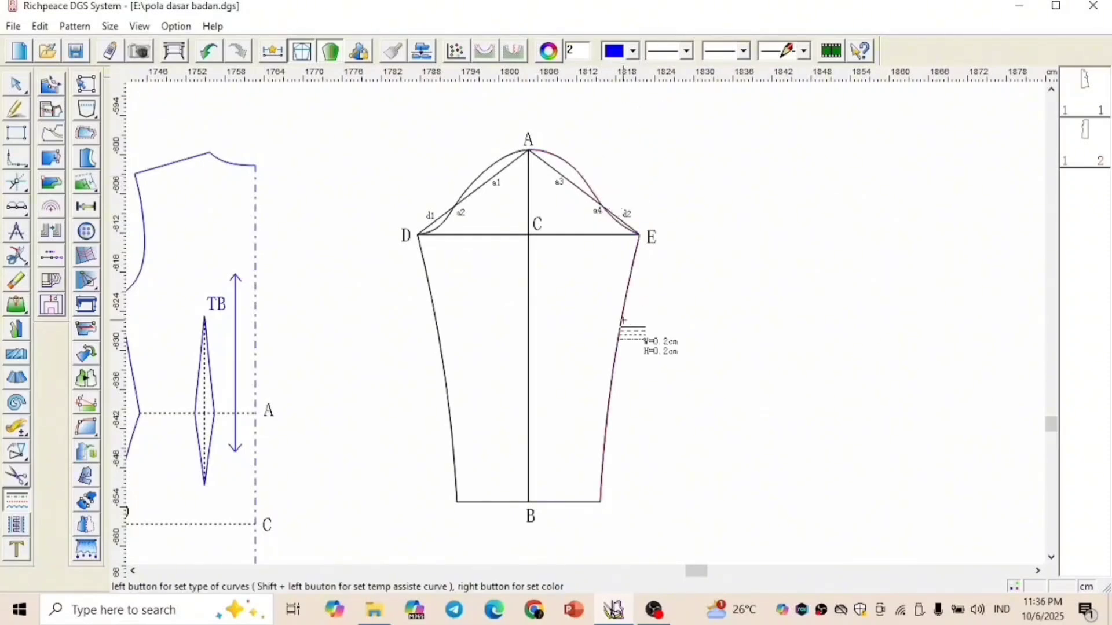
click(633, 52)
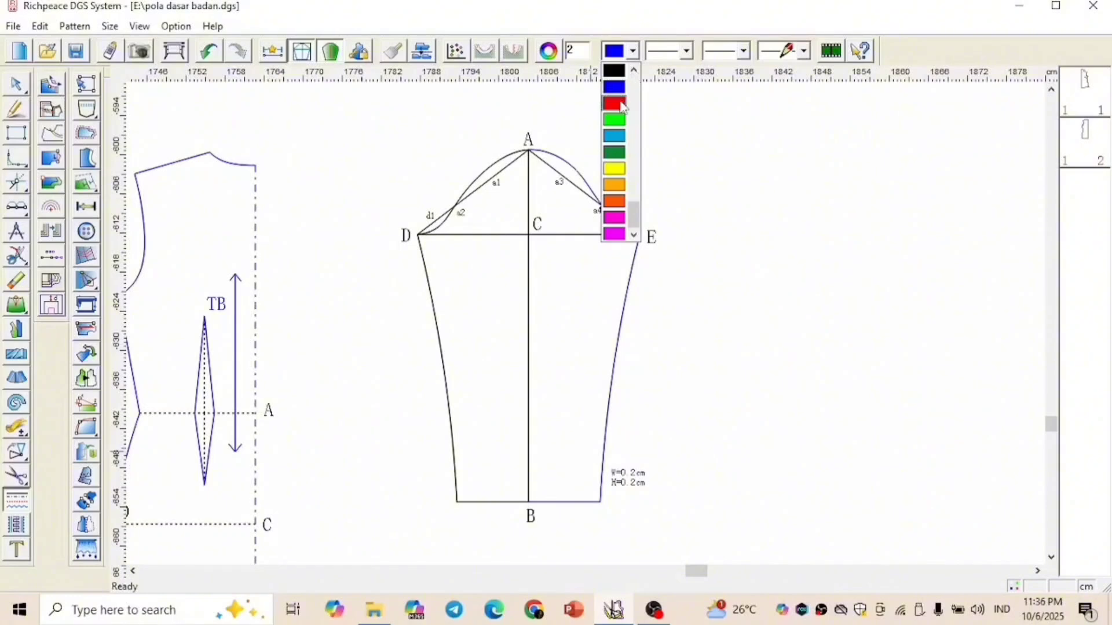
click(614, 95)
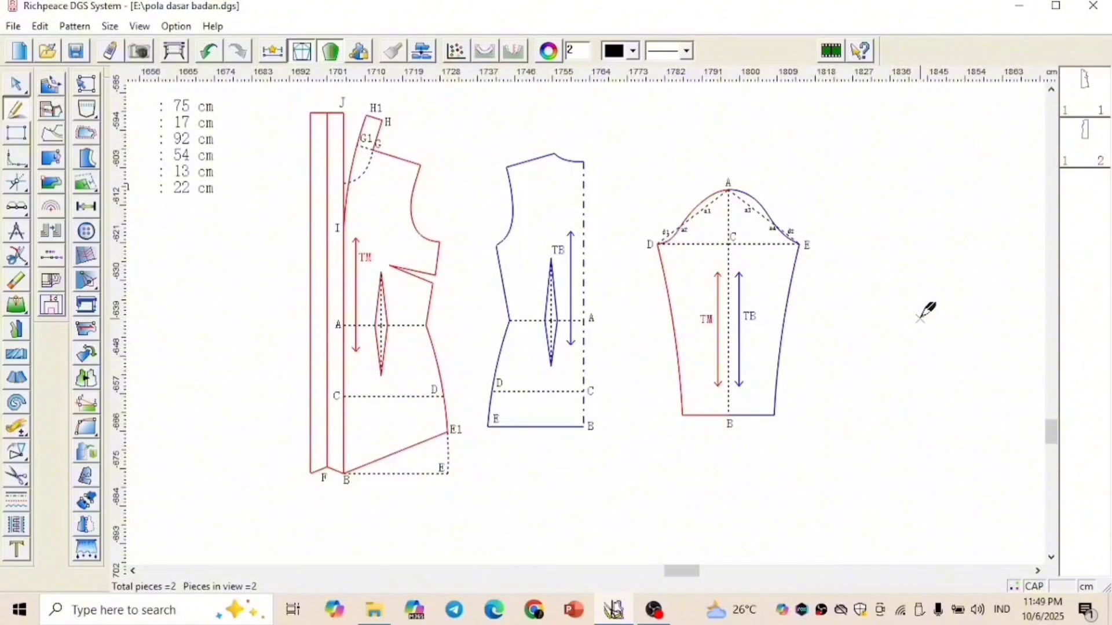
Cut the front kebaya pattern out as a piece, leaving out the dotted triangle B-E-E1
right_click(270, 284)
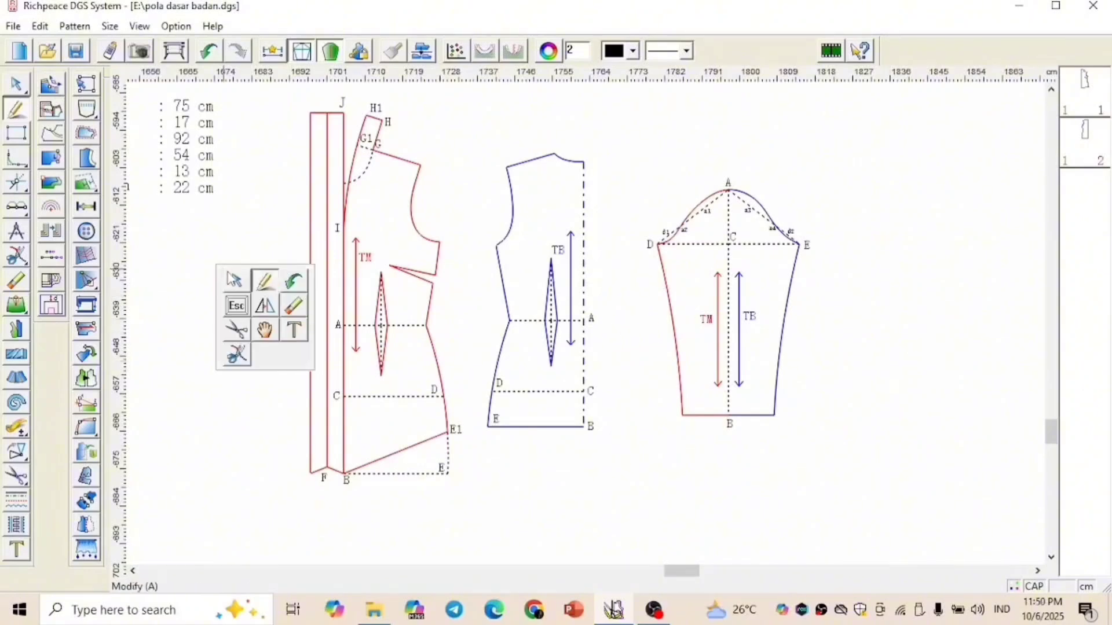
click(236, 330)
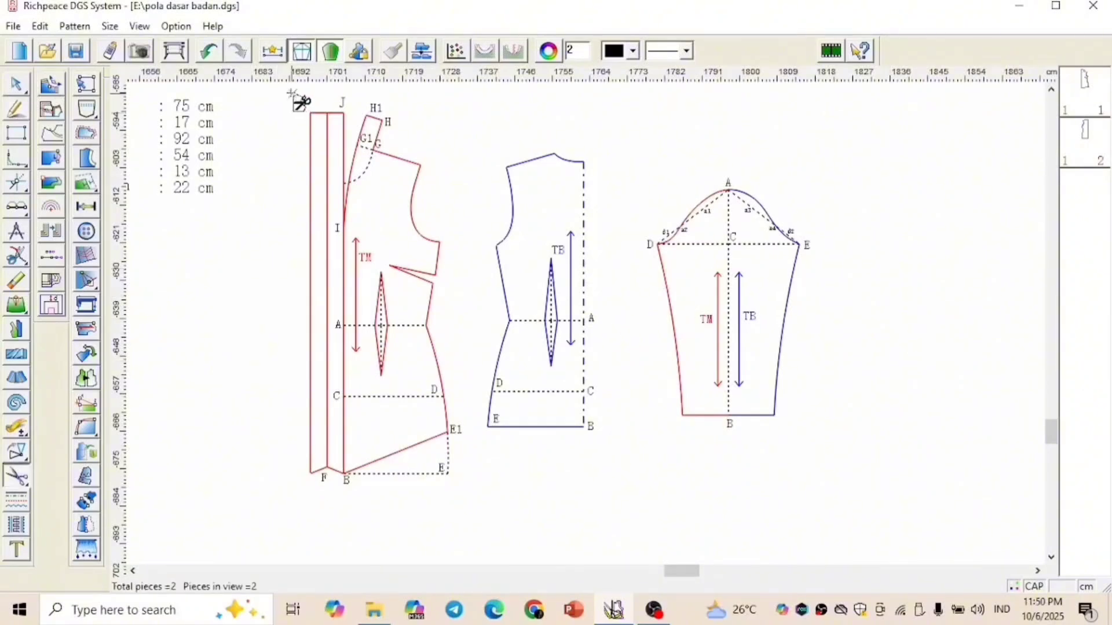
drag(289, 91, 471, 498)
click(448, 451)
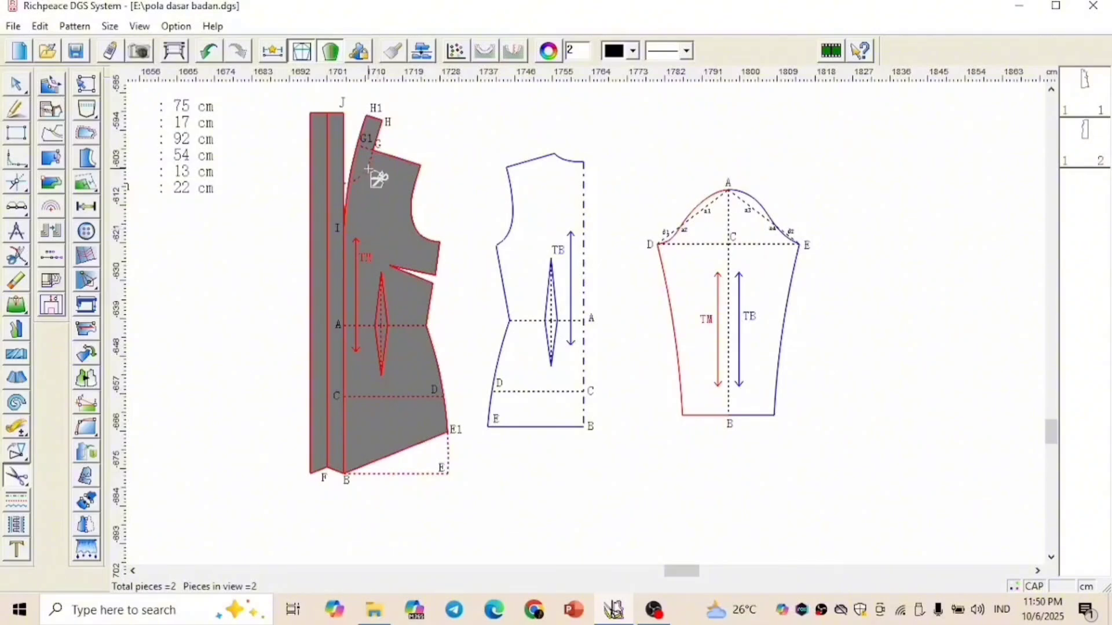
right_click(456, 133)
Move the extracted front piece to the empty area directly below the front draft
right_click(453, 136)
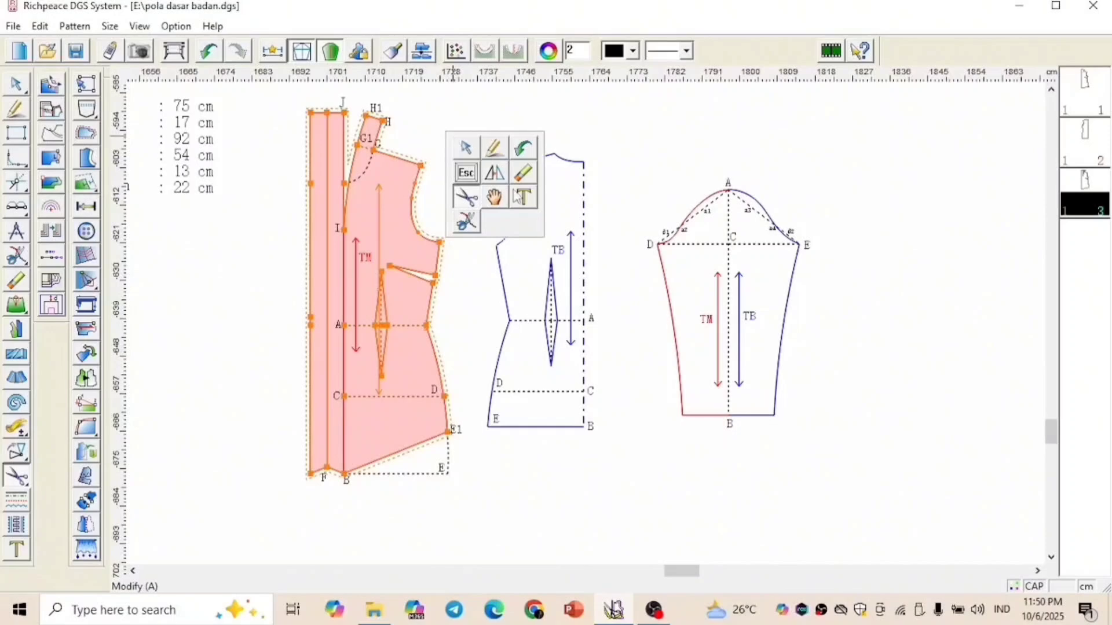
click(494, 197)
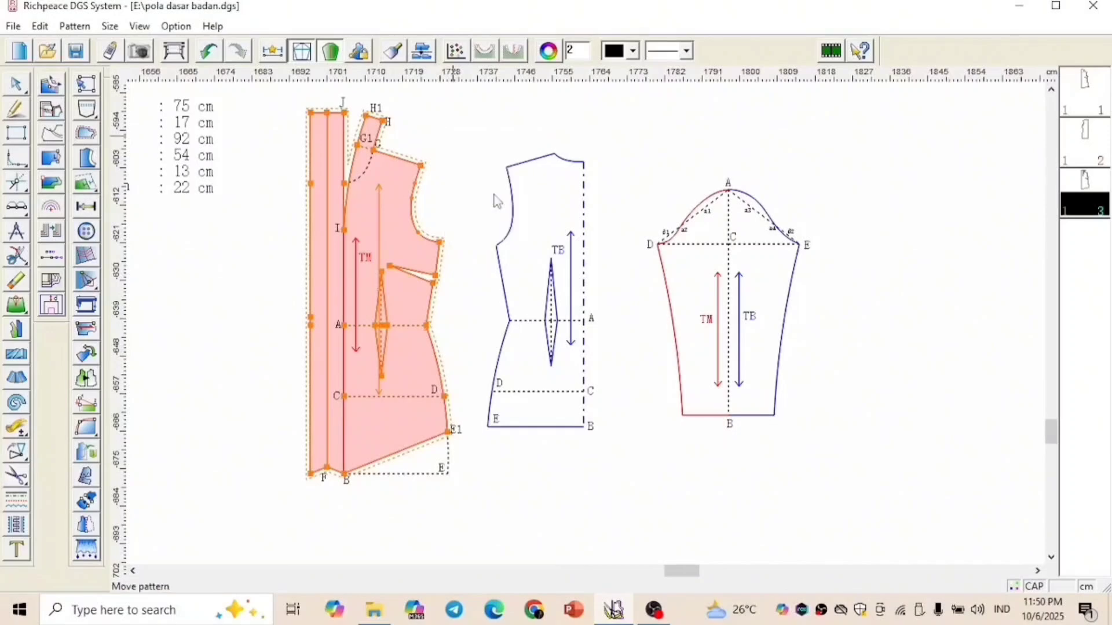
click(382, 236)
scroll(389, 359, down, 2)
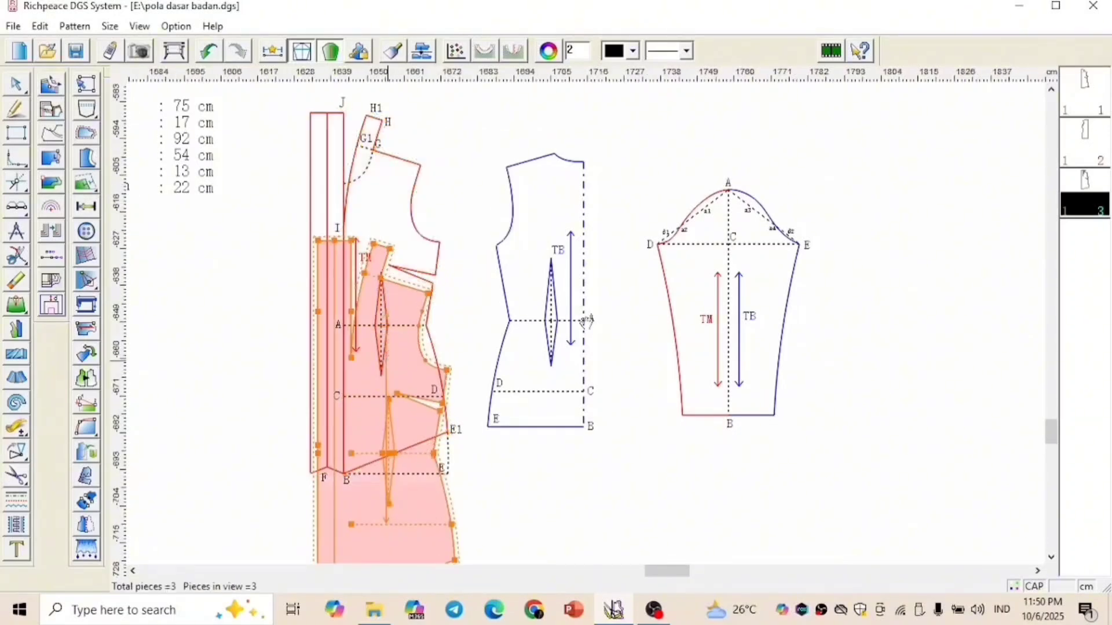
scroll(594, 322, down, 1)
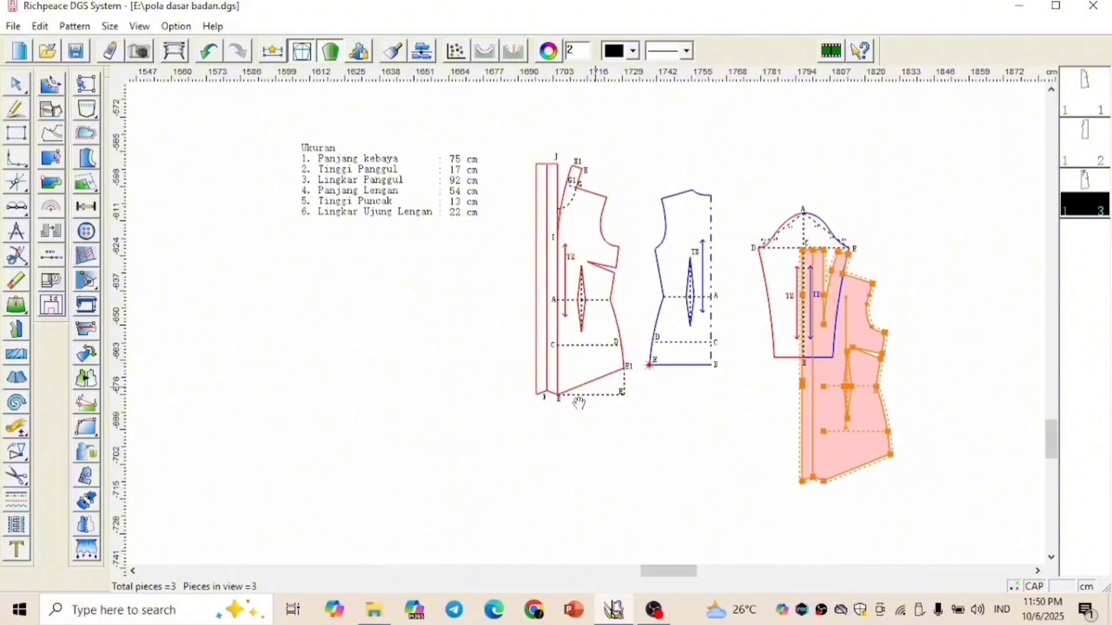
scroll(540, 444, down, 1)
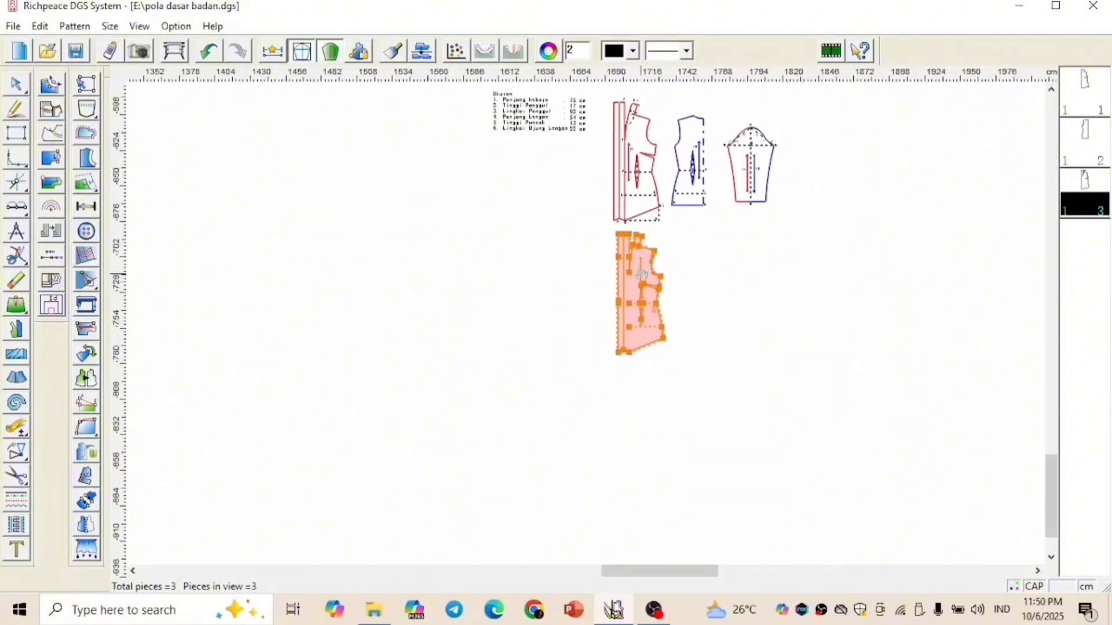
click(641, 280)
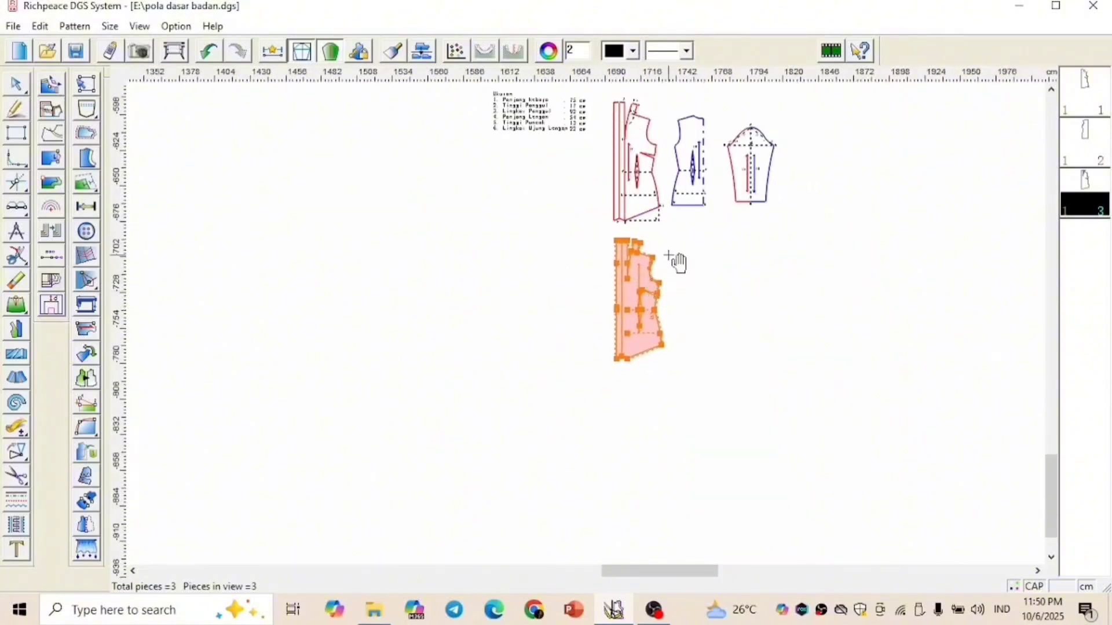
Add a 2 cm seam allowance along the front piece's shoulder edge
scroll(593, 330, up, 1)
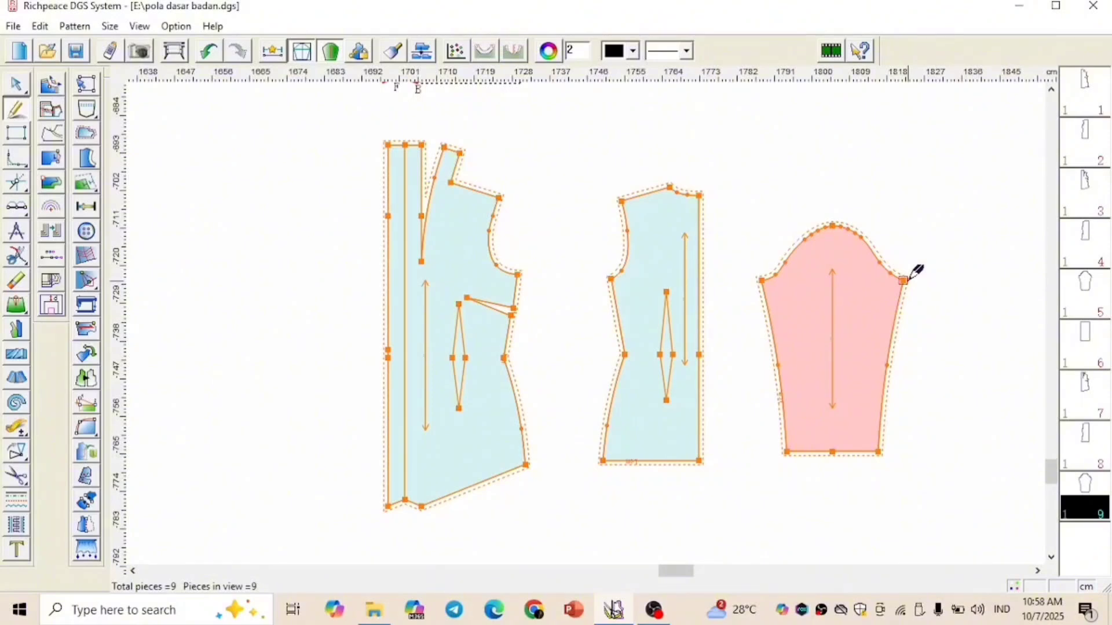
click(93, 135)
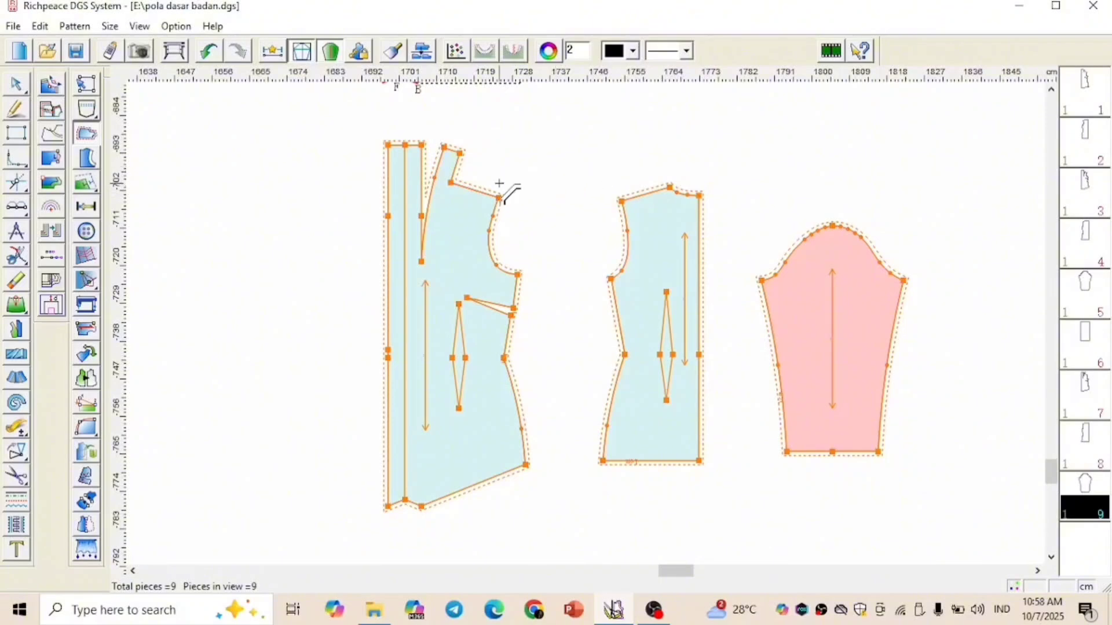
click(485, 200)
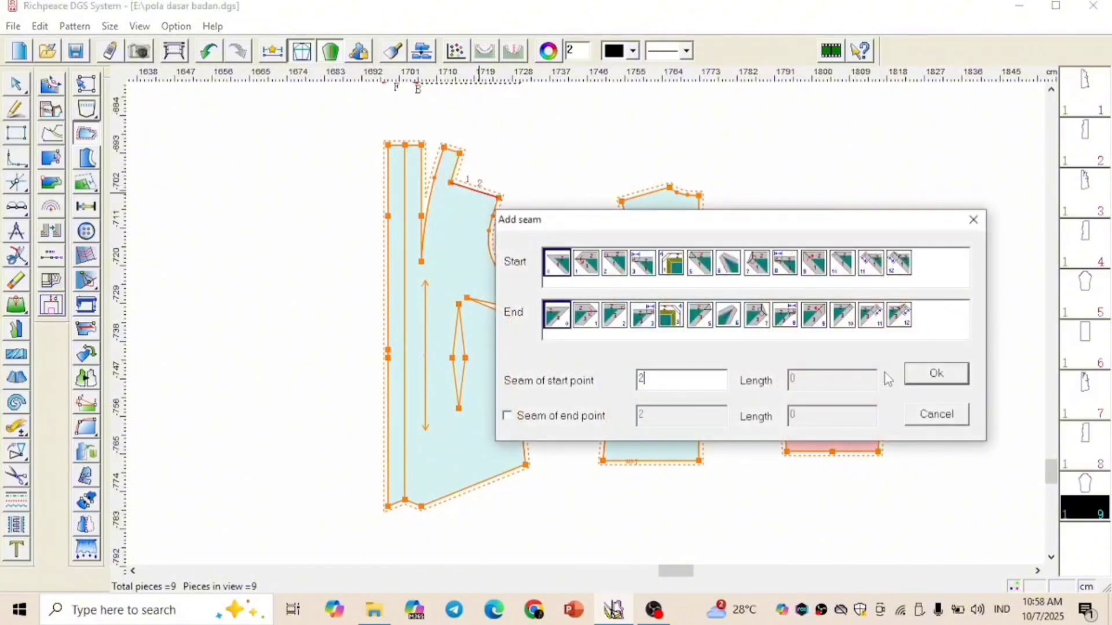
click(927, 374)
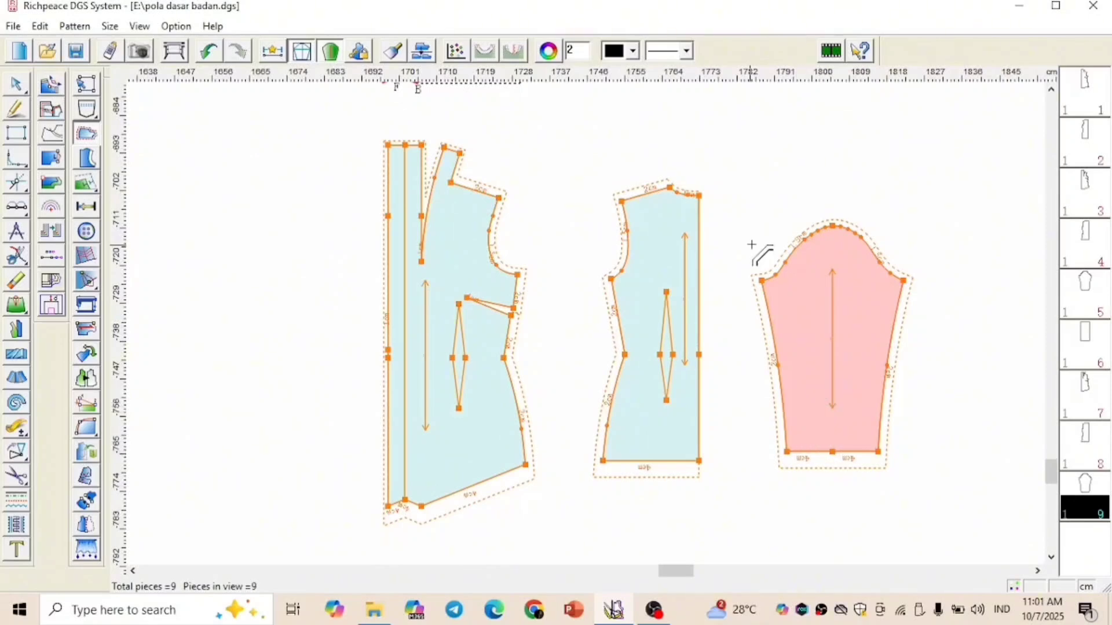
scroll(841, 334, down, 2)
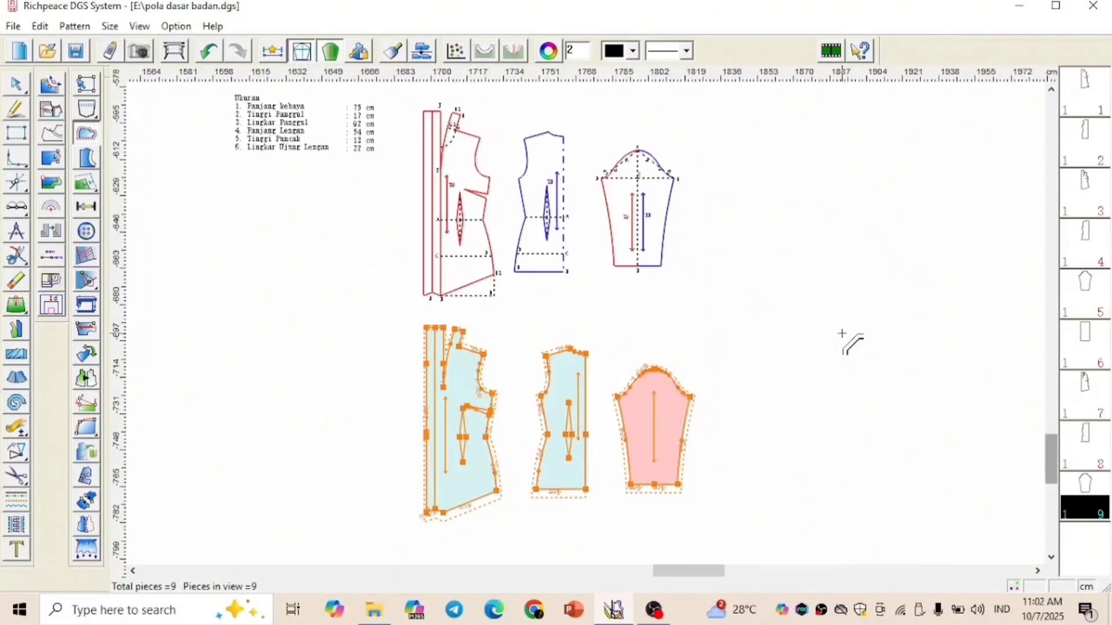